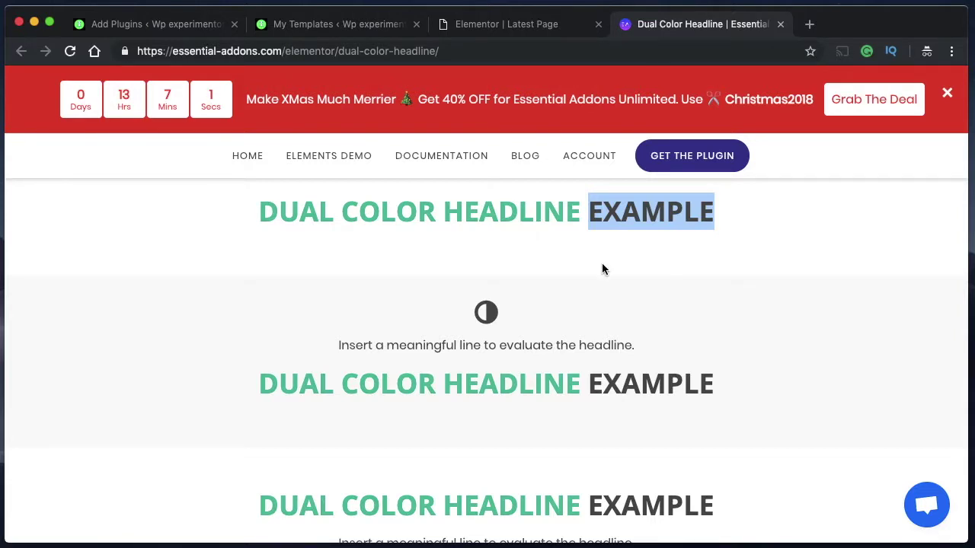
Examine the two-color headline example on the Essential Addons Dual Color Headline demo page
triple_click(525, 212)
triple_click(525, 212)
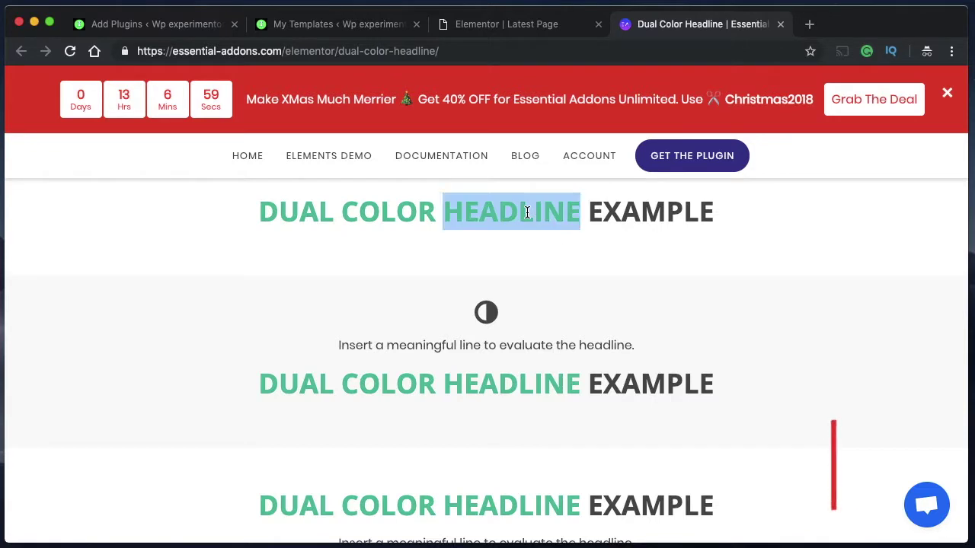
triple_click(525, 212)
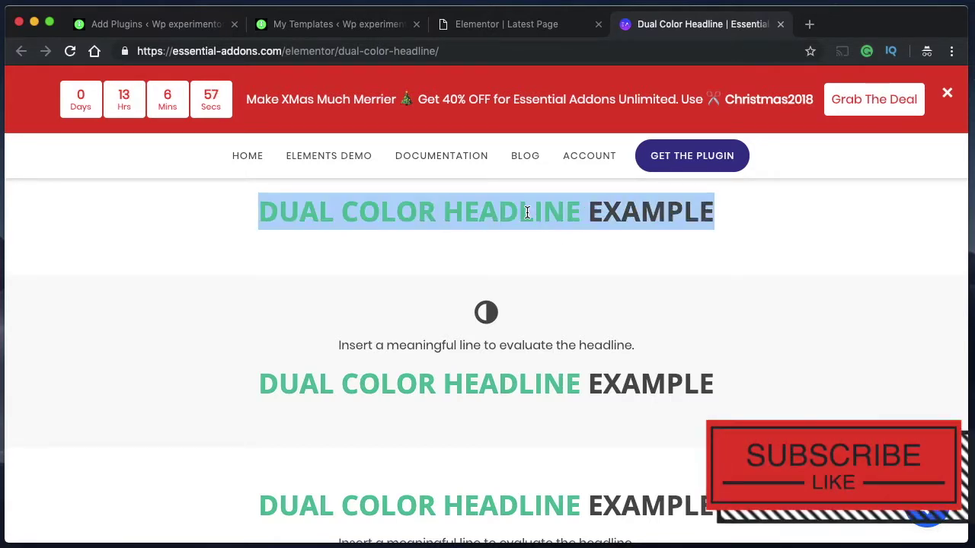
double_click(421, 220)
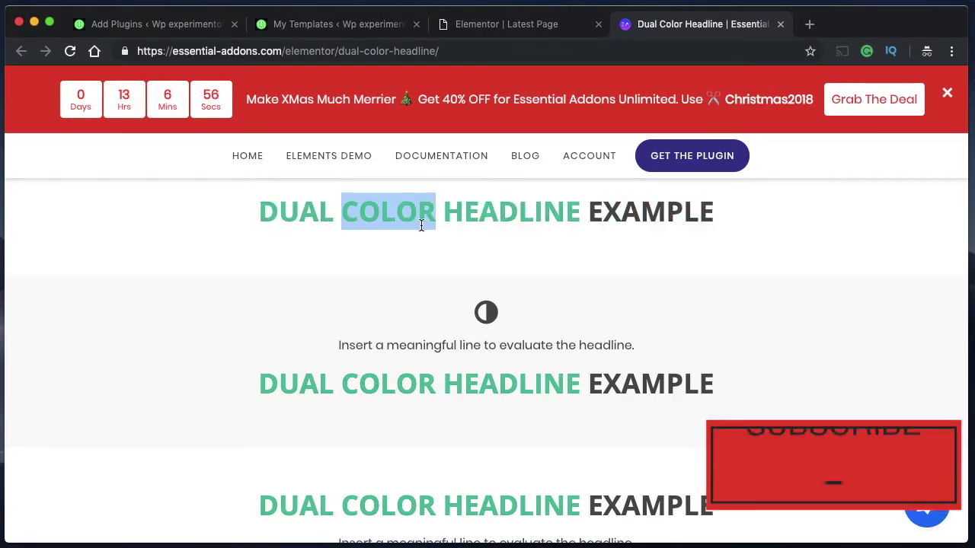
double_click(502, 212)
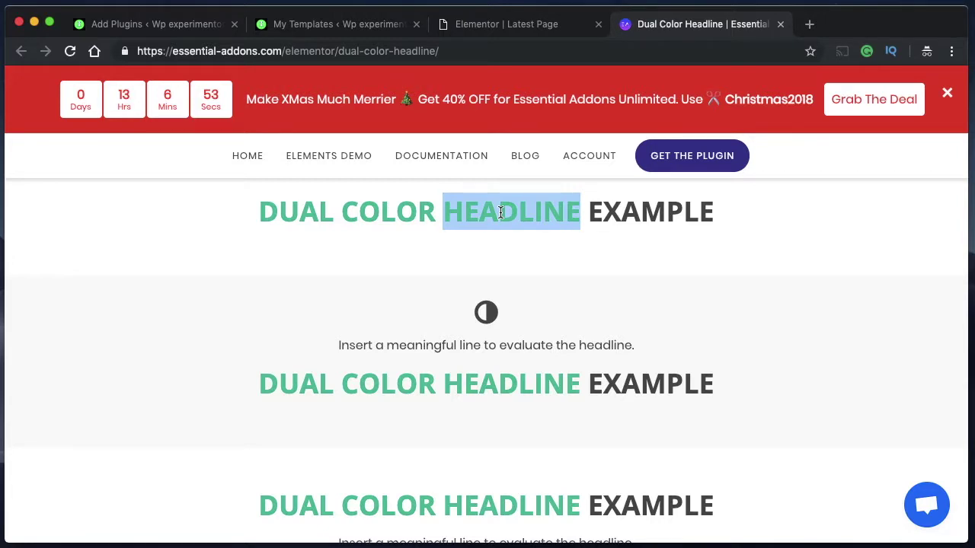
double_click(643, 205)
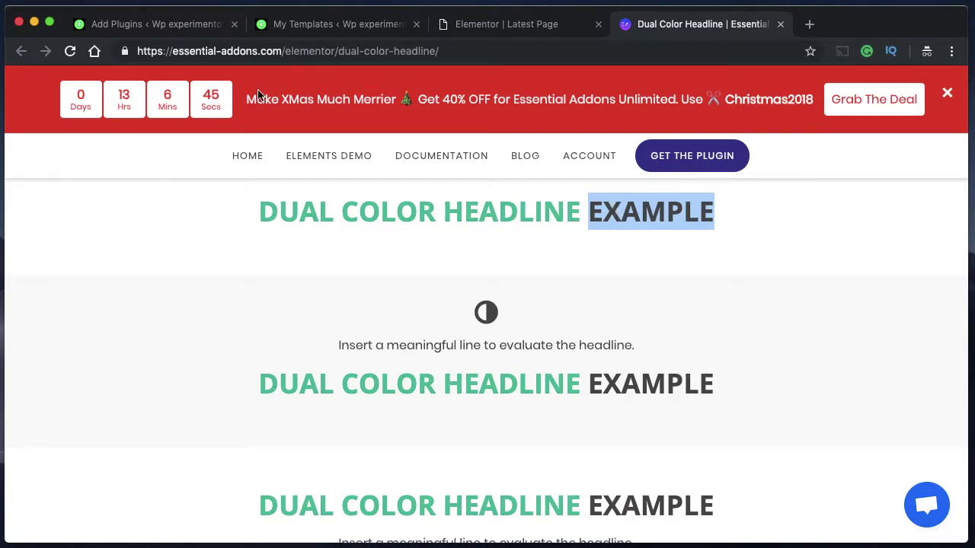
Search the WordPress plugin directory for "elementor" and locate Essential Addons for Elementor in the results
left_click(145, 24)
left_click(815, 159)
type("elem")
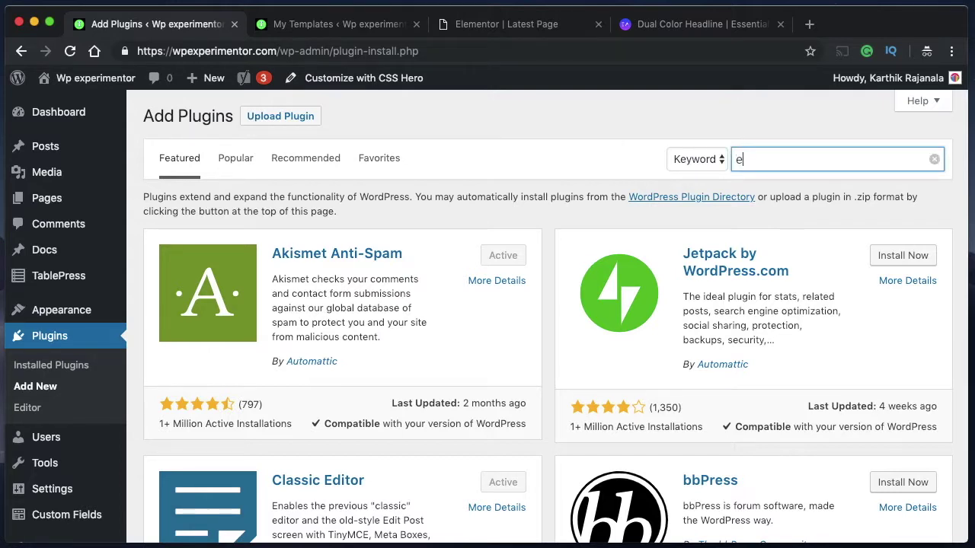
type("ento")
key("BackSpace")
type("tor")
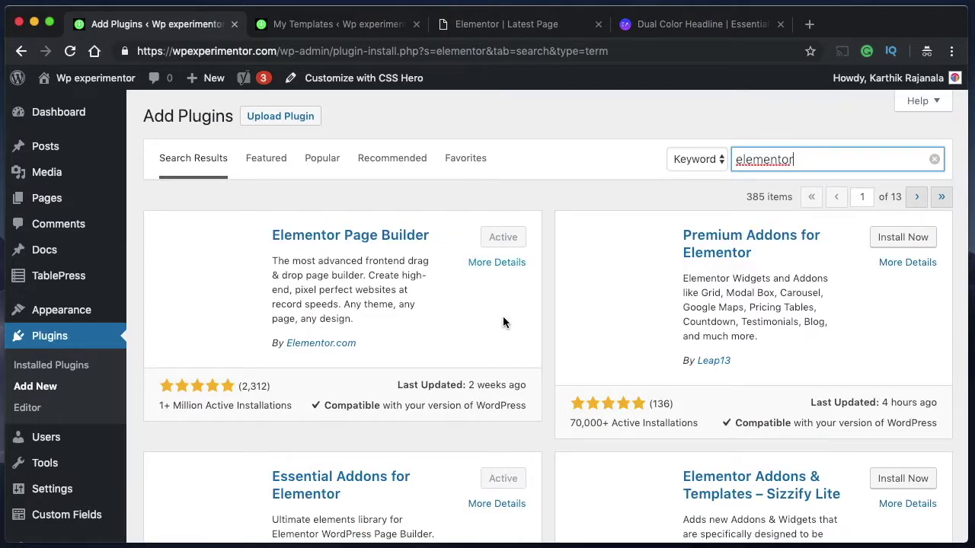
scroll(510, 345, "down", 4)
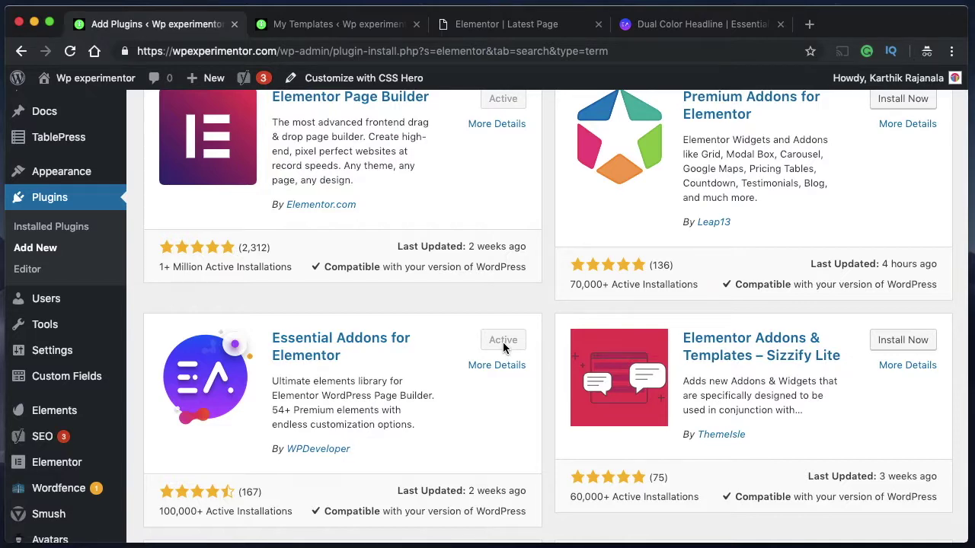
scroll(508, 319, "down", 3)
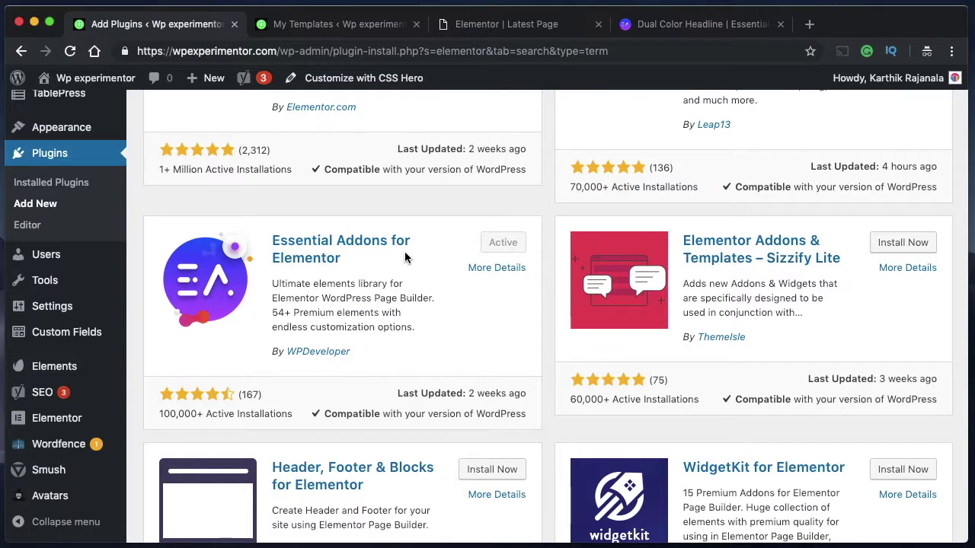
Open the Essential Addons settings page in a new browser tab and show its list of elements
mouse_move(62, 432)
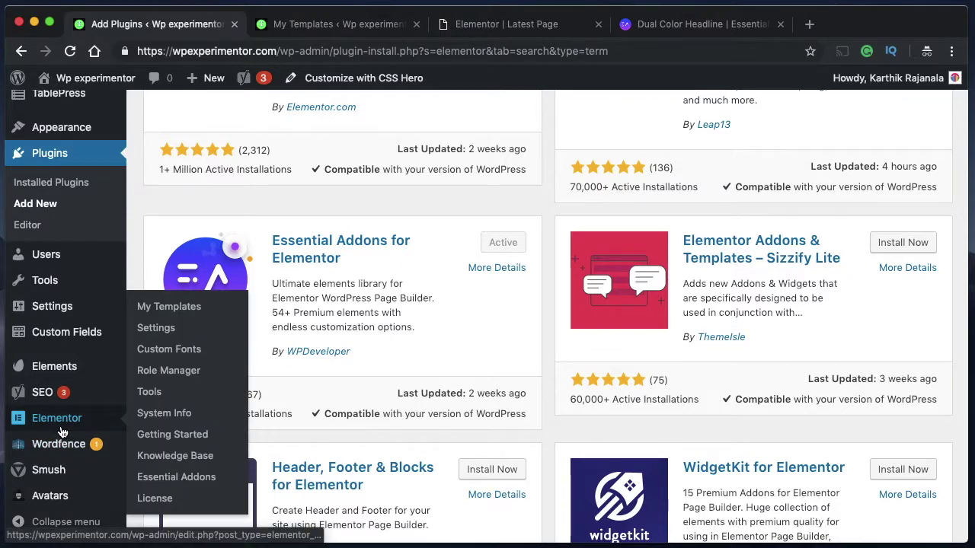
left_click(154, 479, "super")
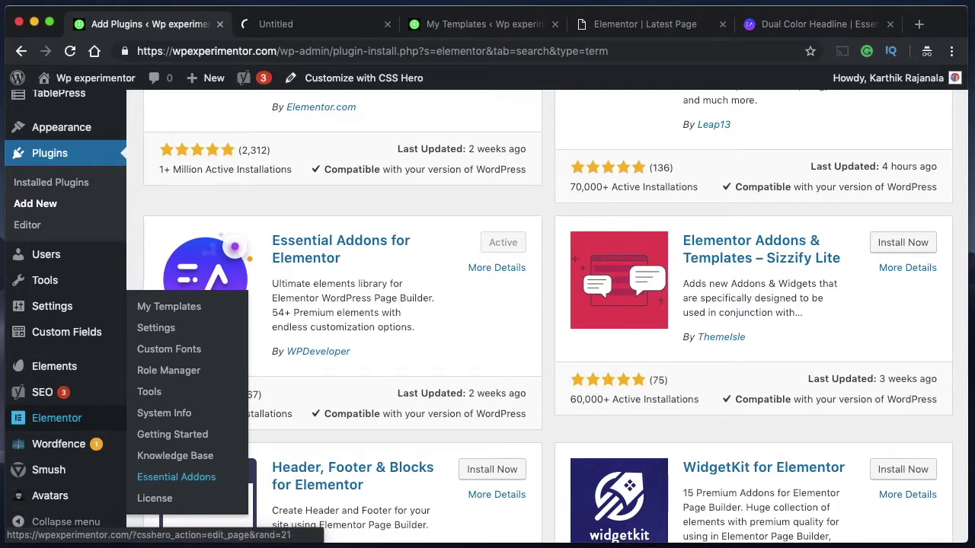
left_click(332, 29)
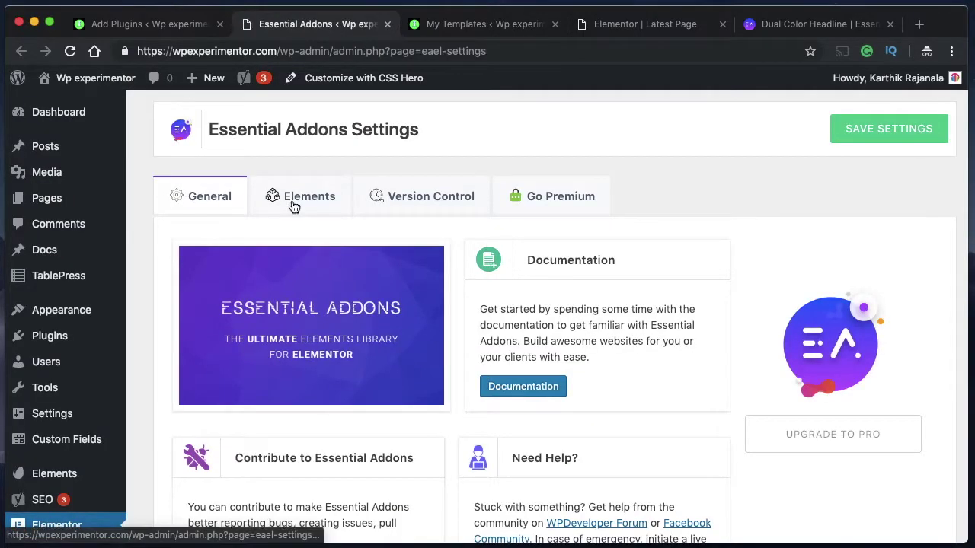
left_click(294, 205)
Disable the Contact Form 7 and Creative Button elements, leaving Dual Color Header enabled, and save the Essential Addons settings
scroll(380, 285, "down", 3)
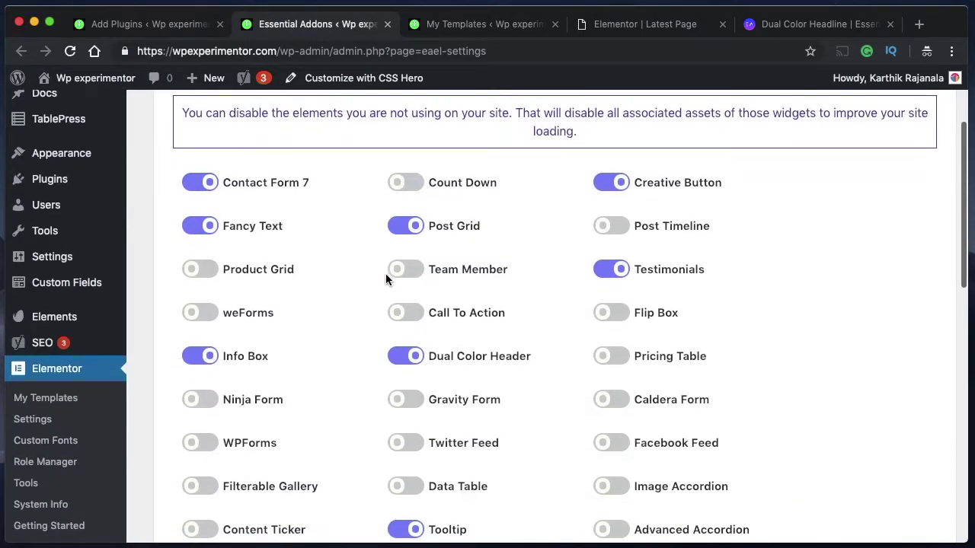
left_click(209, 187)
left_click(606, 183)
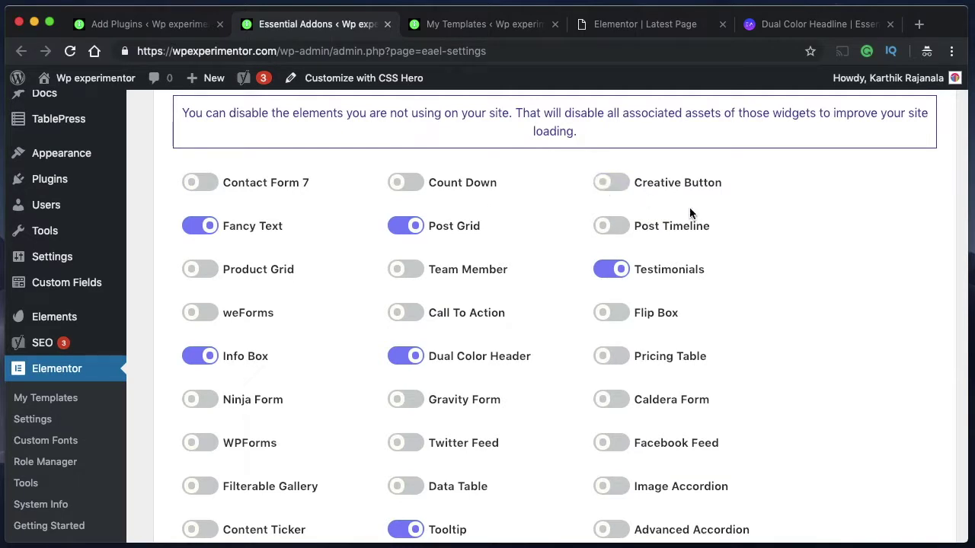
scroll(739, 275, "up", 3)
left_click(882, 120)
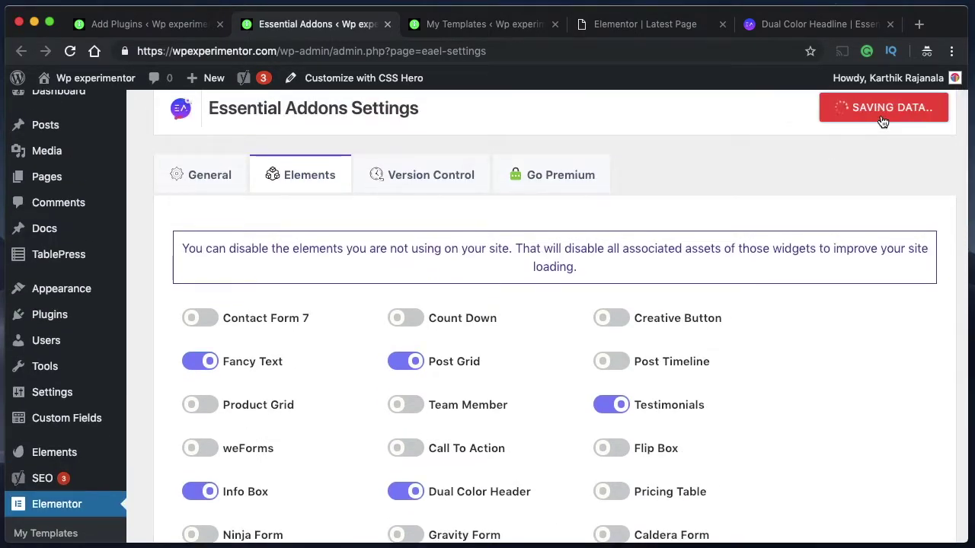
scroll(479, 235, "down", 5)
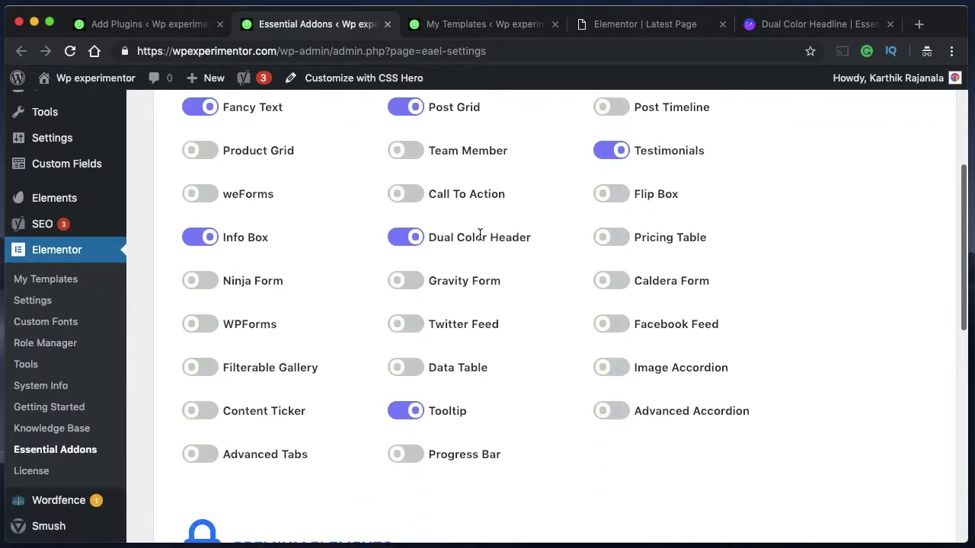
scroll(335, 319, "up", 2)
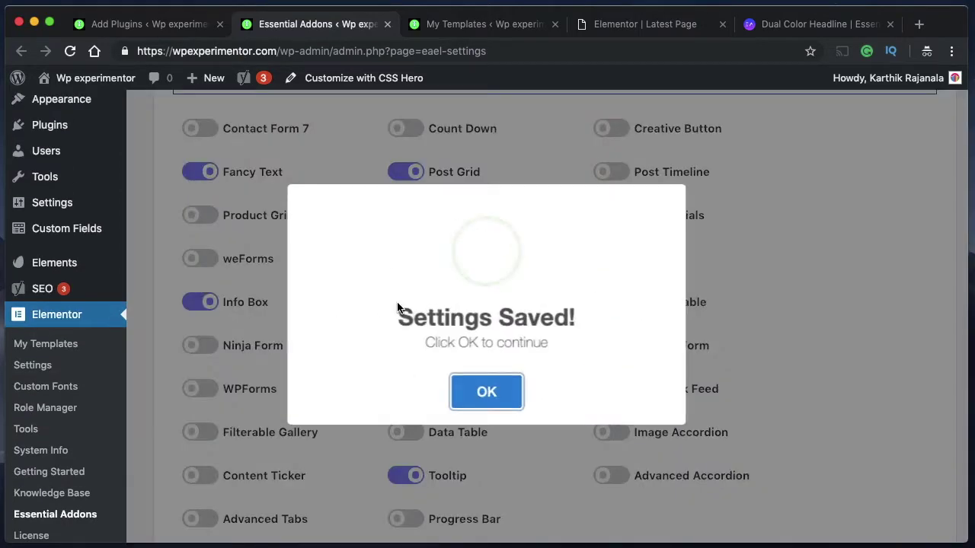
left_click(494, 385)
scroll(380, 453, "down", 3)
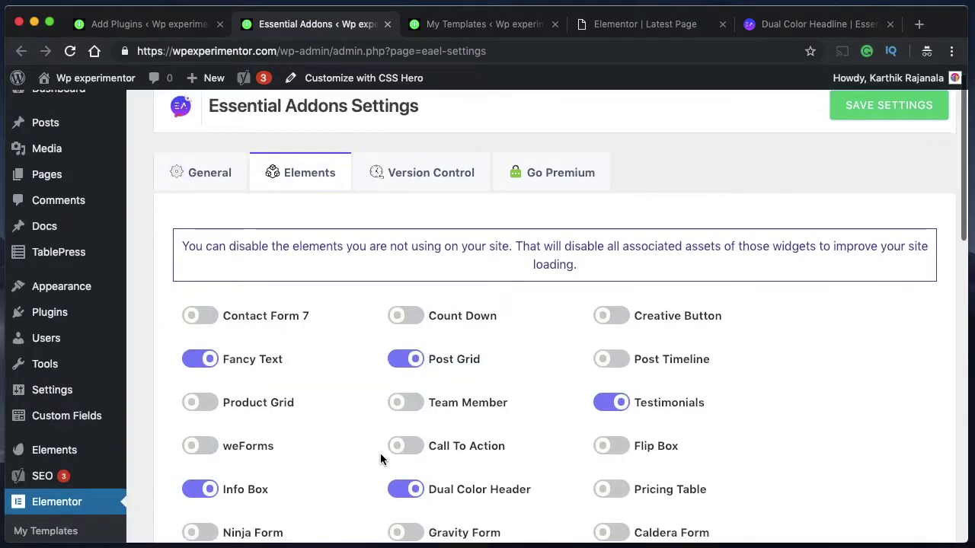
triple_click(486, 388)
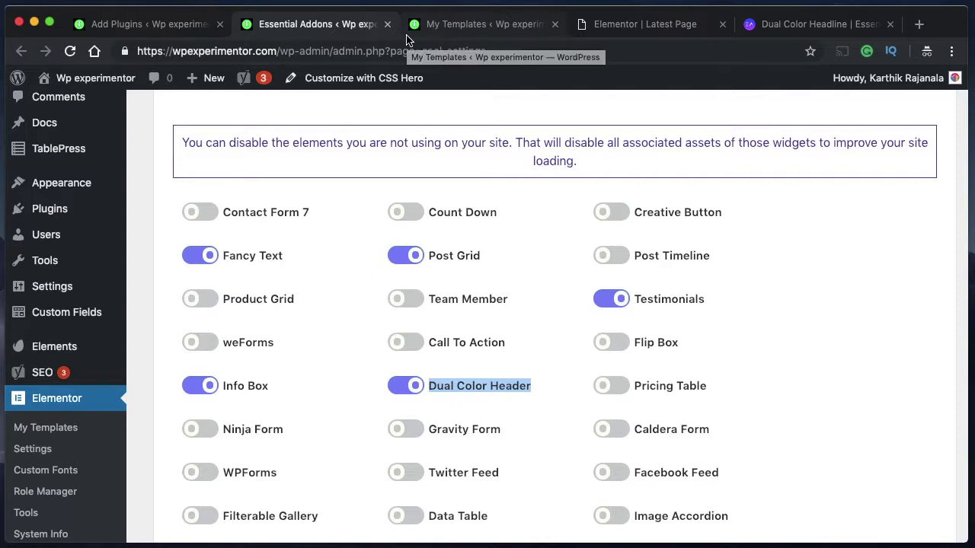
Switch to the Latest Page template in the Elementor editor and add an equal two-column section above the About Us section
left_click(453, 31)
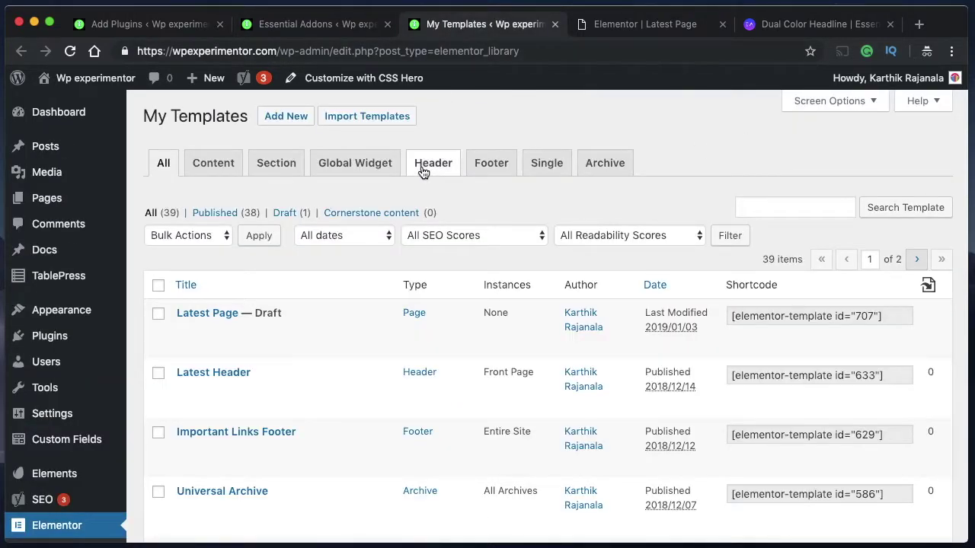
left_click(618, 30)
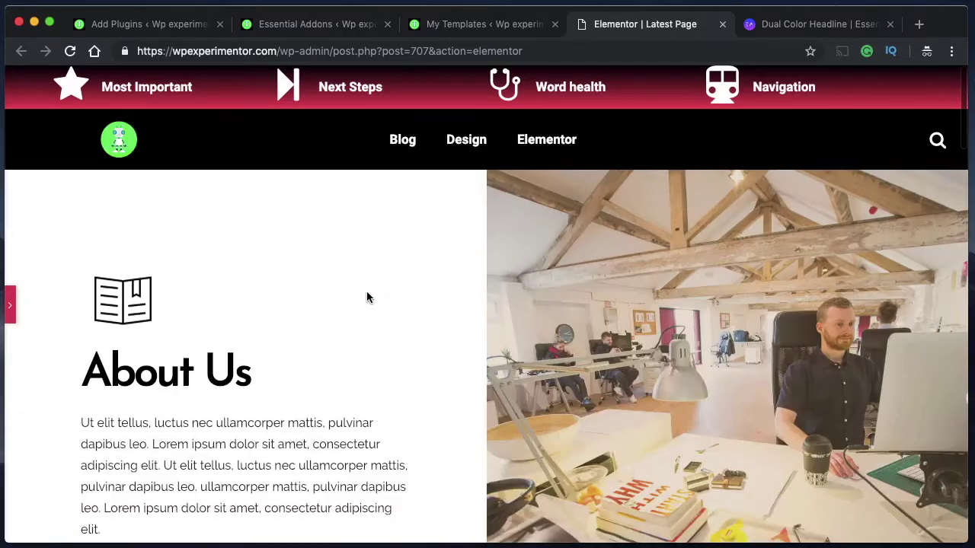
left_click(7, 303)
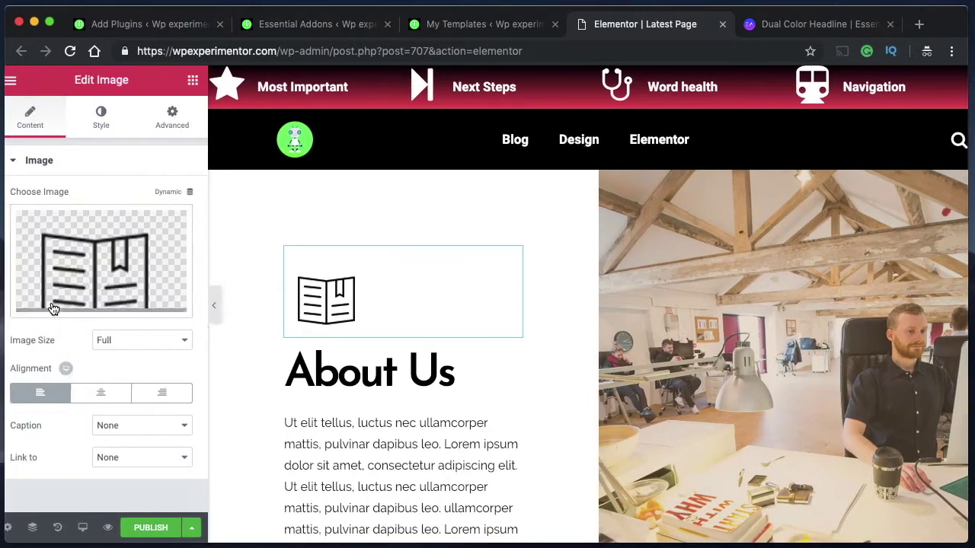
left_click(589, 161)
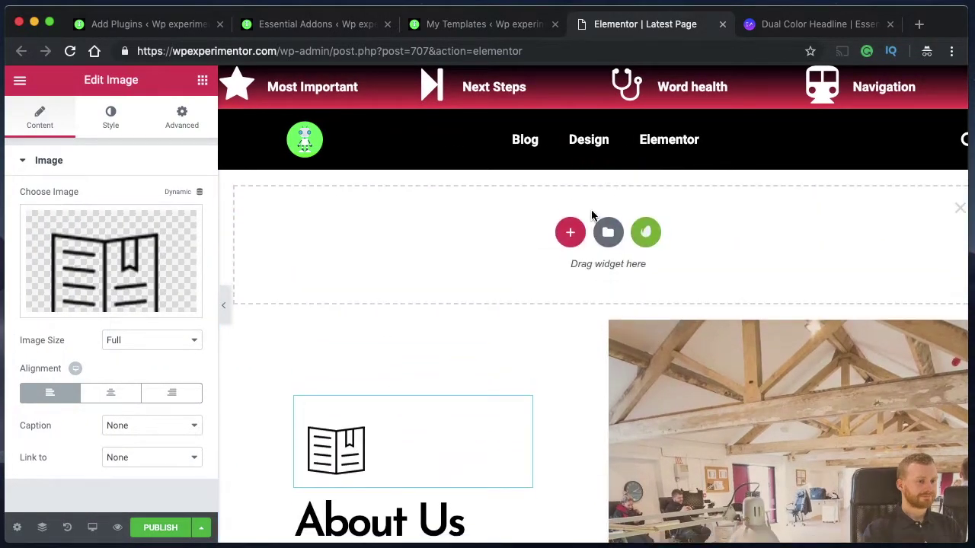
left_click(570, 228)
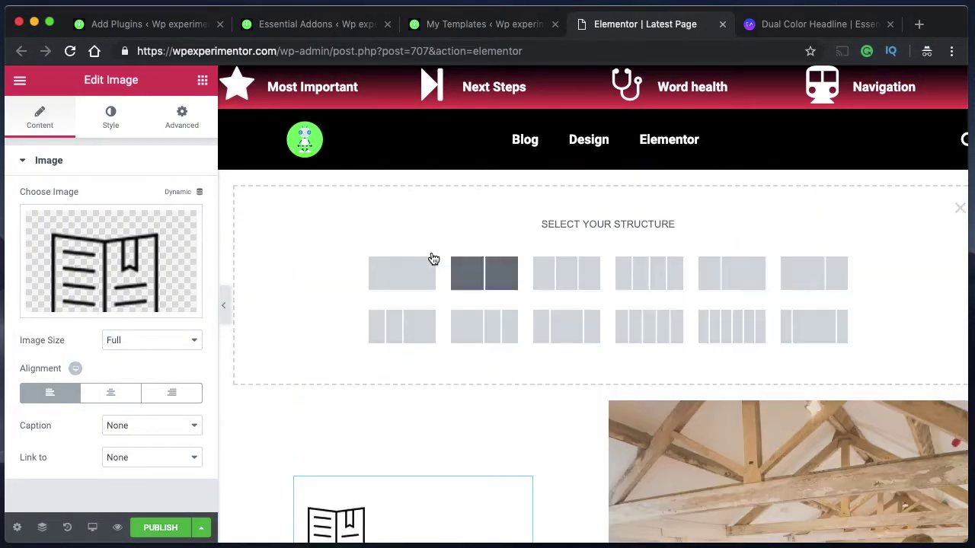
left_click(500, 281)
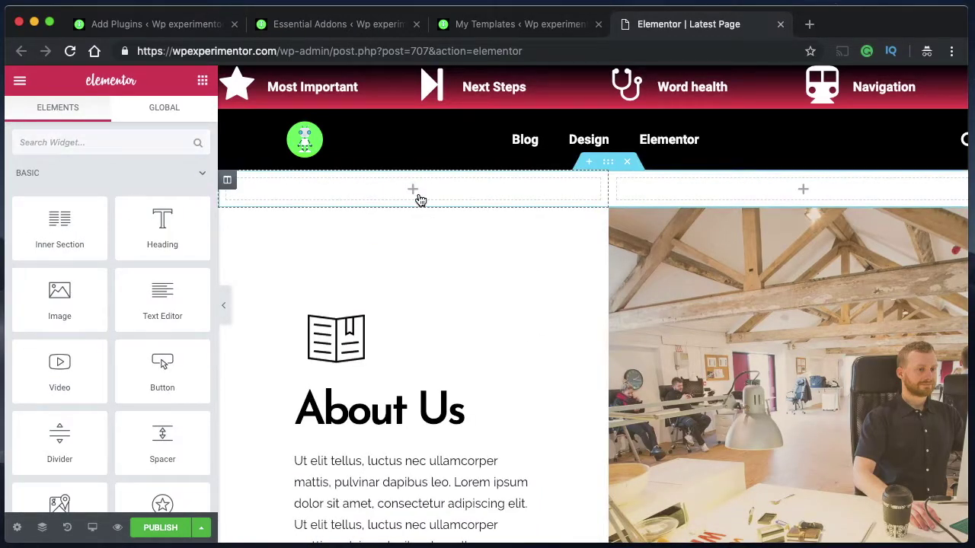
Insert the EA Dual Color Heading widget into the first column of the new section
scroll(79, 340, "down", 15)
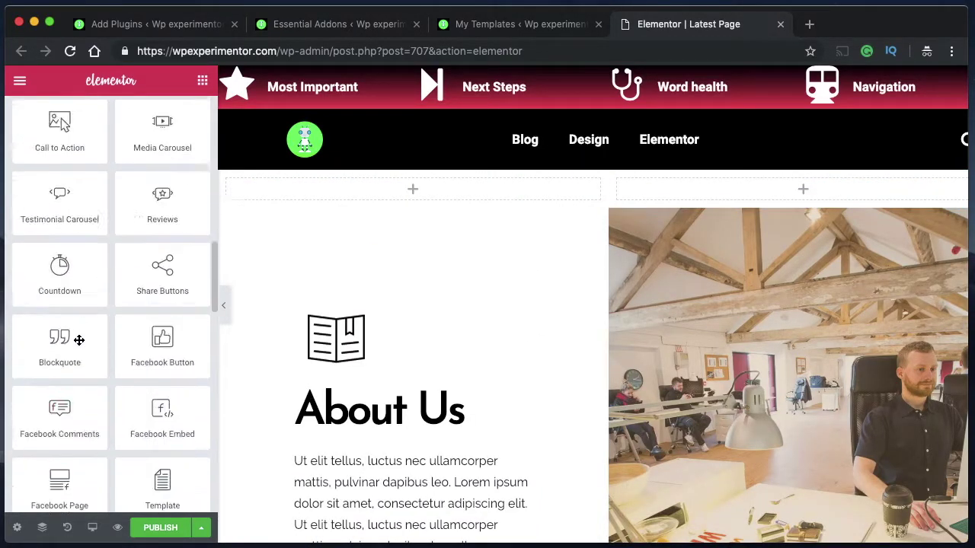
scroll(79, 341, "down", 10)
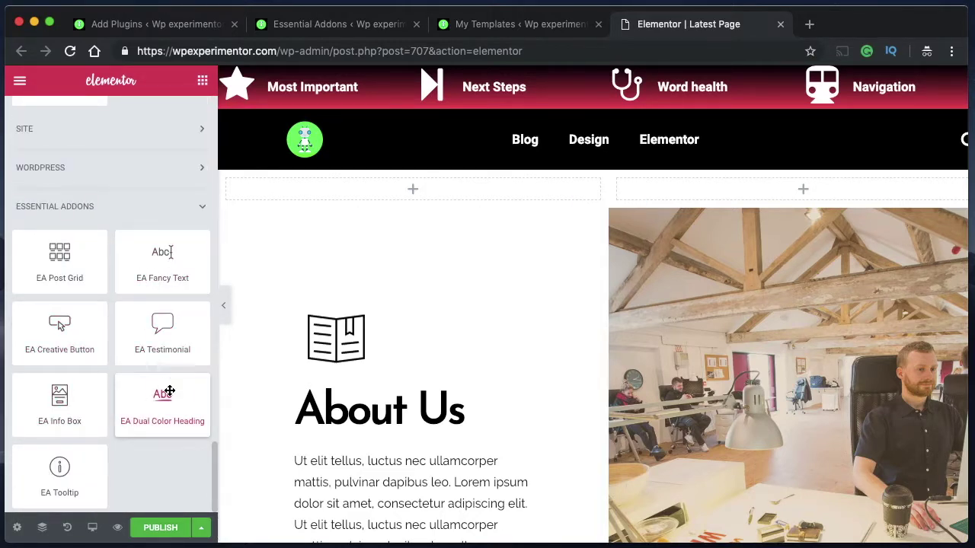
left_click_drag(154, 410, 401, 196)
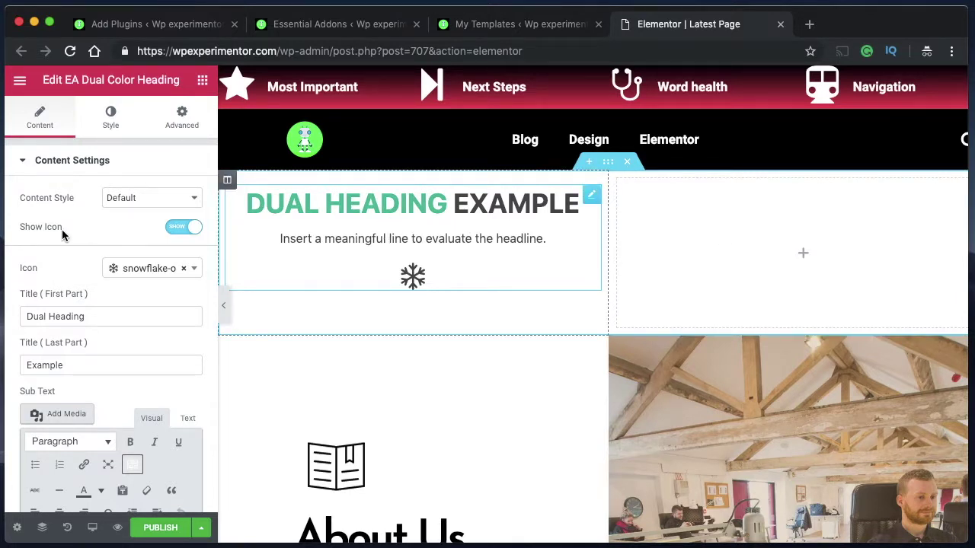
Clear the dual color heading's sub text and hide its icon
scroll(53, 240, "down", 3)
scroll(53, 240, "down", 3)
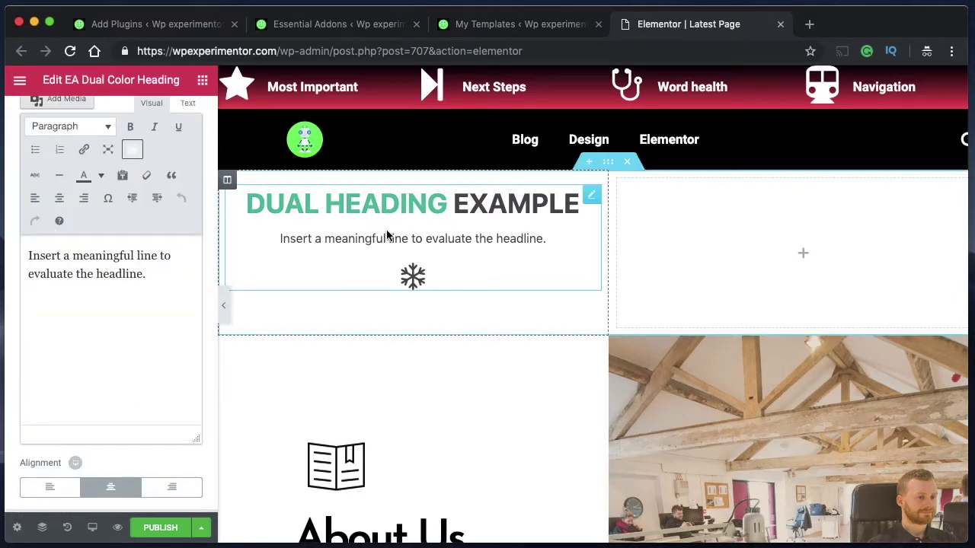
left_click(152, 274)
key("super+a")
key("BackSpace")
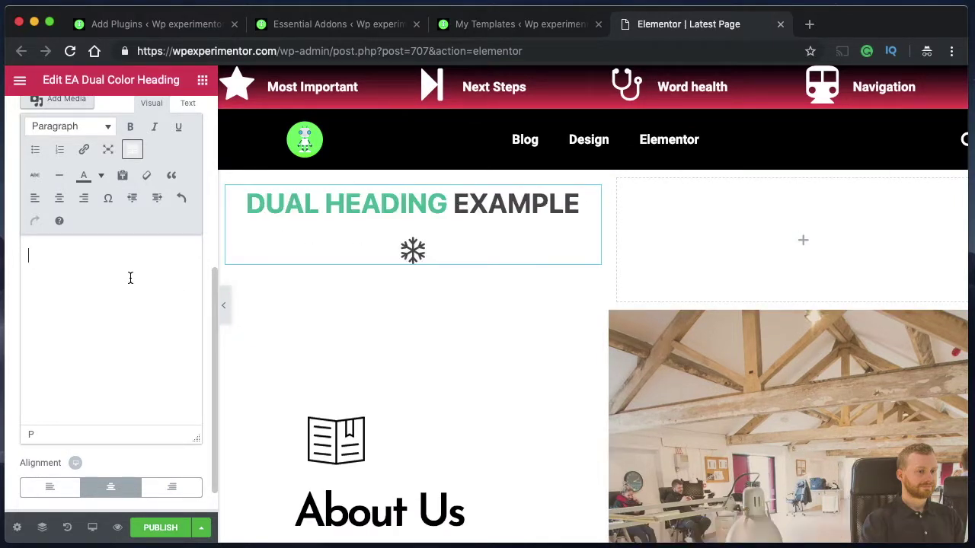
scroll(106, 187, "up", 5)
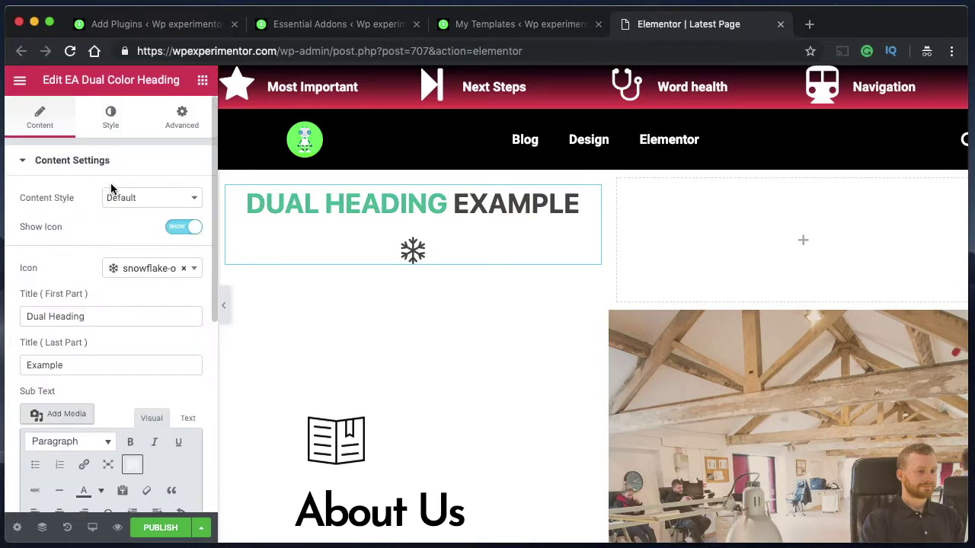
left_click(192, 226)
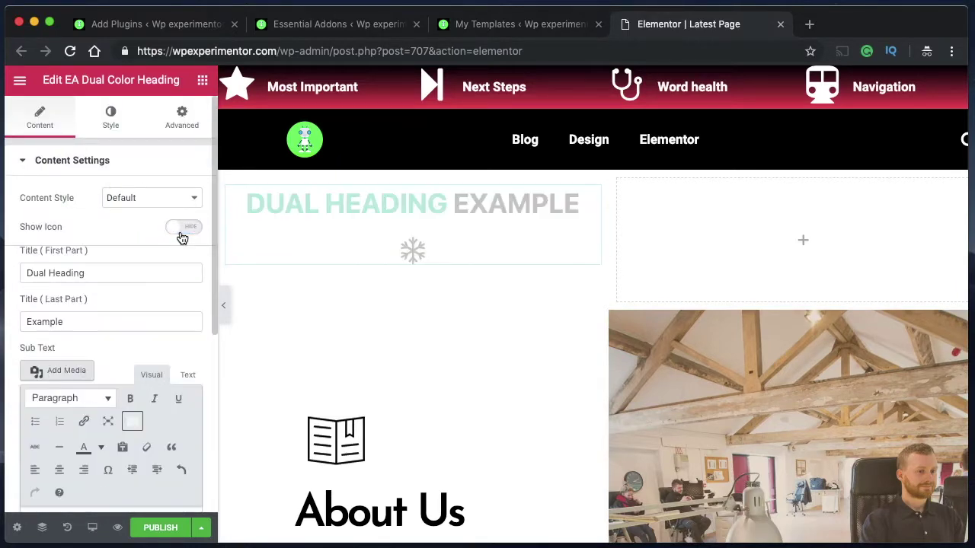
Set the main title color of the dual color heading to the pink preset #f12184
left_click(112, 122)
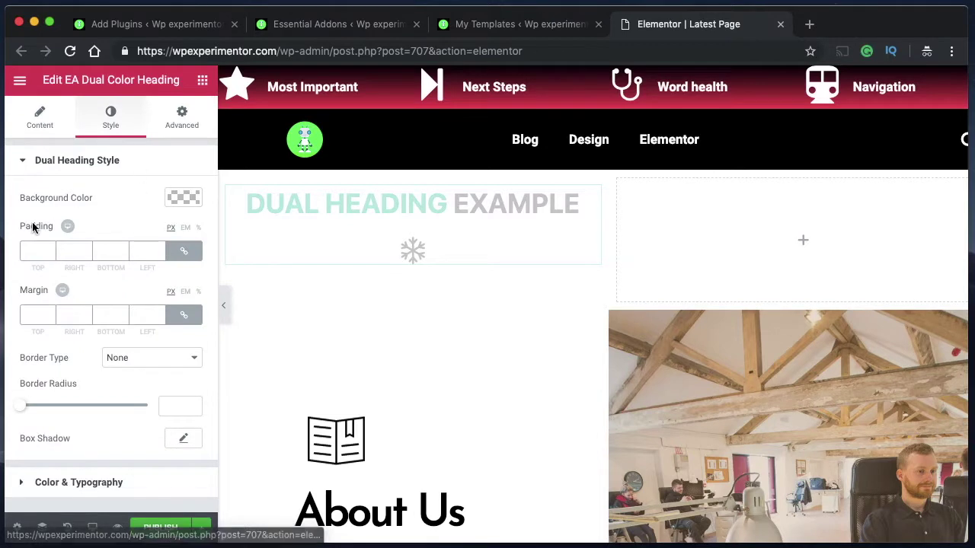
left_click(138, 484)
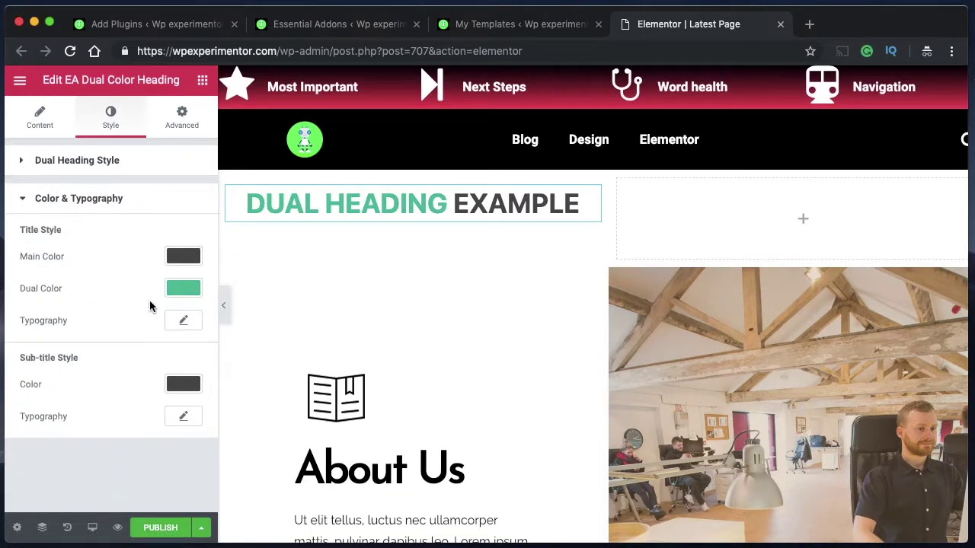
left_click(175, 257)
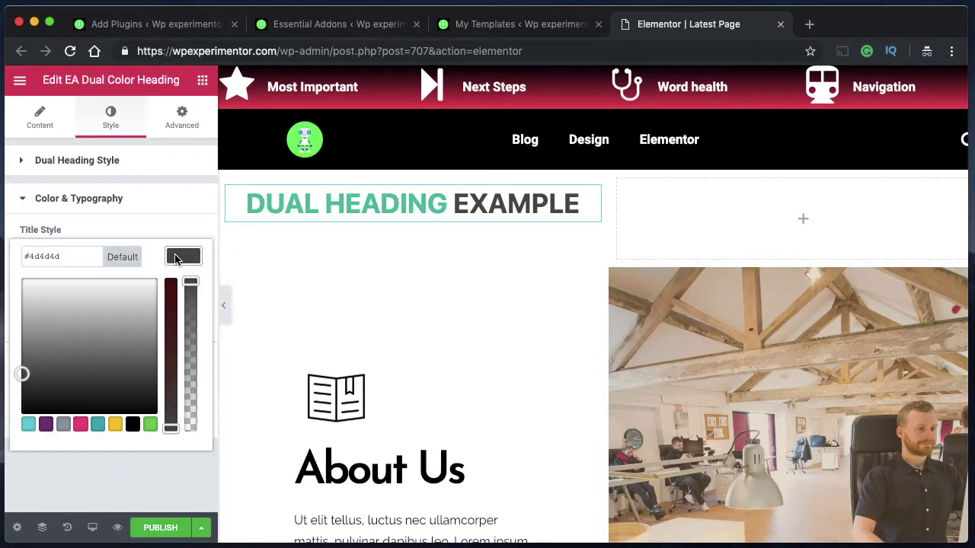
left_click(176, 259)
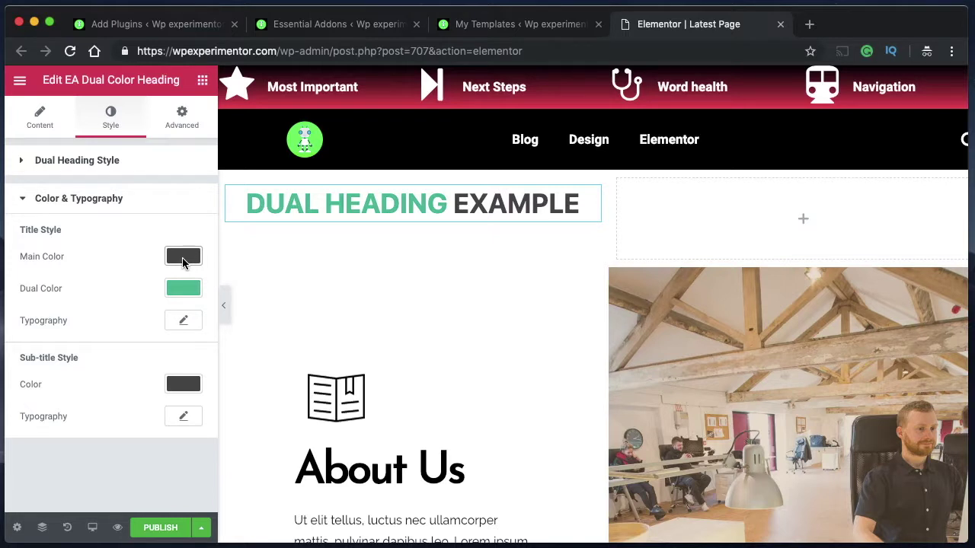
left_click(185, 263)
left_click(85, 428)
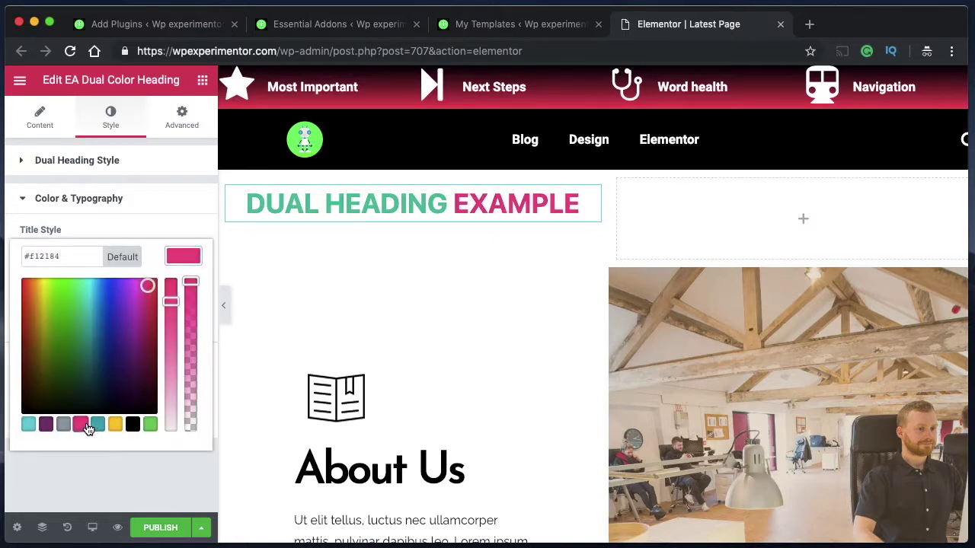
left_click(192, 257)
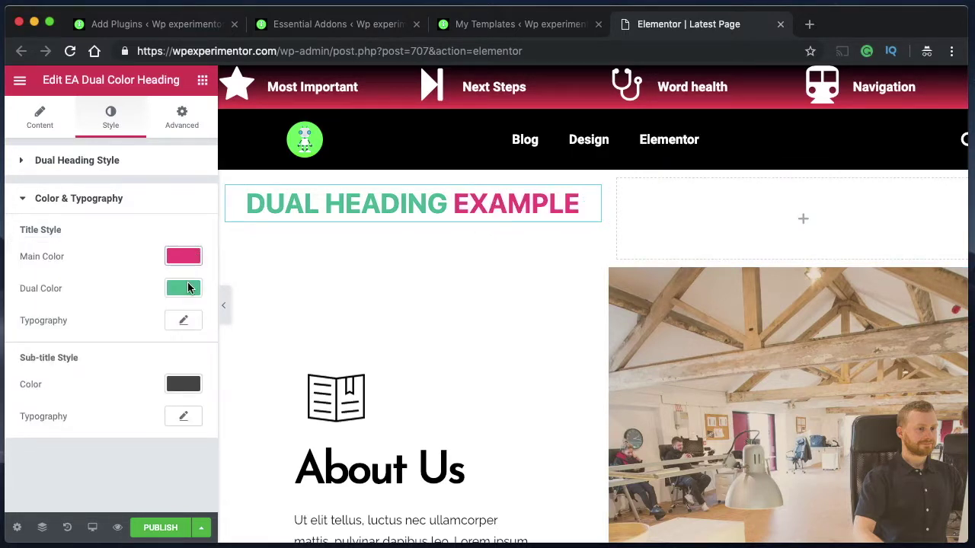
Set the dual color of the heading's title to the purple preset #763572
left_click(188, 288)
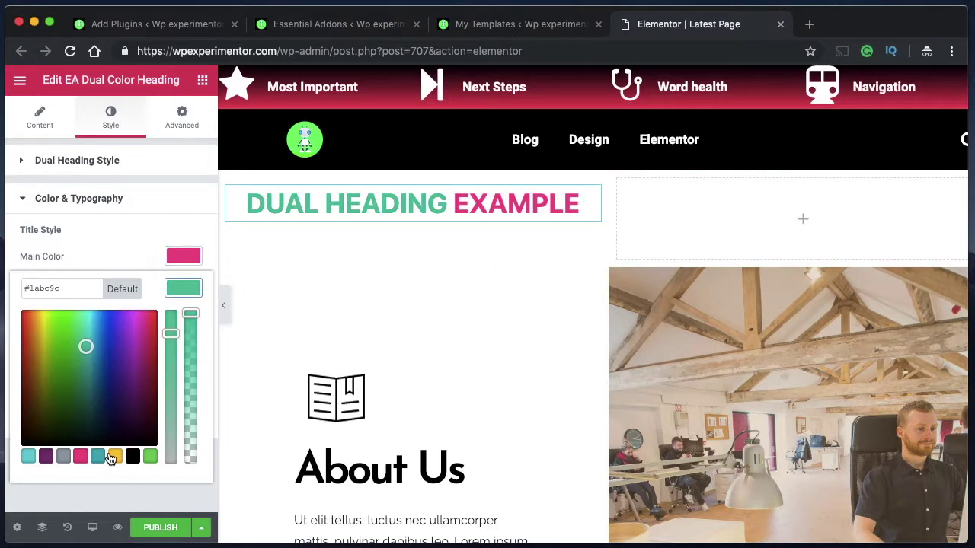
left_click(45, 457)
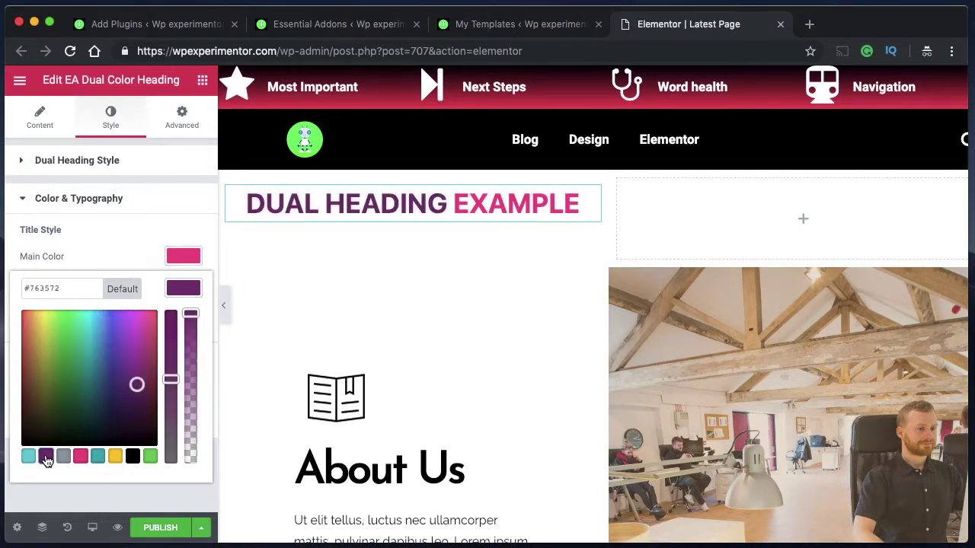
left_click(184, 296)
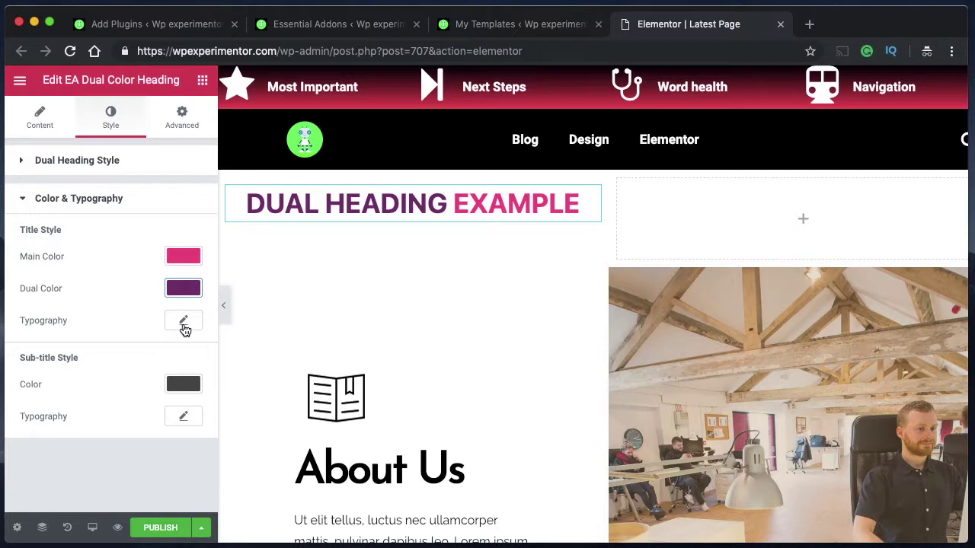
left_click(184, 323)
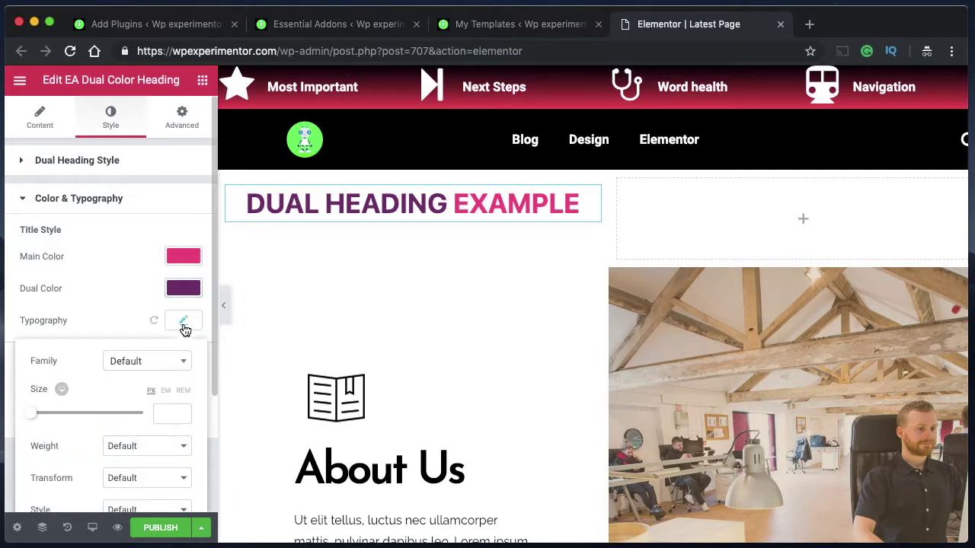
left_click(156, 362)
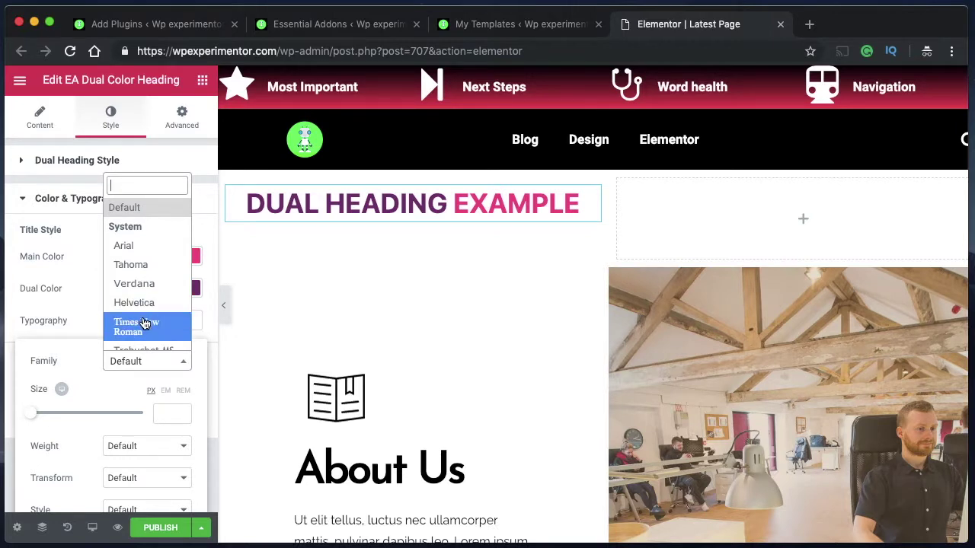
key("Escape")
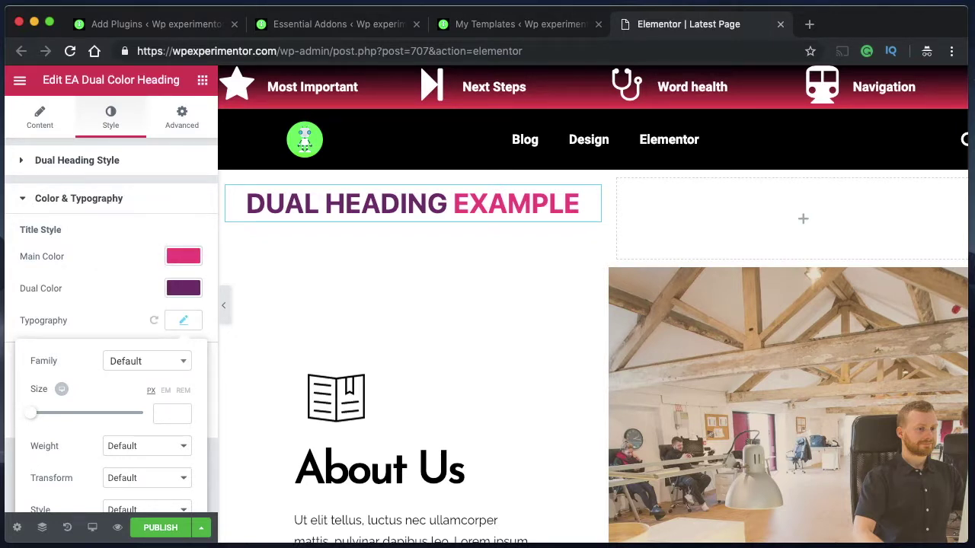
left_click(537, 198)
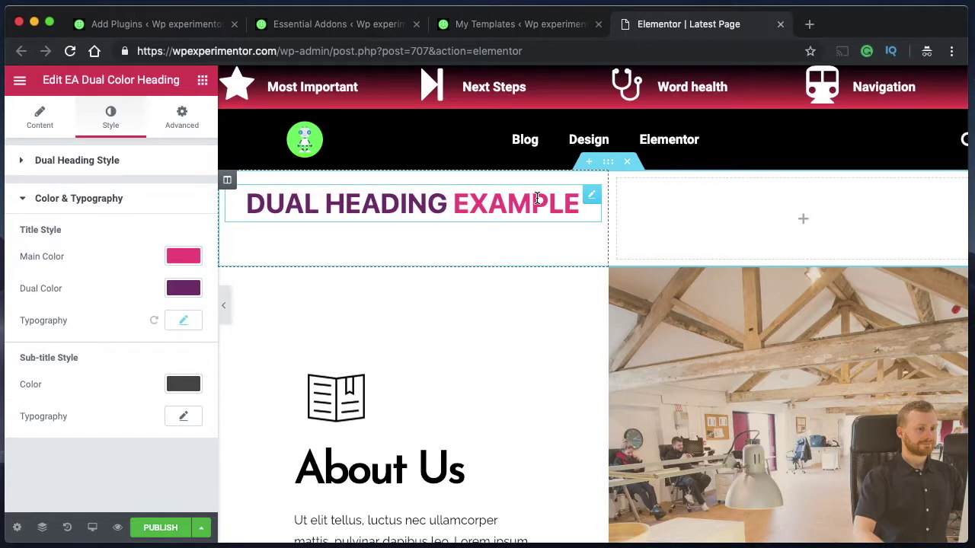
Find the HTML widget and insert it into the empty second column beside the dual color heading
left_click(732, 178)
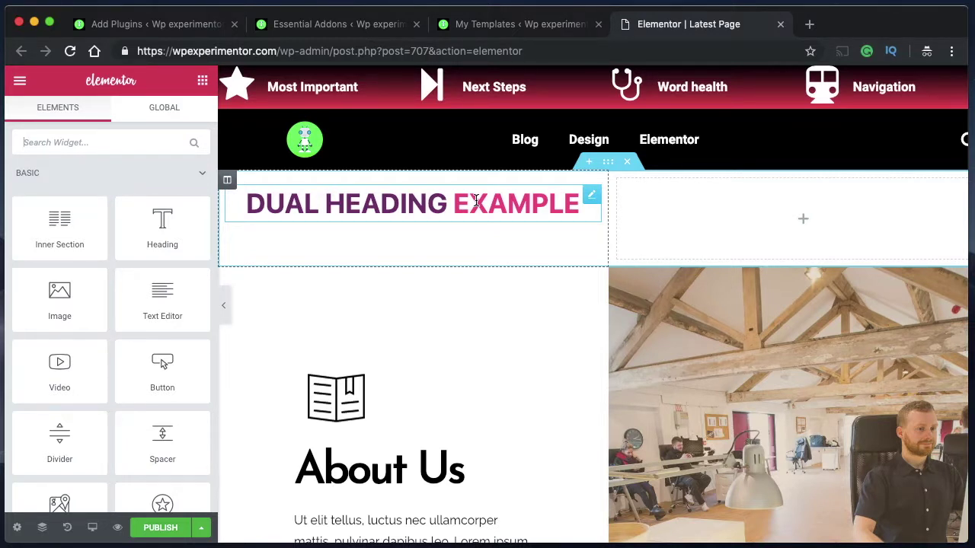
left_click(804, 221)
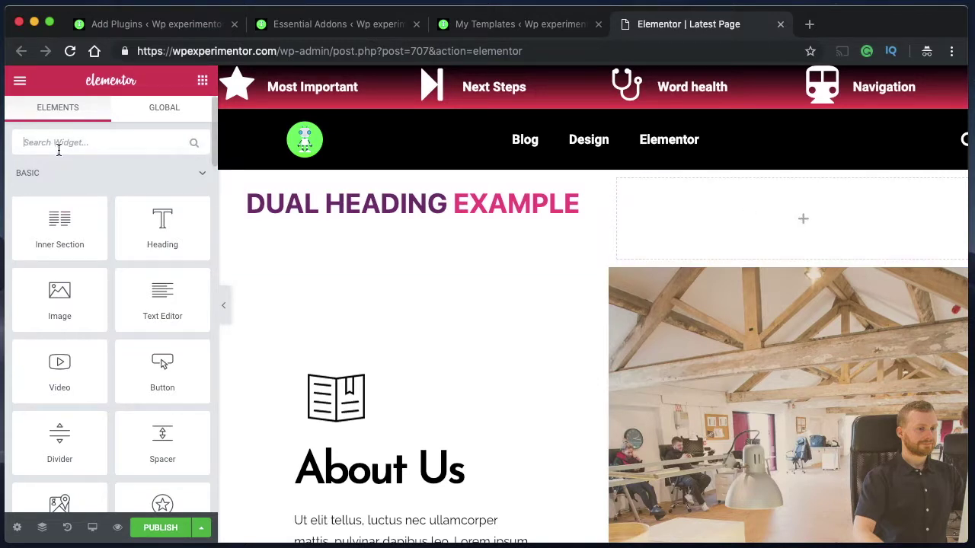
type("htm")
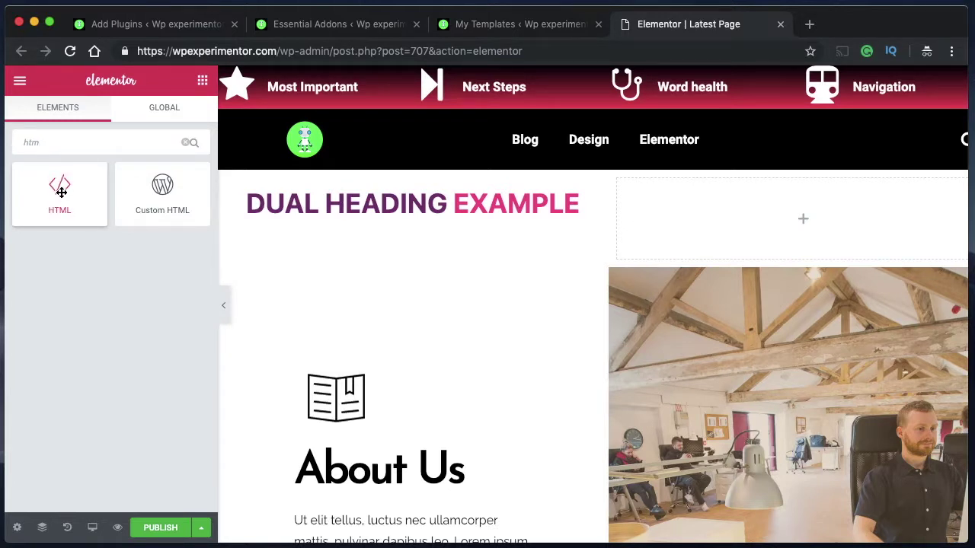
left_click_drag(53, 211, 763, 218)
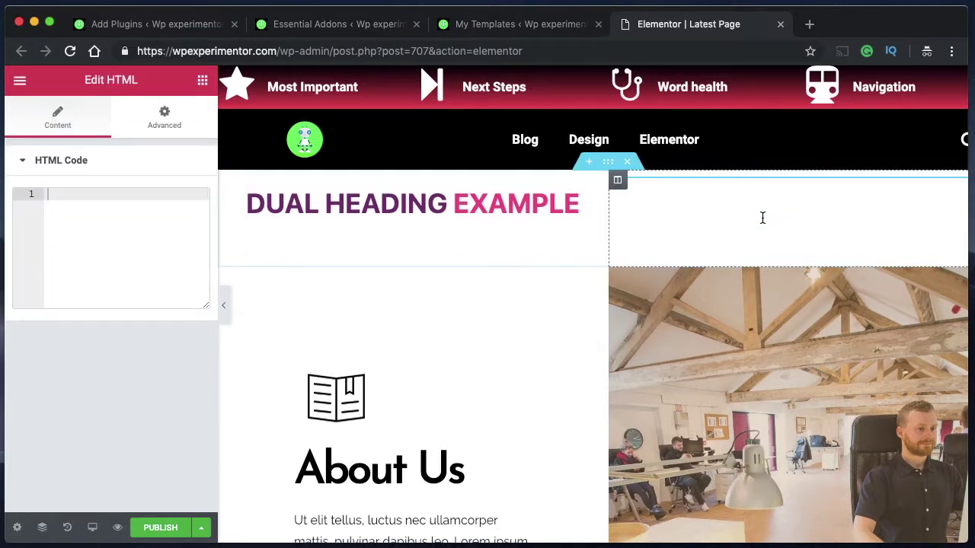
Enter <h2><span></span></h2> on a single line as the HTML widget's code
left_click(129, 207)
type("<")
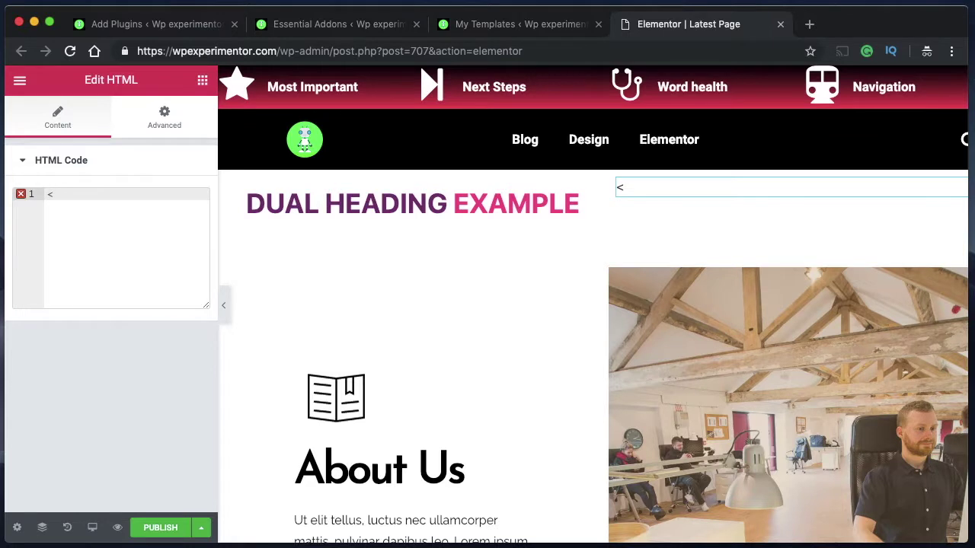
type("h2>")
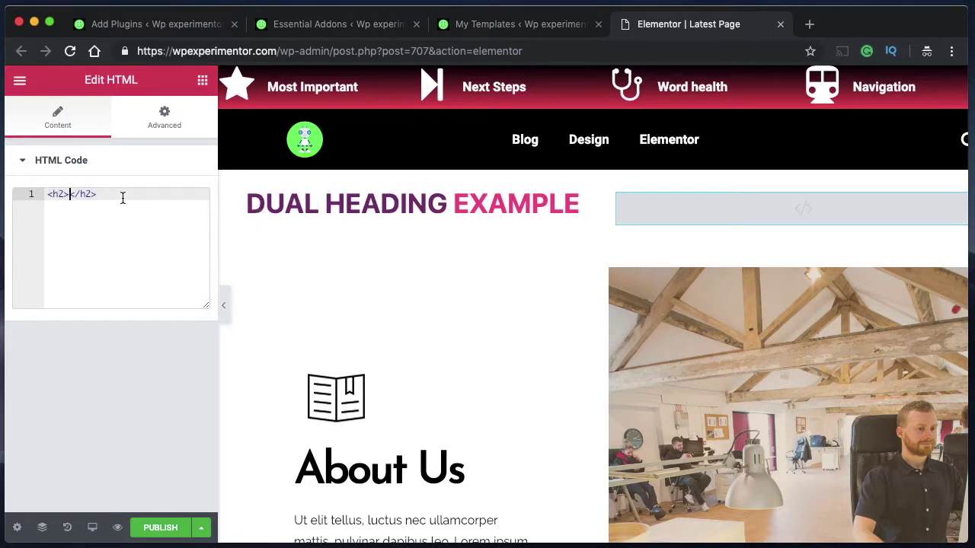
type("<span")
type(">")
key("Return")
key("BackSpace")
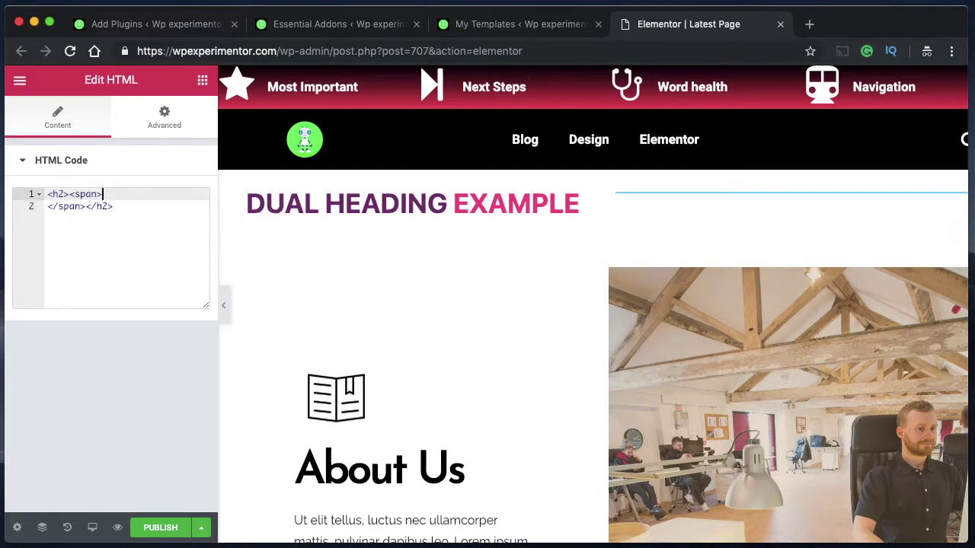
key("BackSpace")
double_click(60, 195)
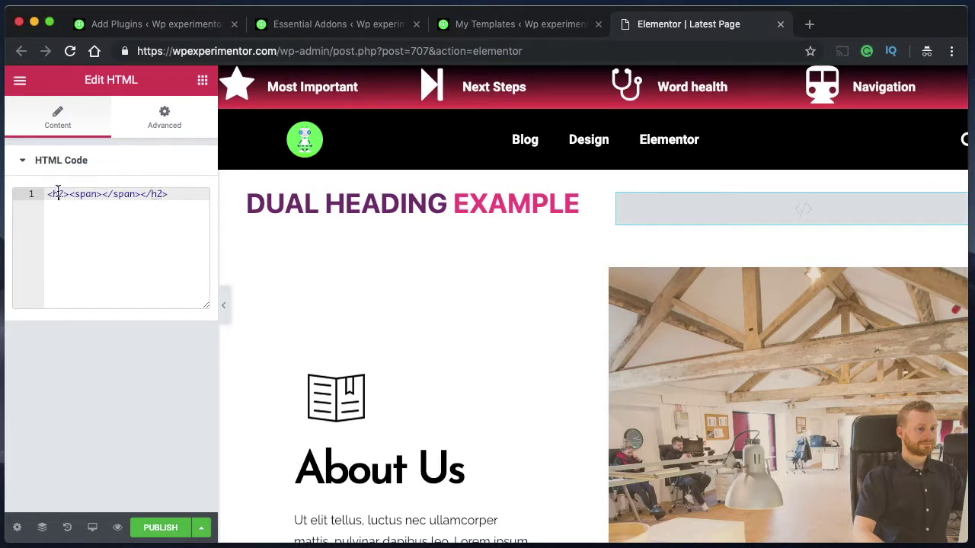
double_click(154, 194)
double_click(123, 194)
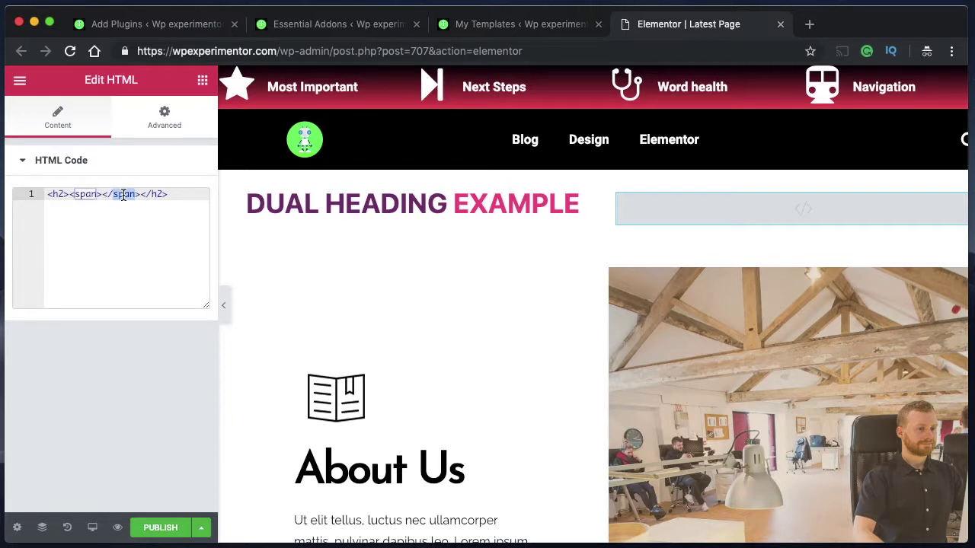
Add the text "Dual Heading " inside the h2 before the span, and "Example" inside the span
left_click(70, 194)
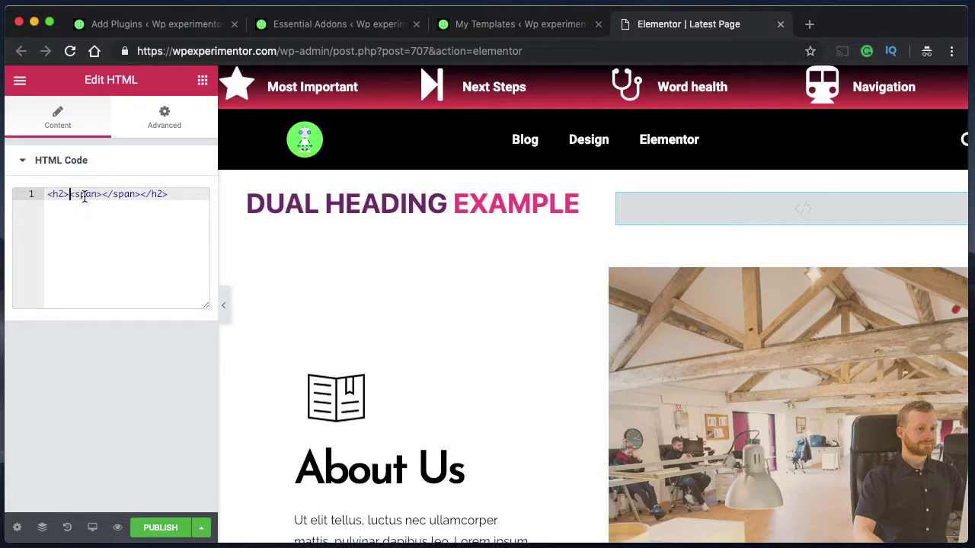
type("Fl")
key("BackSpace")
key("BackSpace")
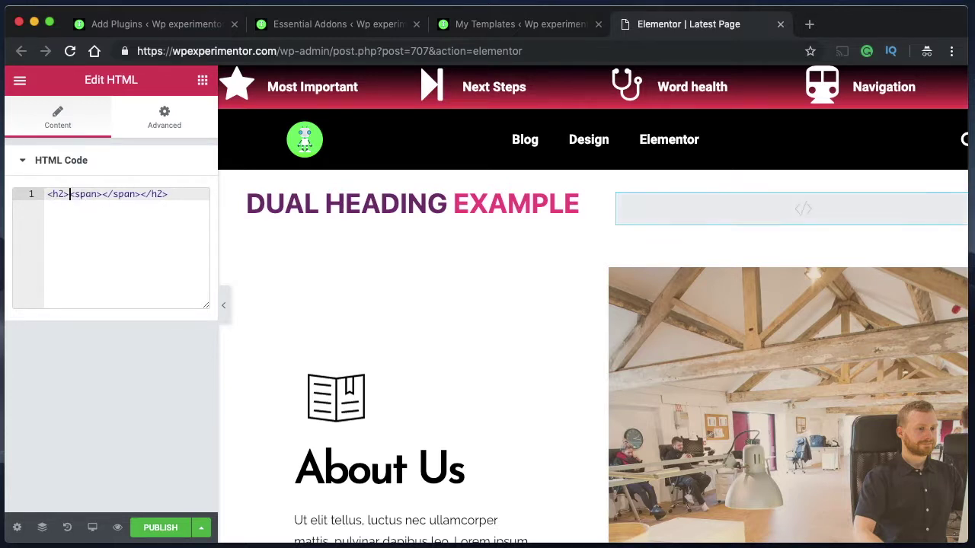
type("DAU")
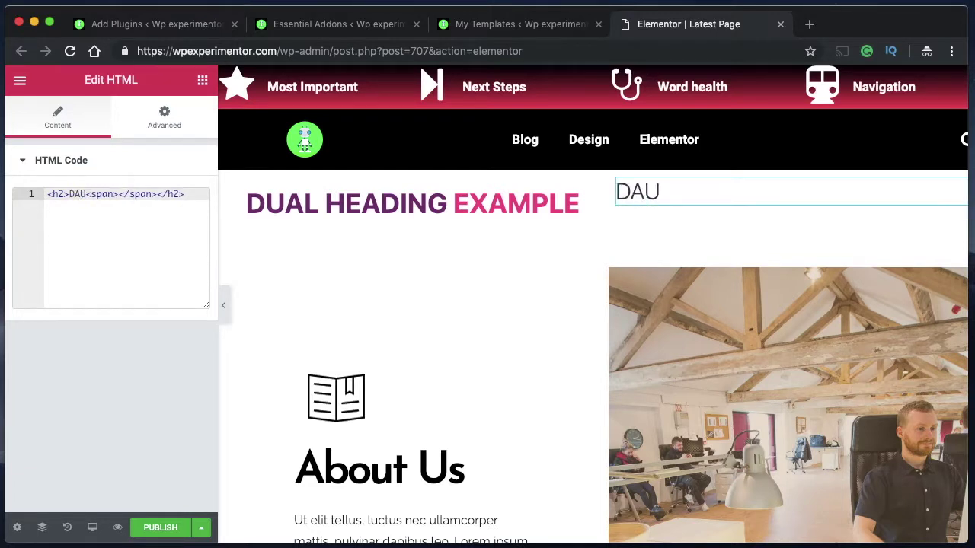
key("BackSpace")
key("BackSpace")
type("U")
key("BackSpace")
type("ual H")
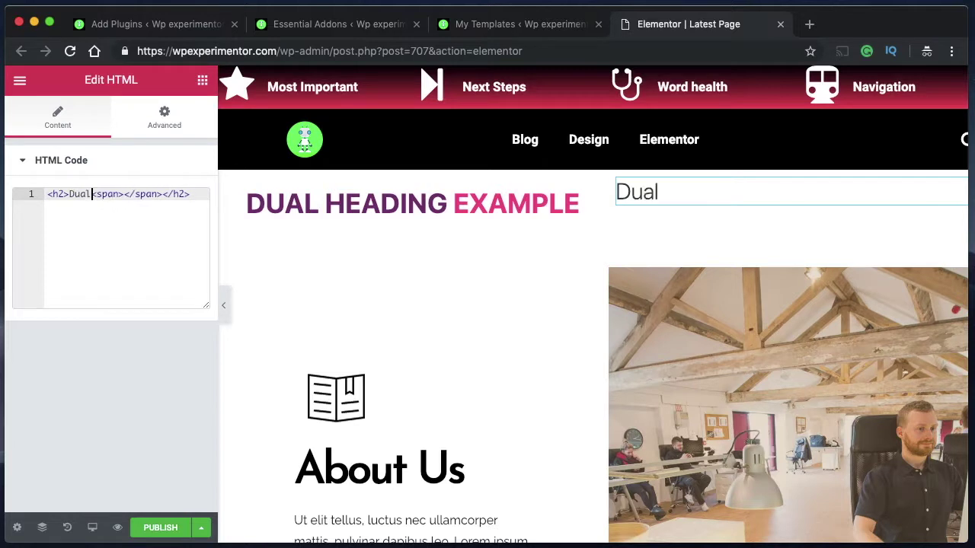
type("eadin")
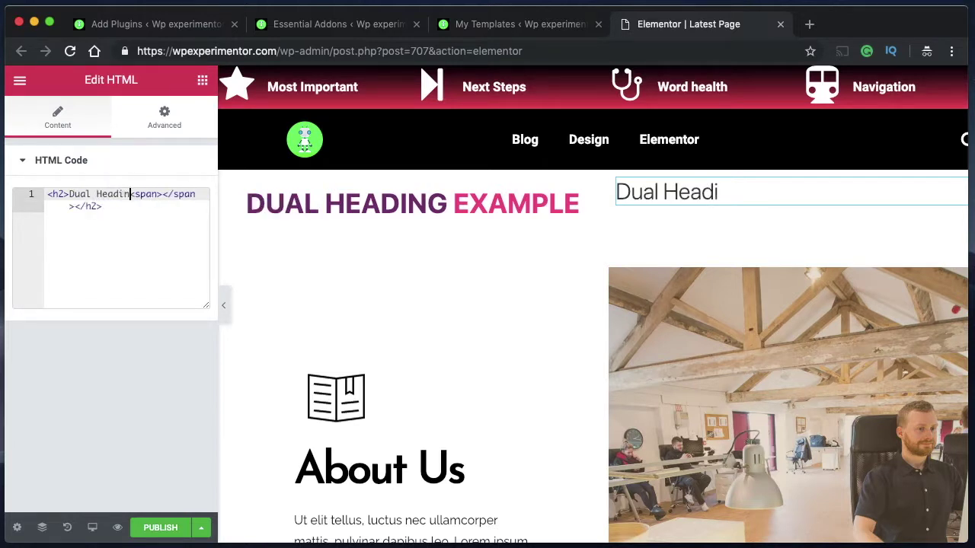
type("g")
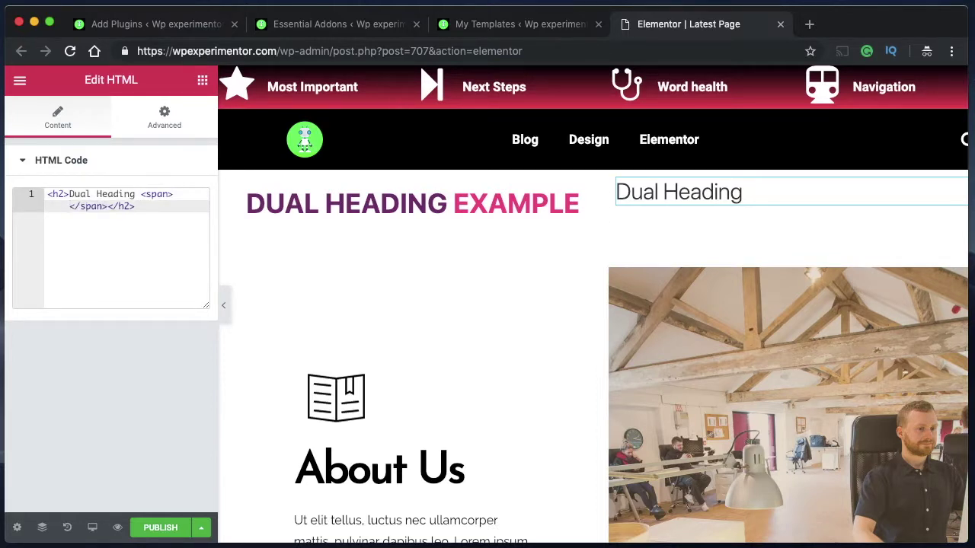
type("Example")
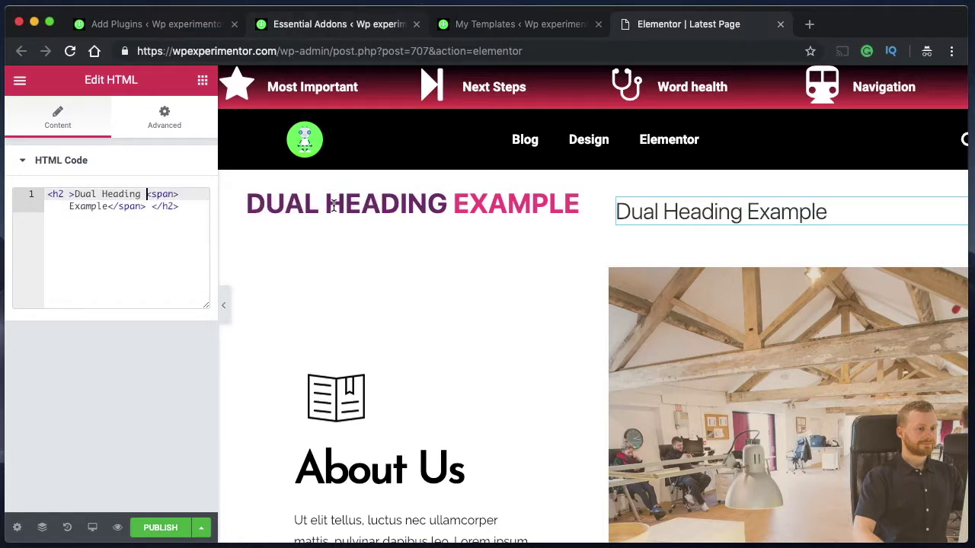
left_click_drag(146, 194, 75, 196)
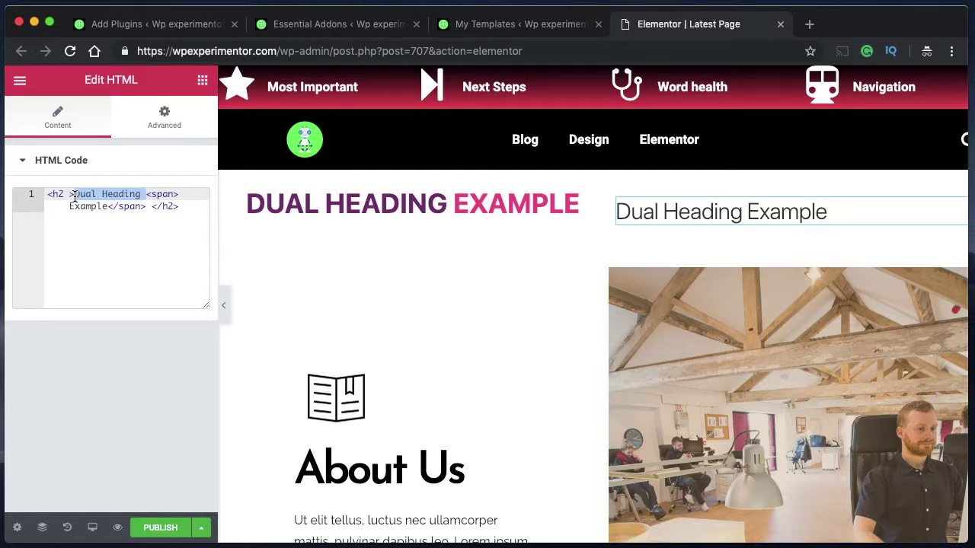
double_click(89, 208)
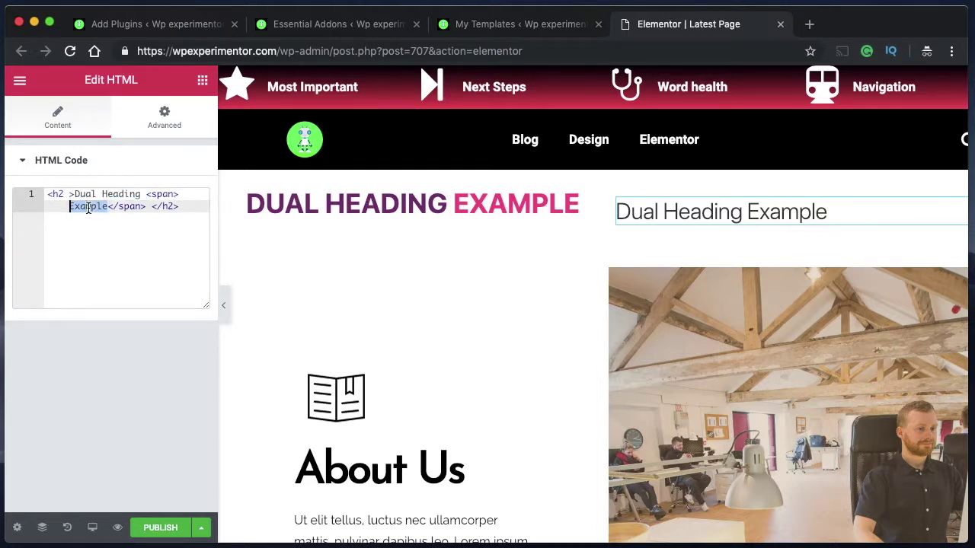
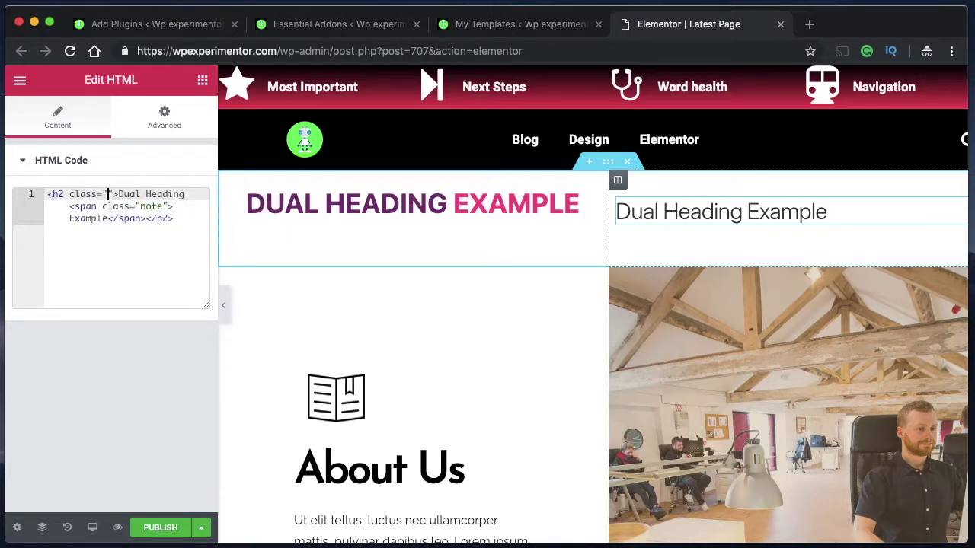
Set the h2 element's class value to "noted" in the HTML code
type("noted")
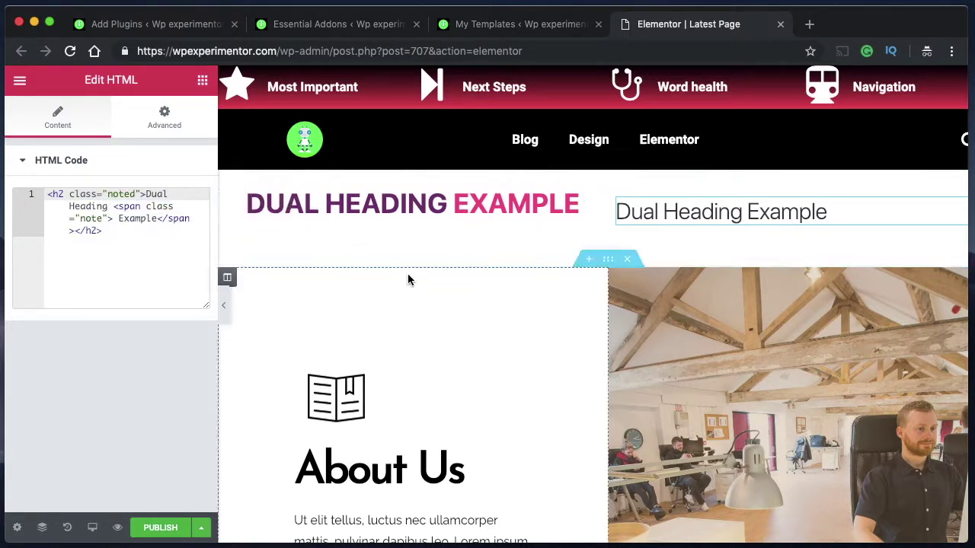
double_click(168, 207)
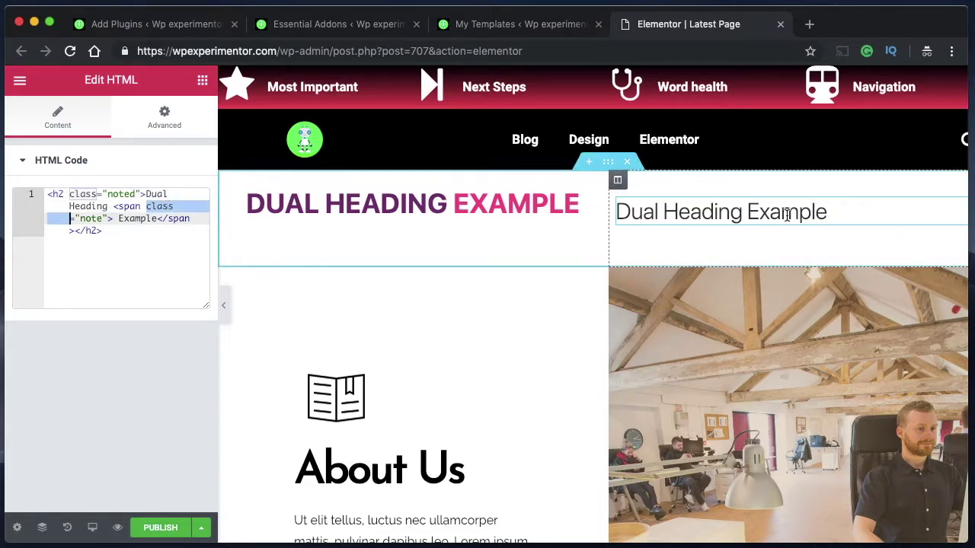
double_click(133, 219)
double_click(91, 219)
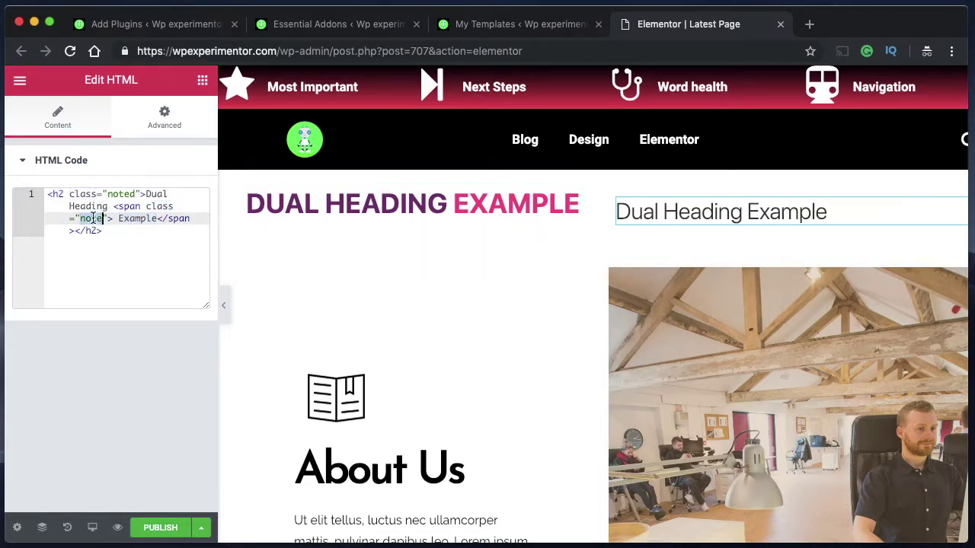
Open the empty custom CSS editor of the HTML widget holding the dual heading code
double_click(121, 194)
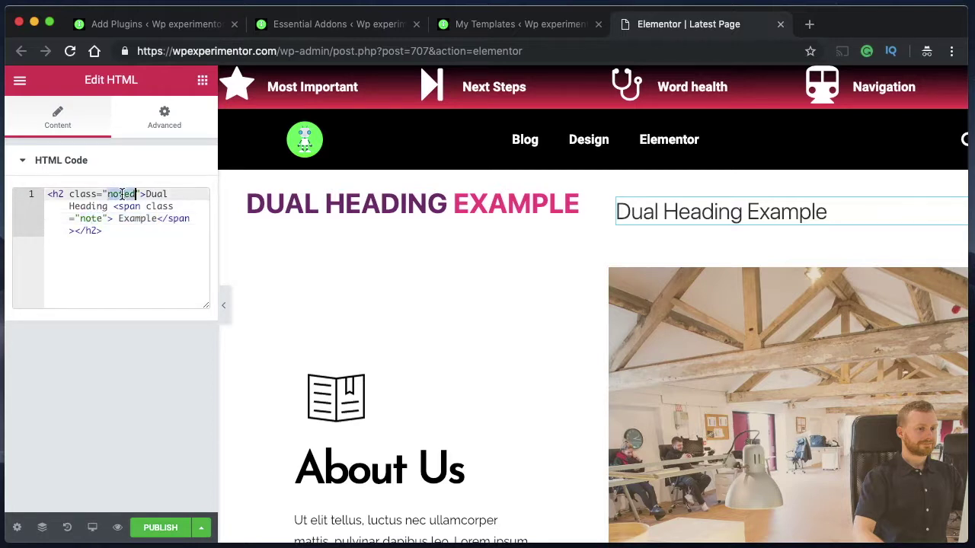
left_click(52, 194)
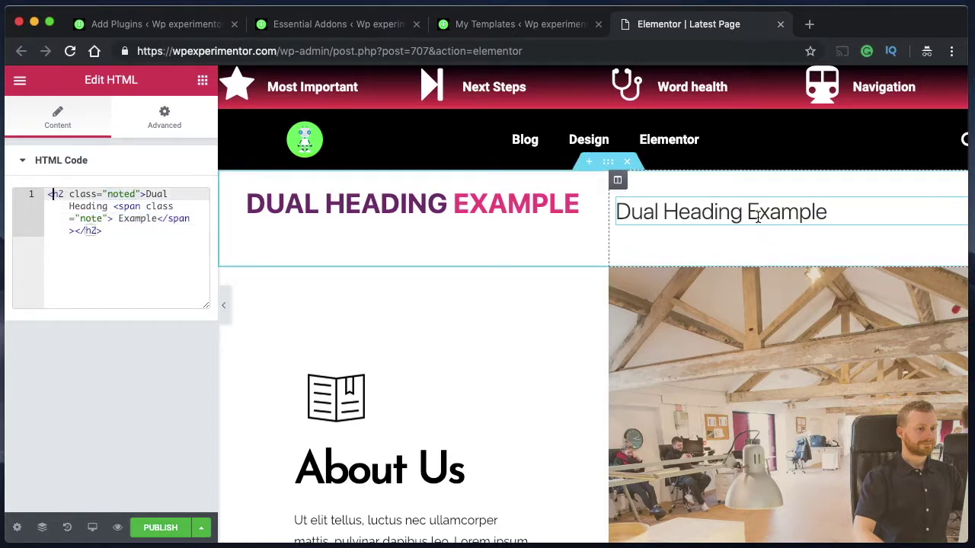
left_click(102, 161)
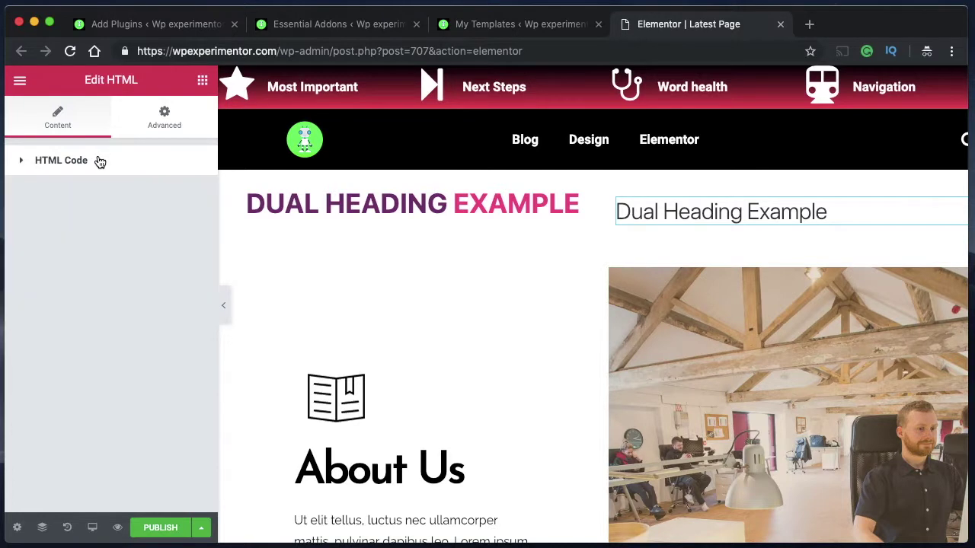
left_click(169, 120)
scroll(91, 335, "down", 3)
left_click(105, 492)
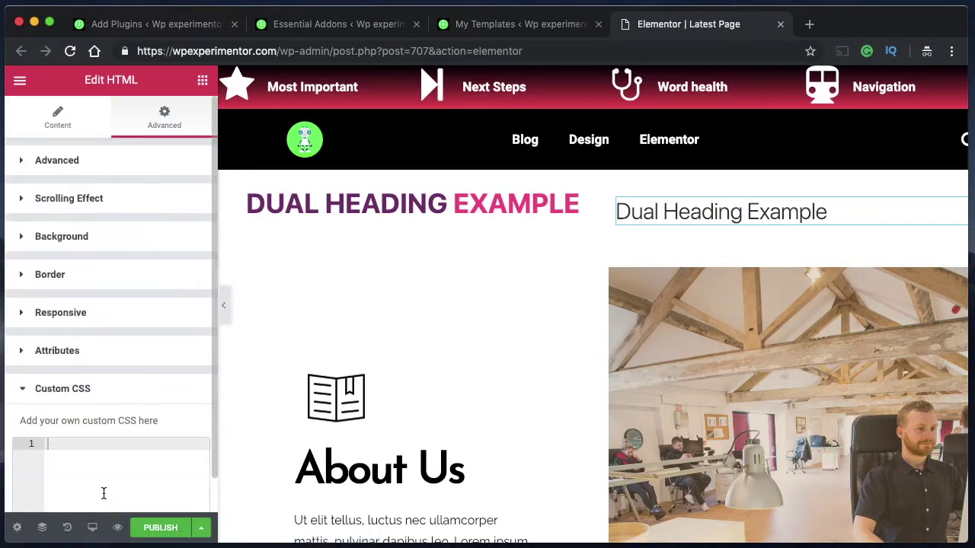
scroll(131, 426, "down", 3)
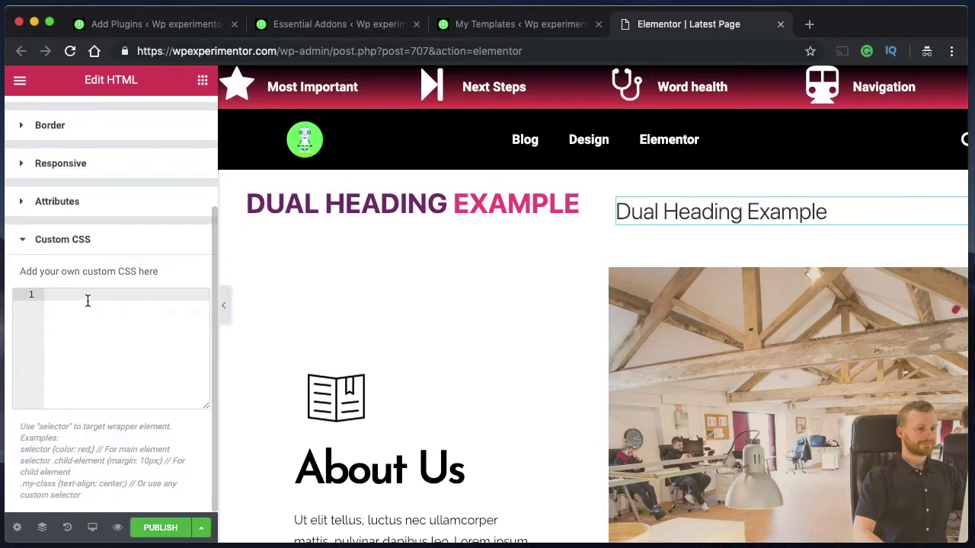
Add two empty rules, .noted and .note, to the HTML widget's custom CSS
type(".noted{")
key("Return")
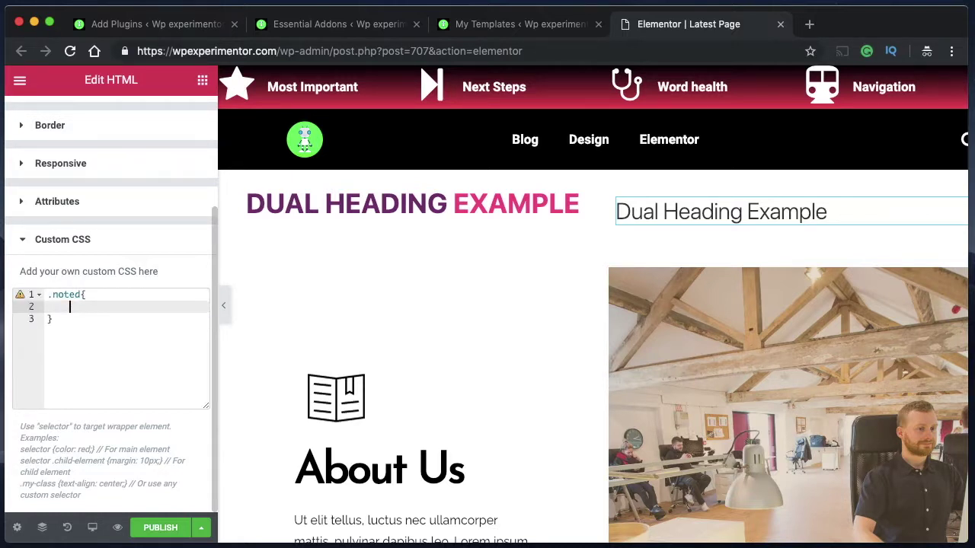
key("Return")
type("}")
key("Return")
key("Return")
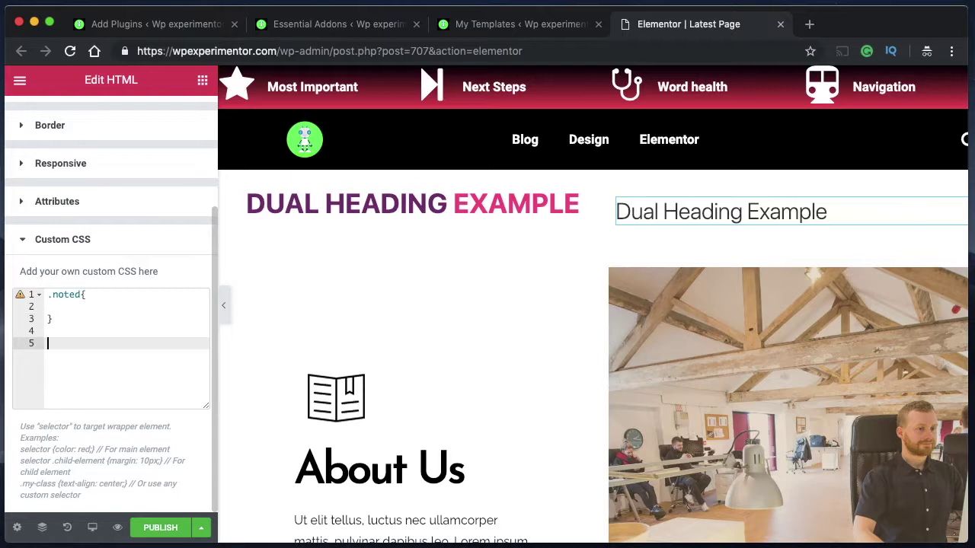
type(".note{")
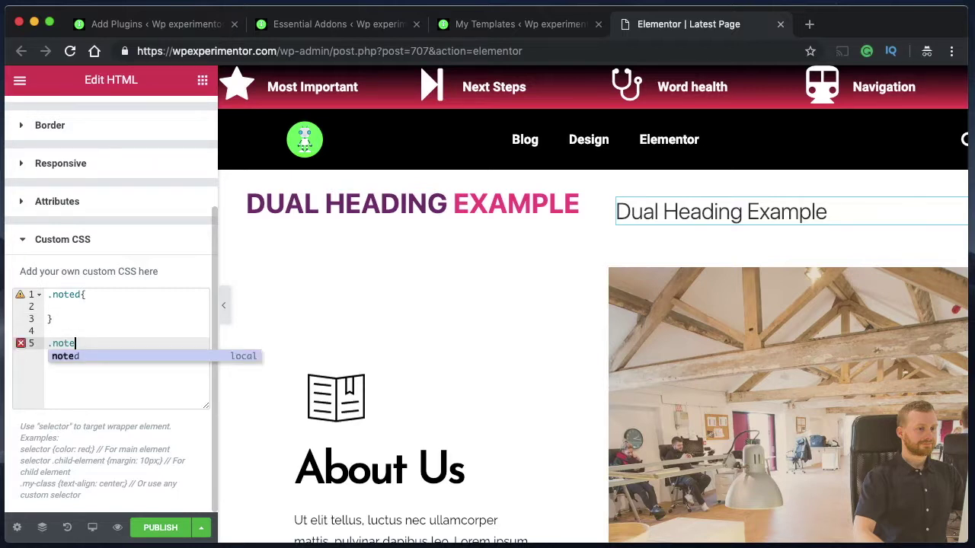
key("Return")
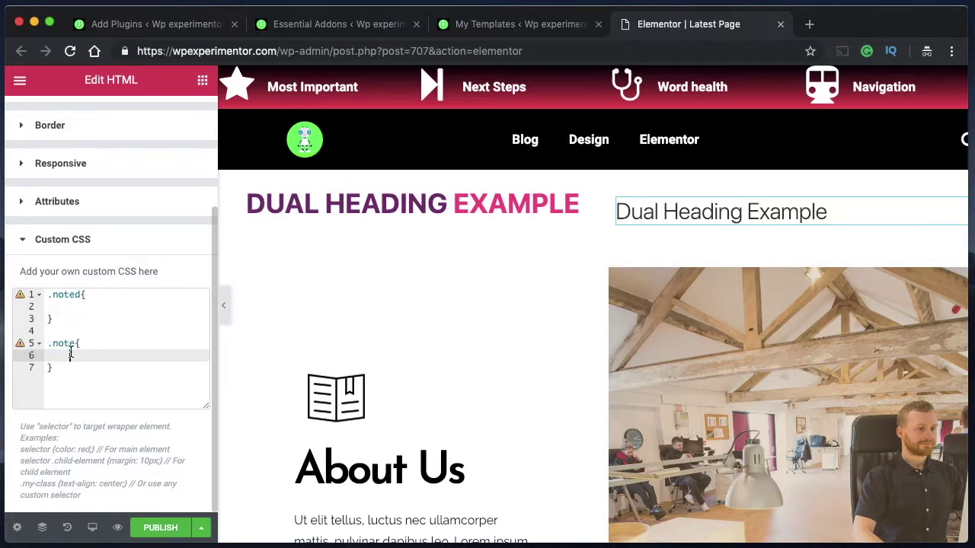
Compare the .noted and .note selectors in the custom CSS with the class names in the widget's HTML code
left_click(65, 344)
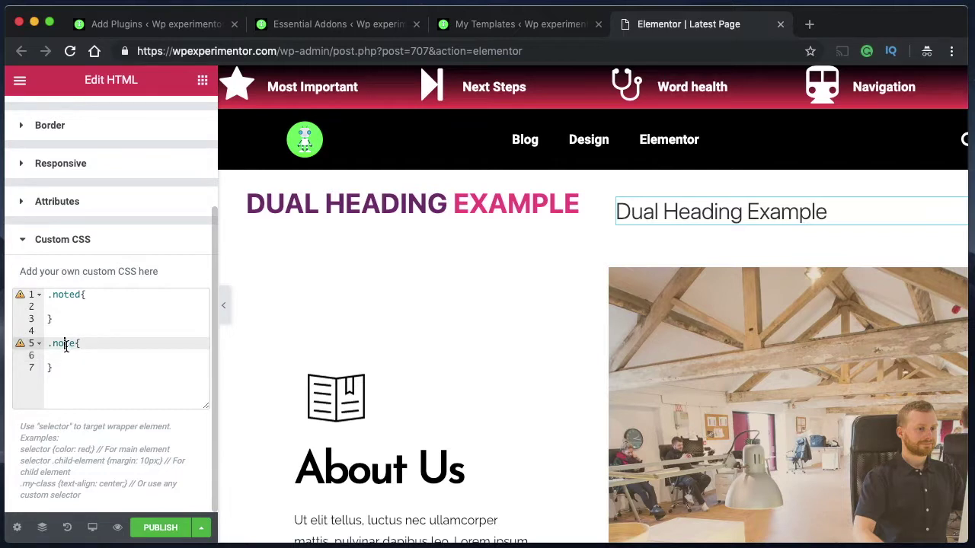
double_click(66, 344)
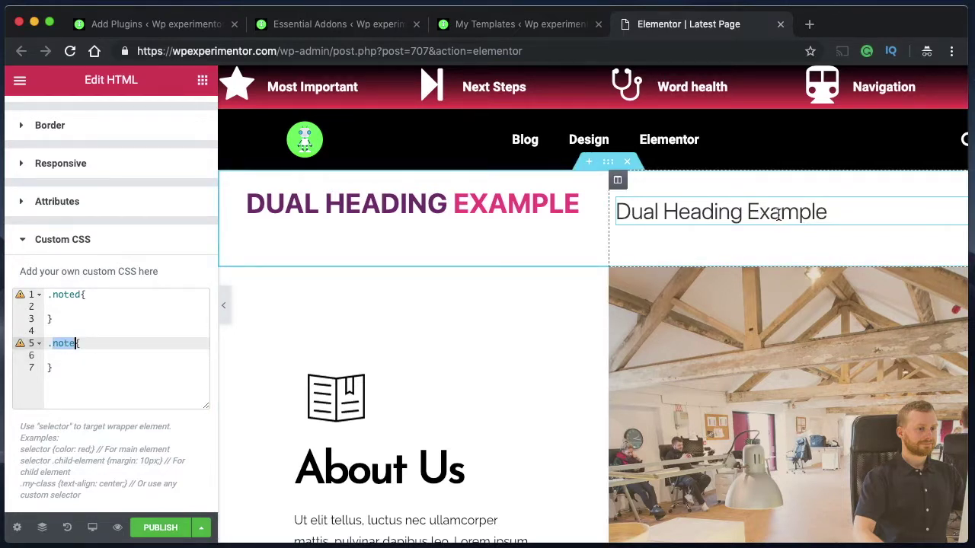
double_click(64, 296)
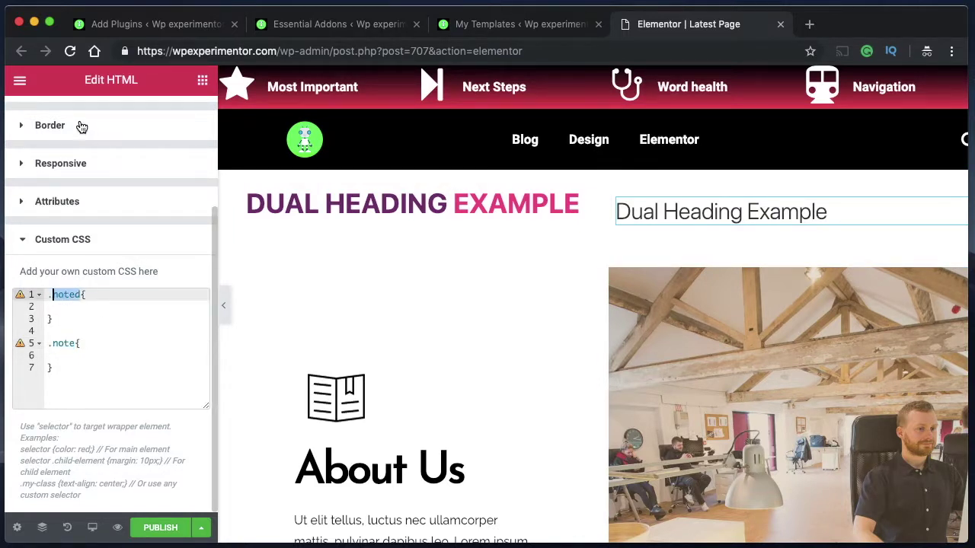
scroll(111, 182, "up", 5)
left_click(53, 122)
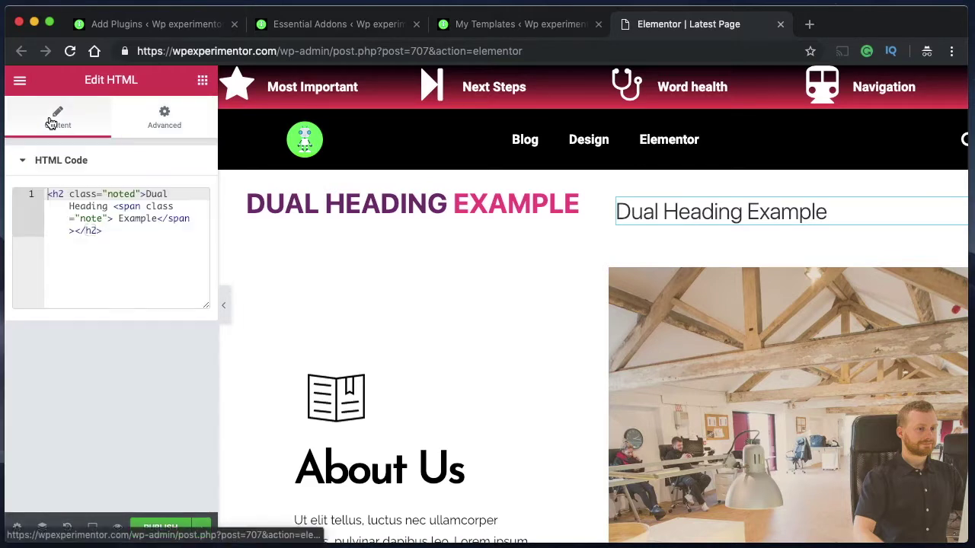
double_click(122, 195)
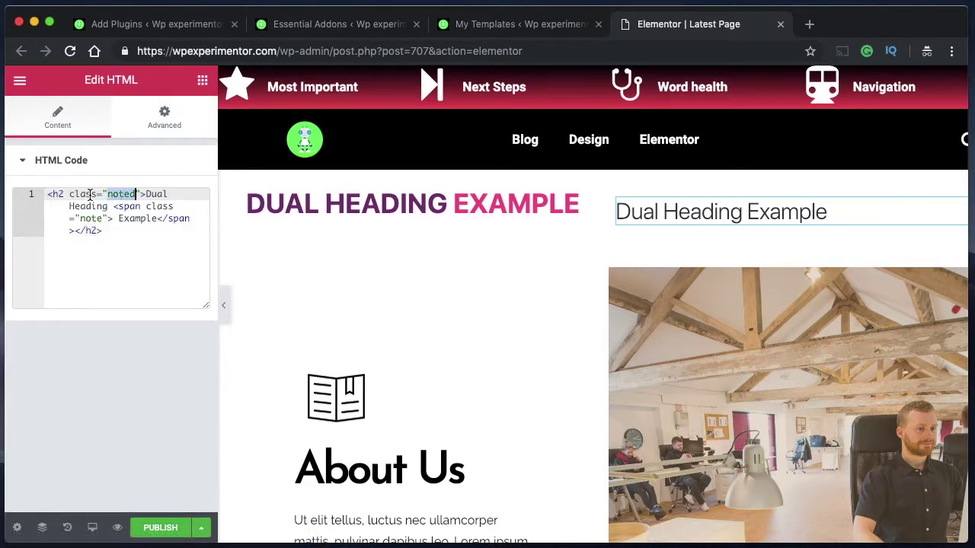
double_click(120, 195)
left_click(166, 122)
scroll(112, 284, "down", 3)
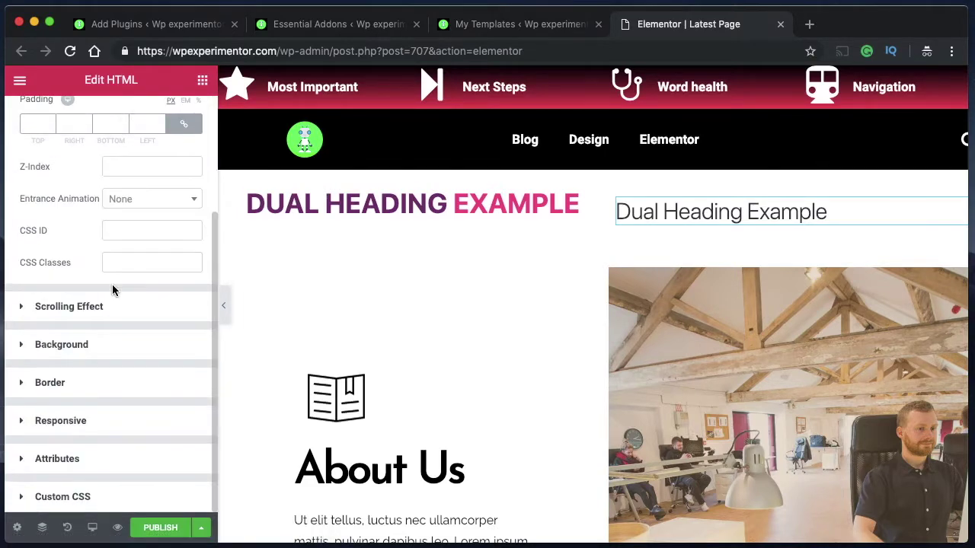
left_click(80, 496)
scroll(159, 432, "down", 3)
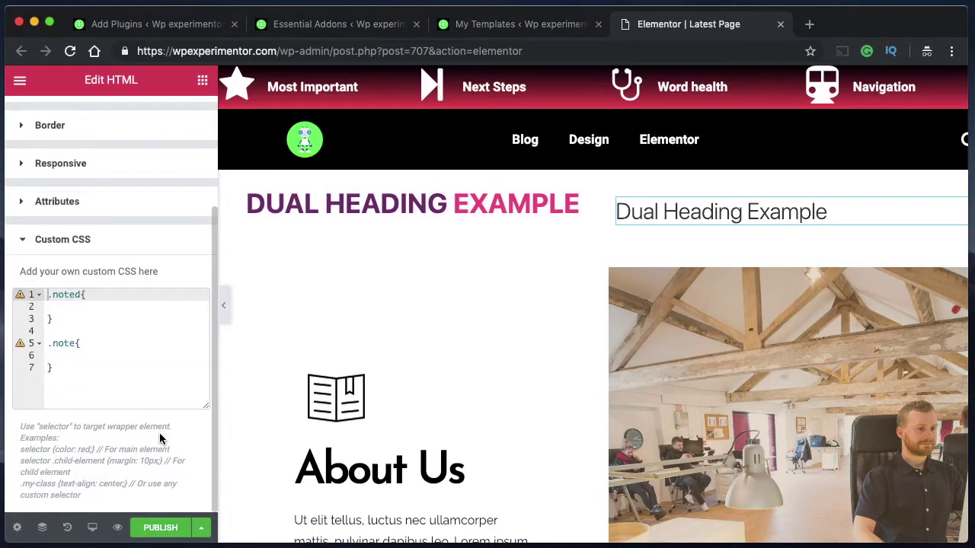
Add a font-family property with the value arial to the .note rule
left_click(70, 355)
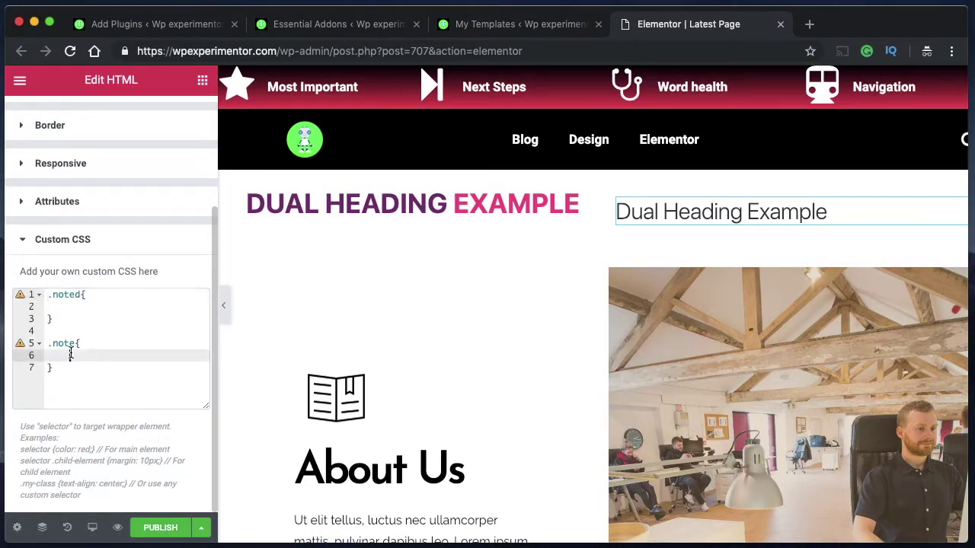
left_click(56, 306)
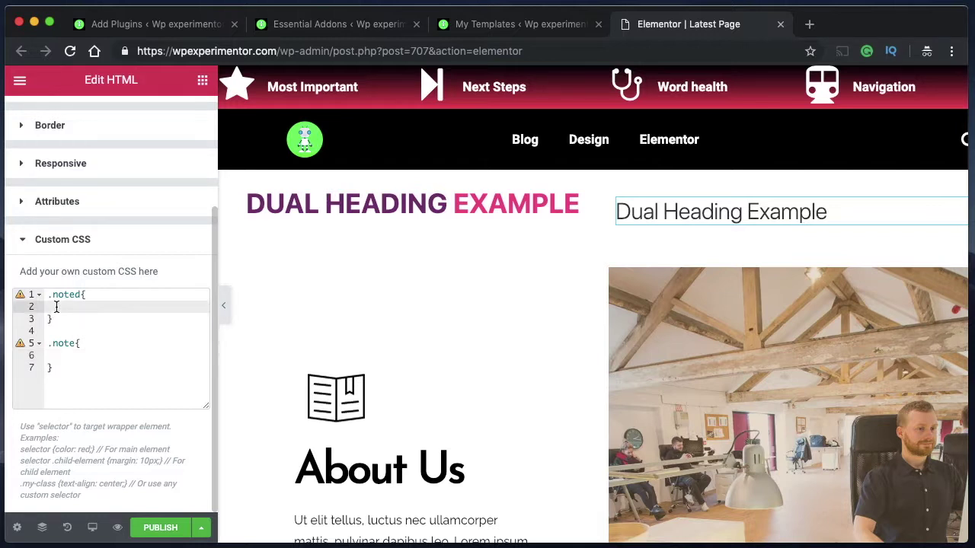
left_click(65, 355)
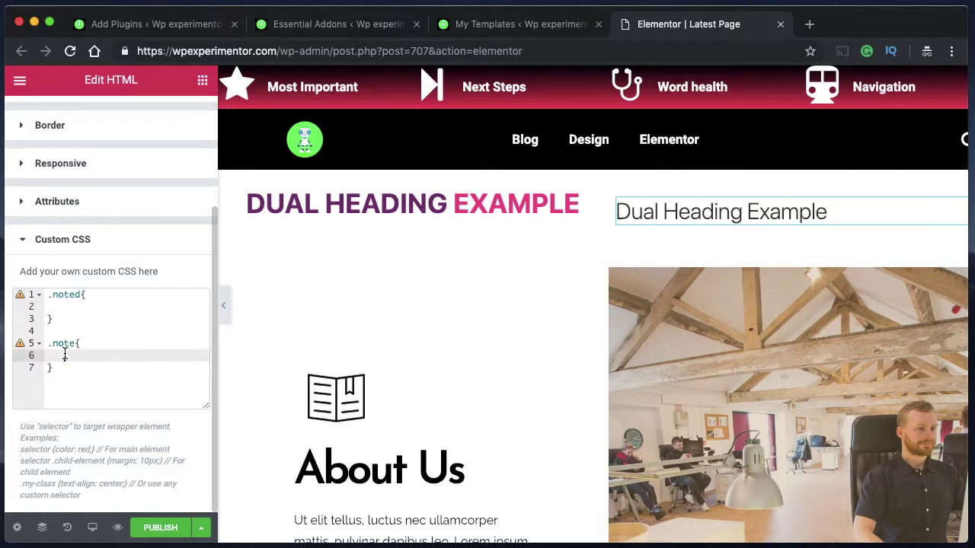
type("font")
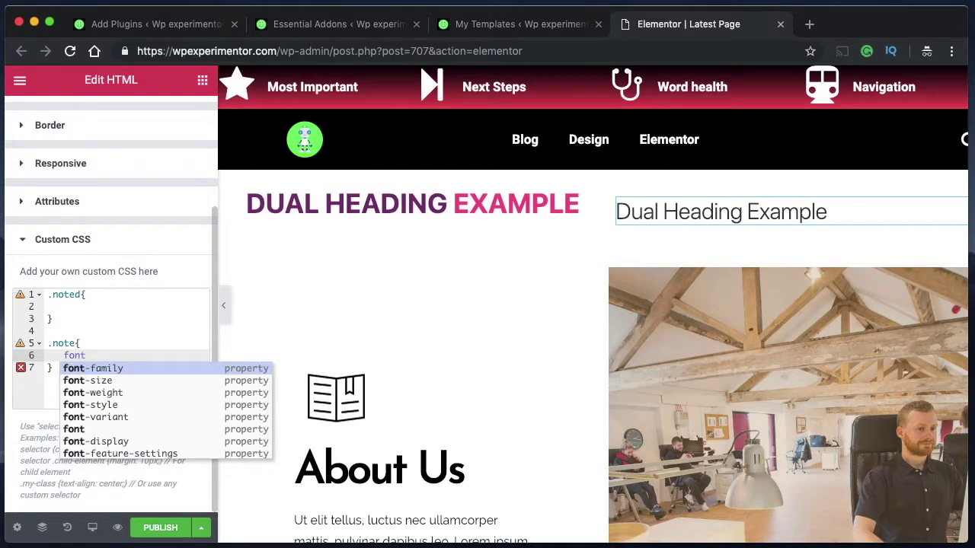
key("Return")
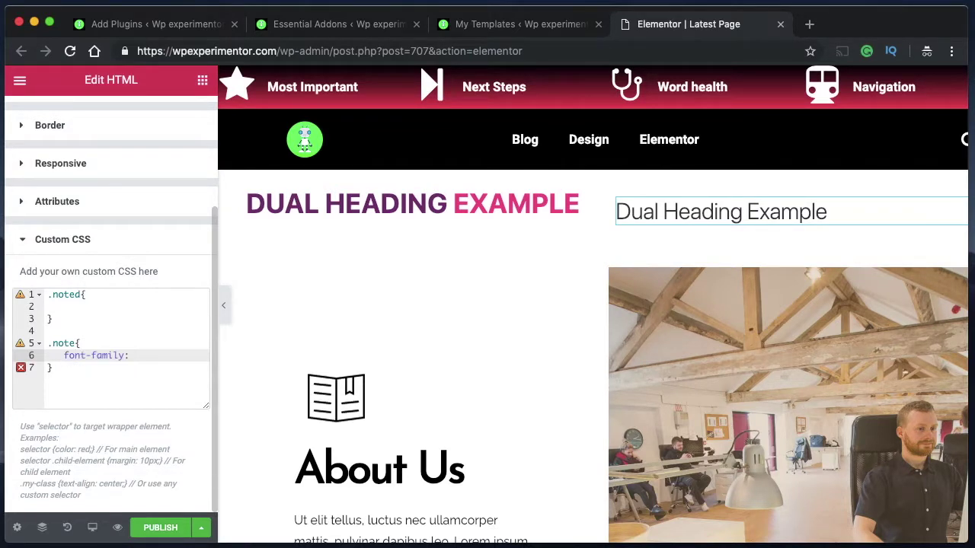
type("arial")
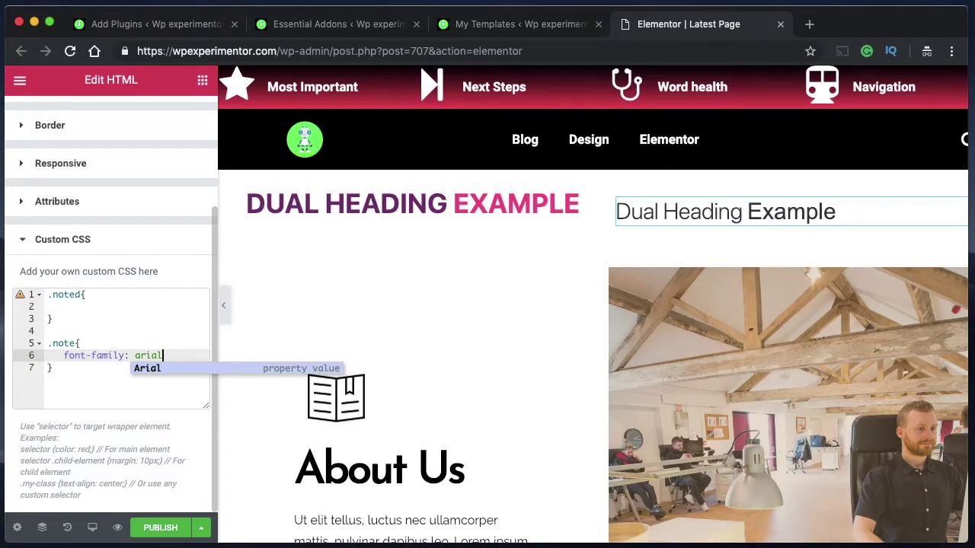
type(";")
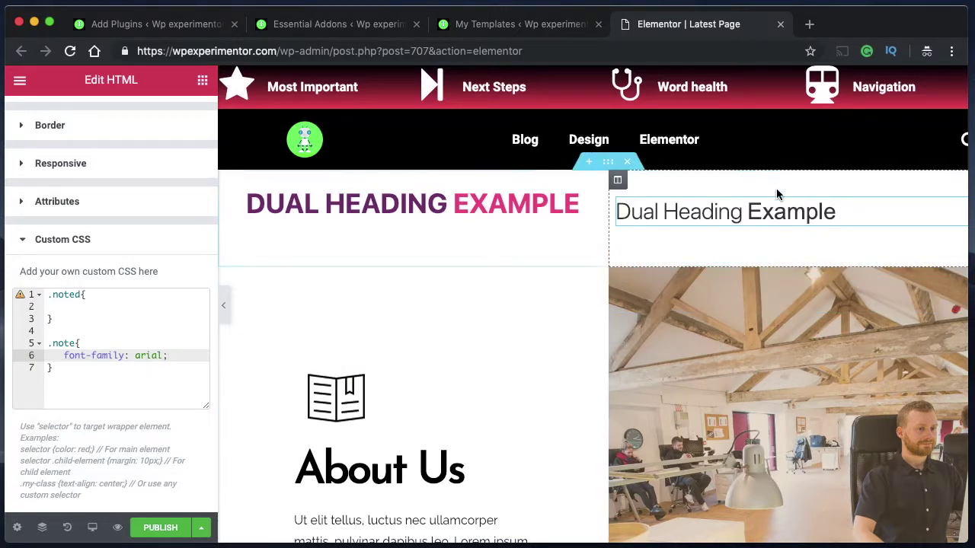
Replace the font-family value in the .note rule with Tahoma
double_click(150, 356)
key("BackSpace")
type("tah")
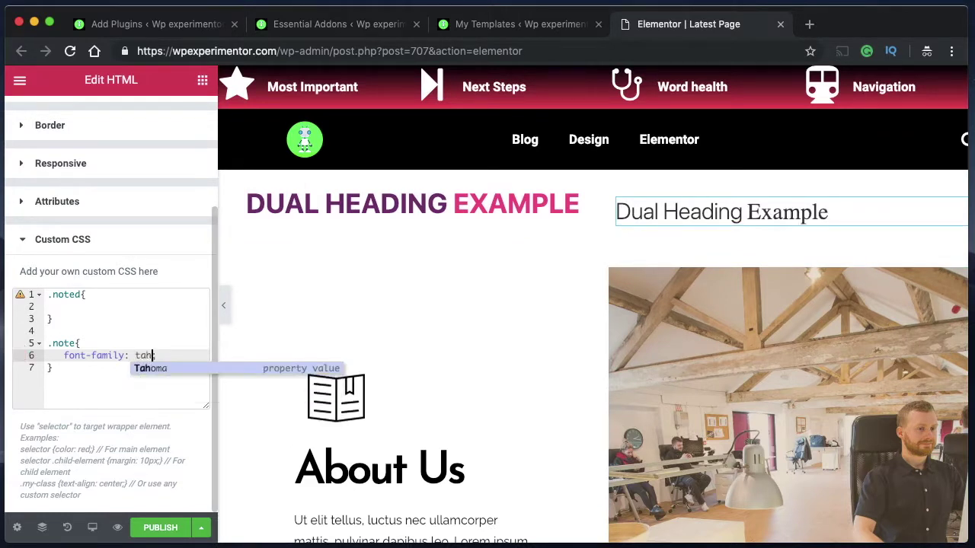
left_click(188, 369)
type(";")
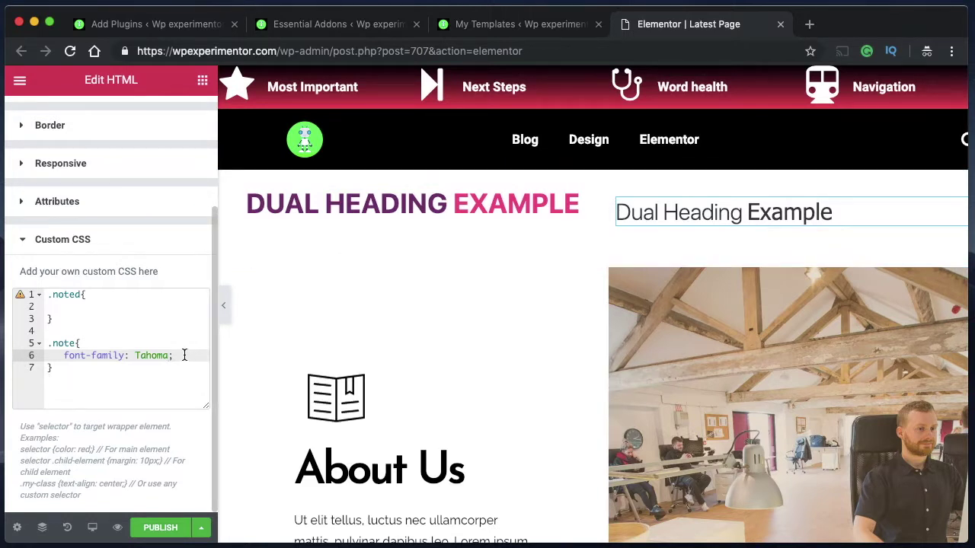
Add a font-size of 50px to the .note rule on a new line below the font family
key("Return")
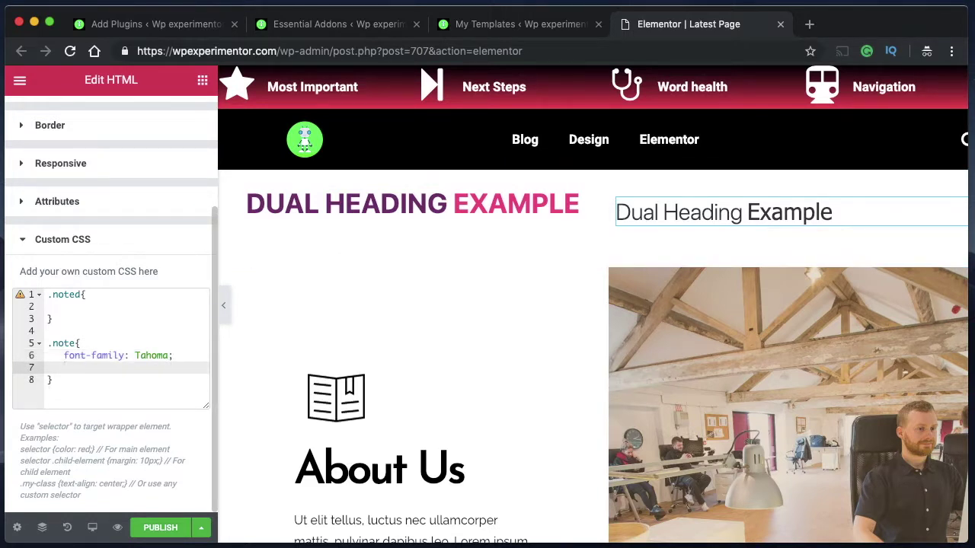
type("fon")
key("Down")
key("Return")
type("50px;")
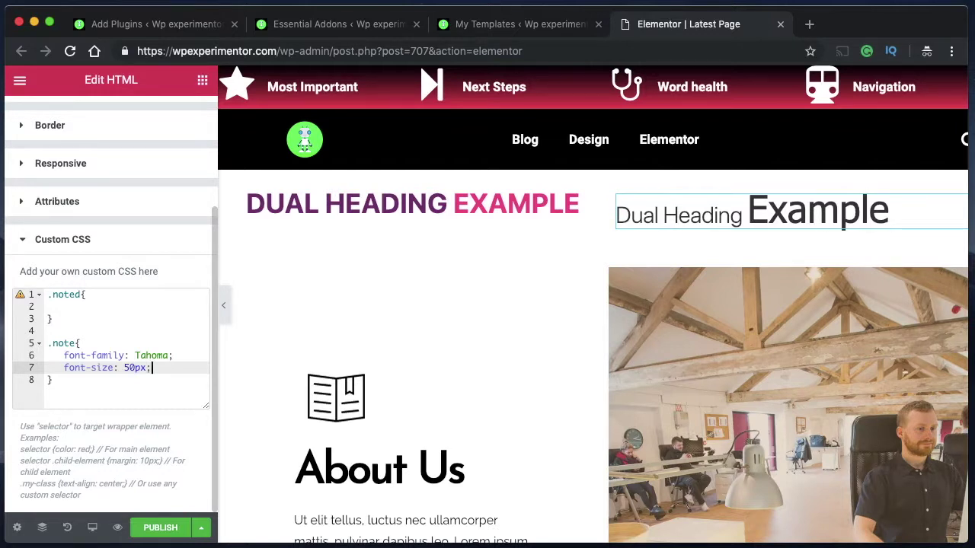
Reduce the font size in the .note rule to 40px and finally to 30px
key("BackSpace")
type("4")
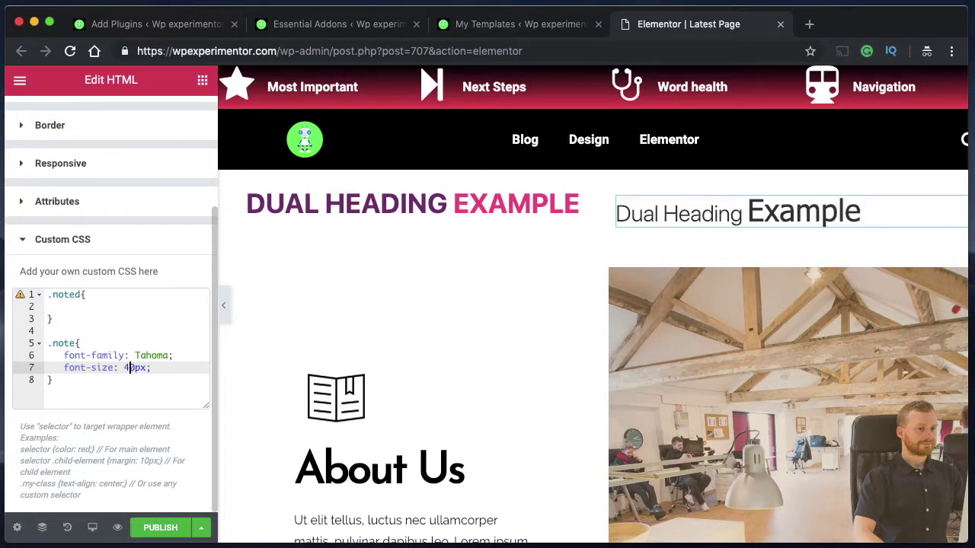
key("BackSpace")
type("3")
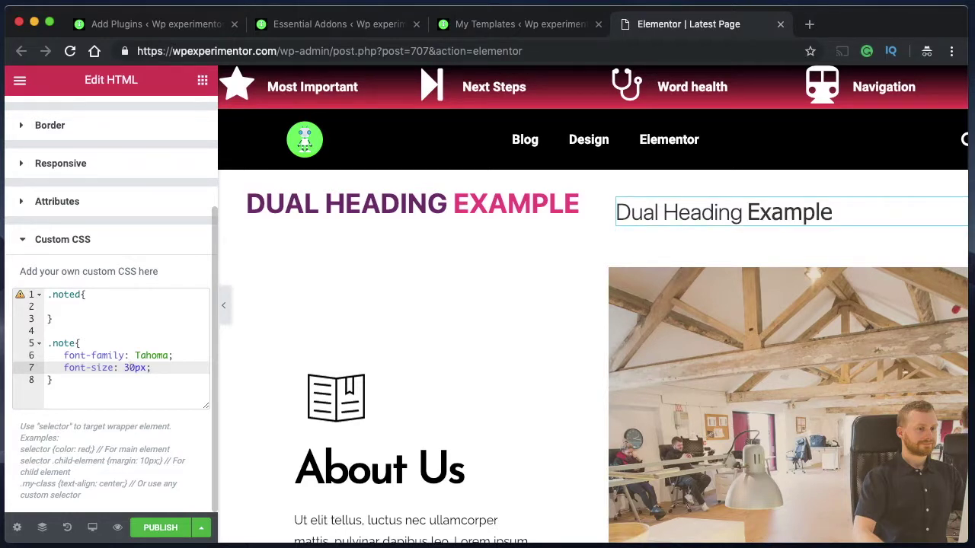
key("Right")
key("Right")
key("Right")
key("Right")
double_click(122, 356)
left_click(121, 356)
triple_click(122, 356)
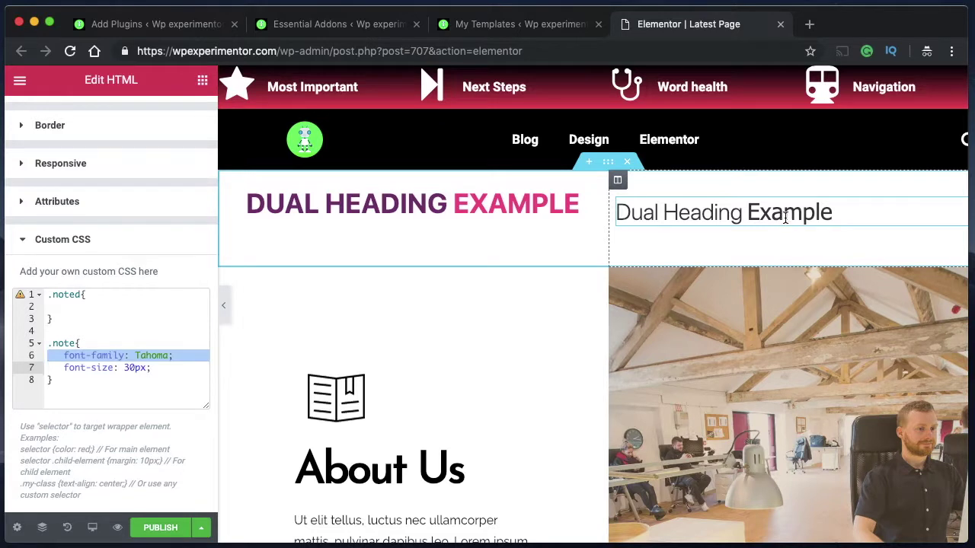
left_click(180, 368)
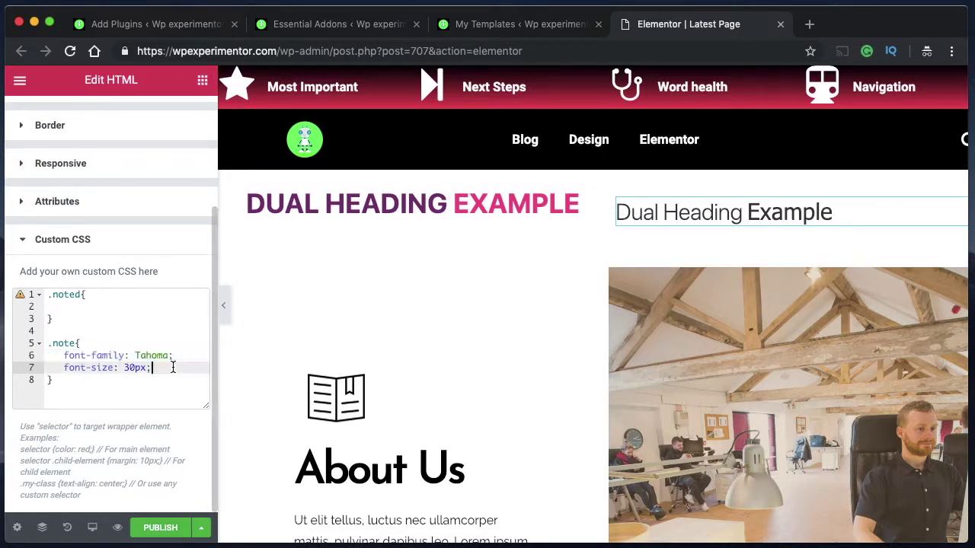
triple_click(121, 355)
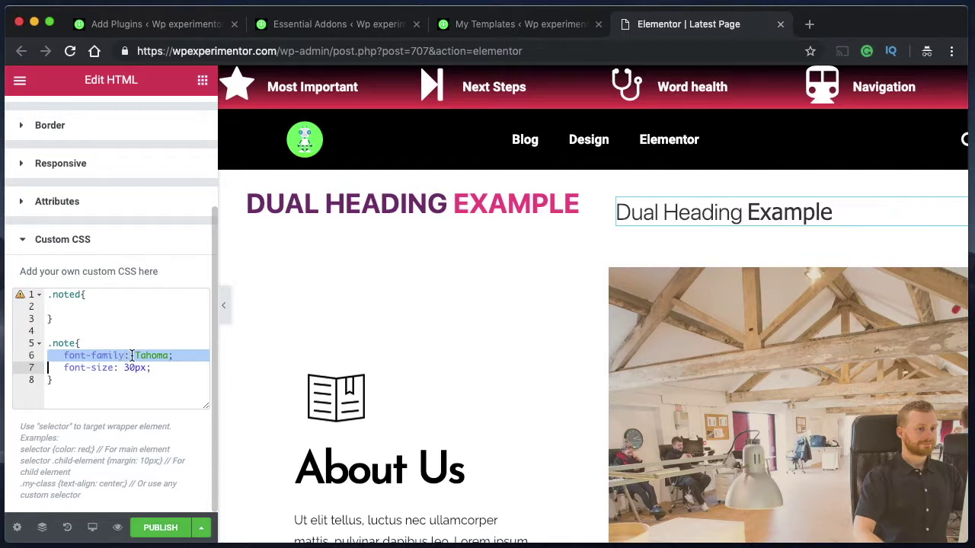
Add a color property with the value blue to the .note rule on a new line below the font size
left_click(159, 369)
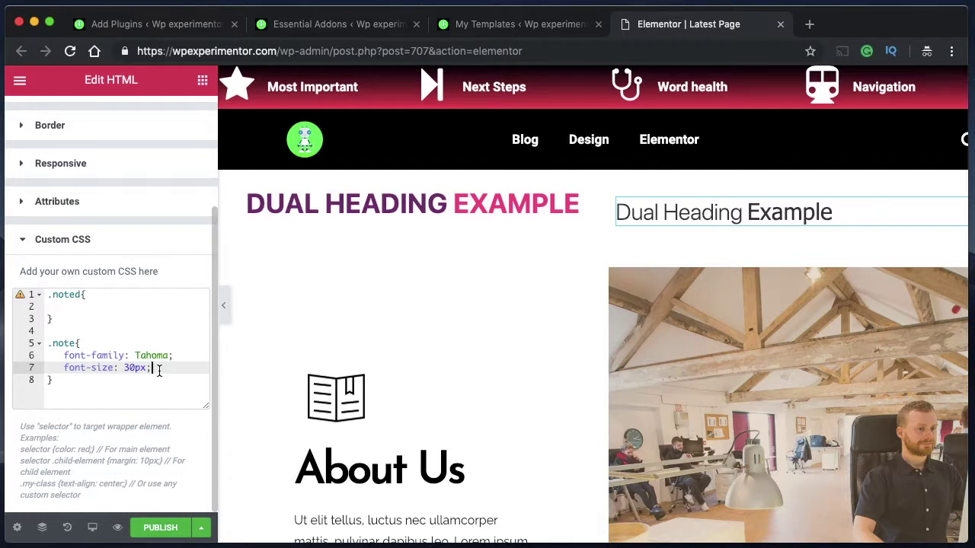
key("Return")
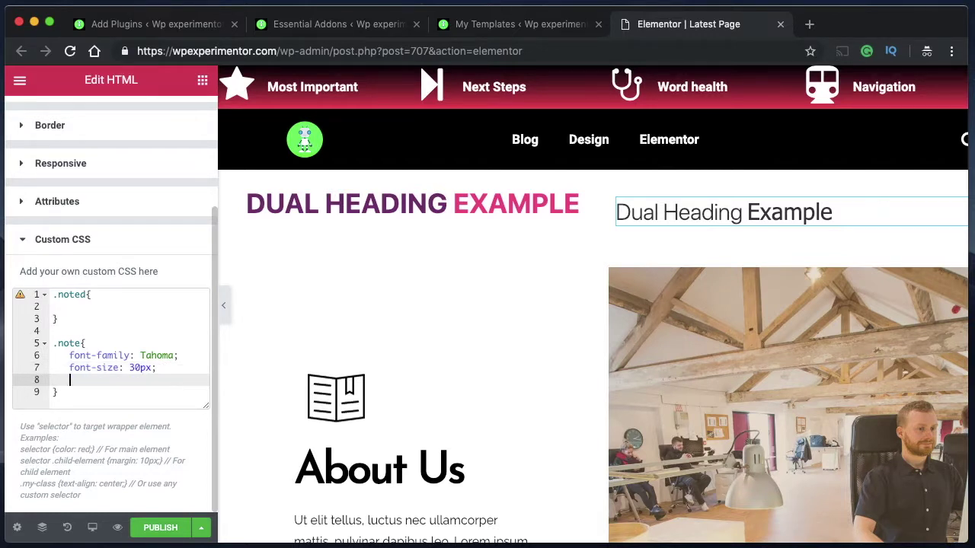
type("color")
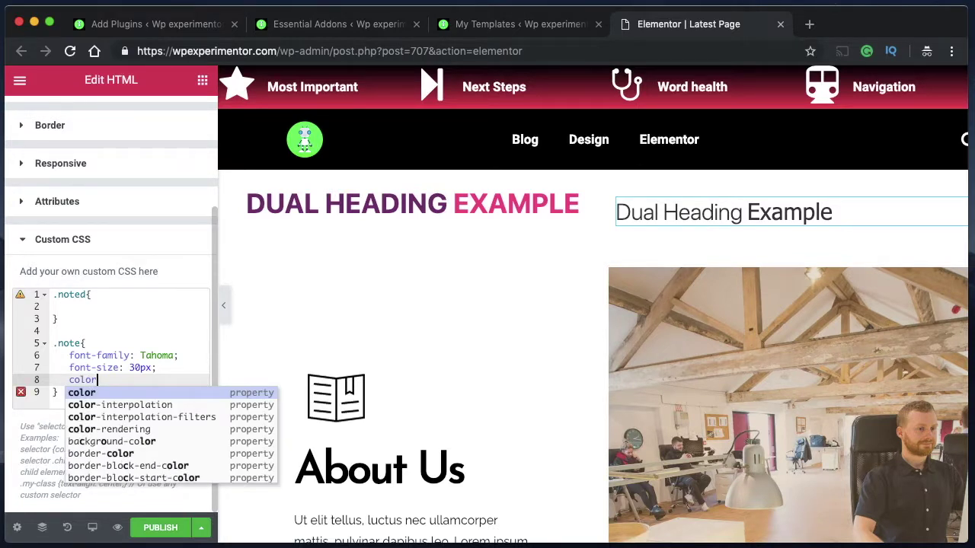
type(":")
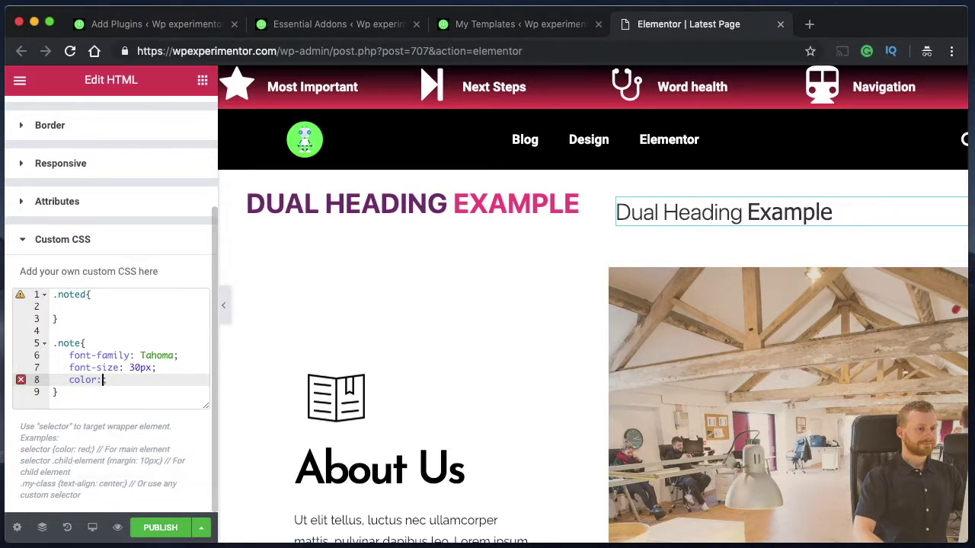
type("blue;")
Add a background-color of pink to the .note rule on a new line below the text color
key("Return")
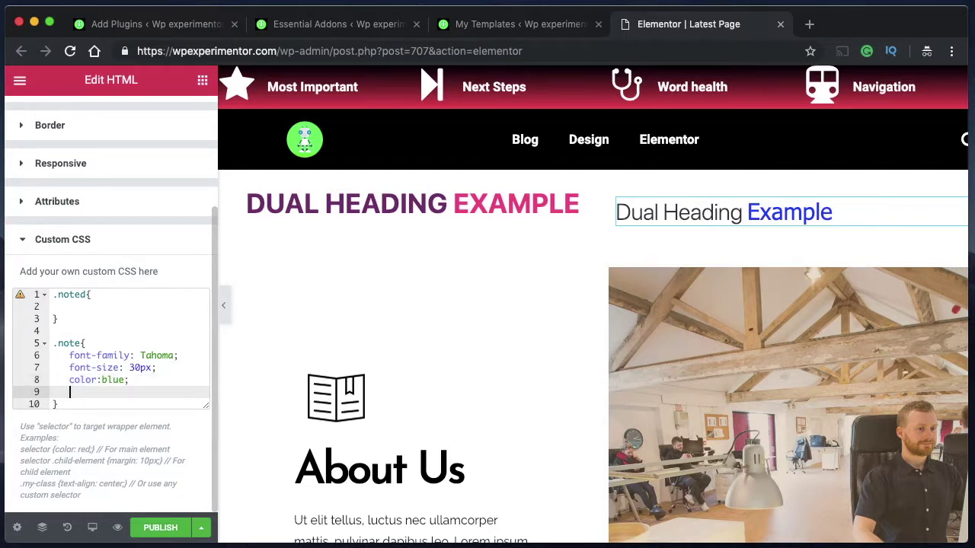
type("ba")
key("Down")
key("Return")
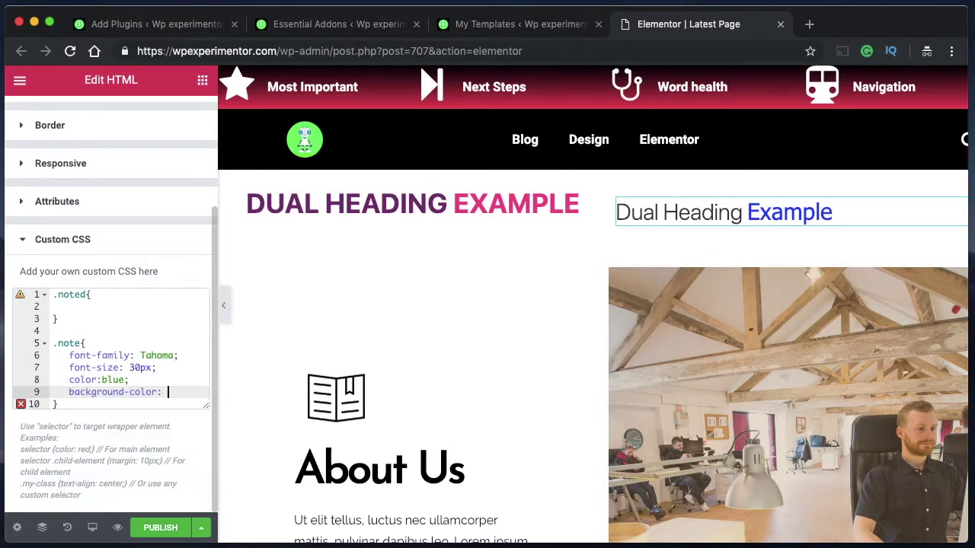
type("pink;")
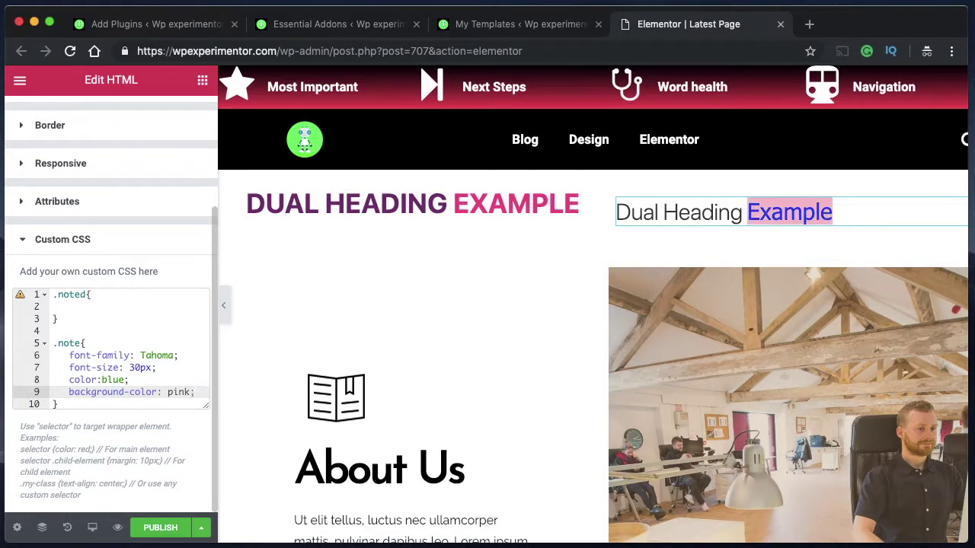
Add a font-size of 50px inside the empty .noted rule
double_click(61, 343)
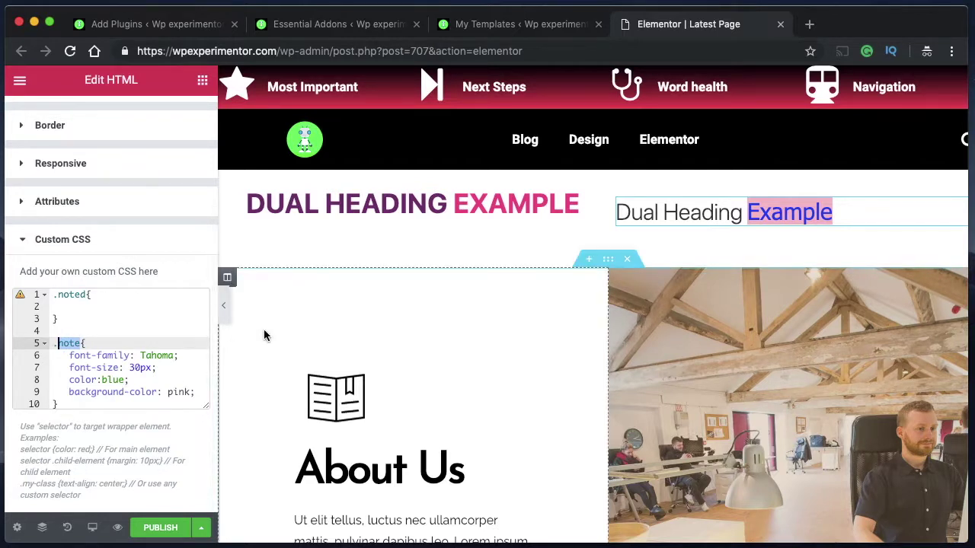
left_click(75, 307)
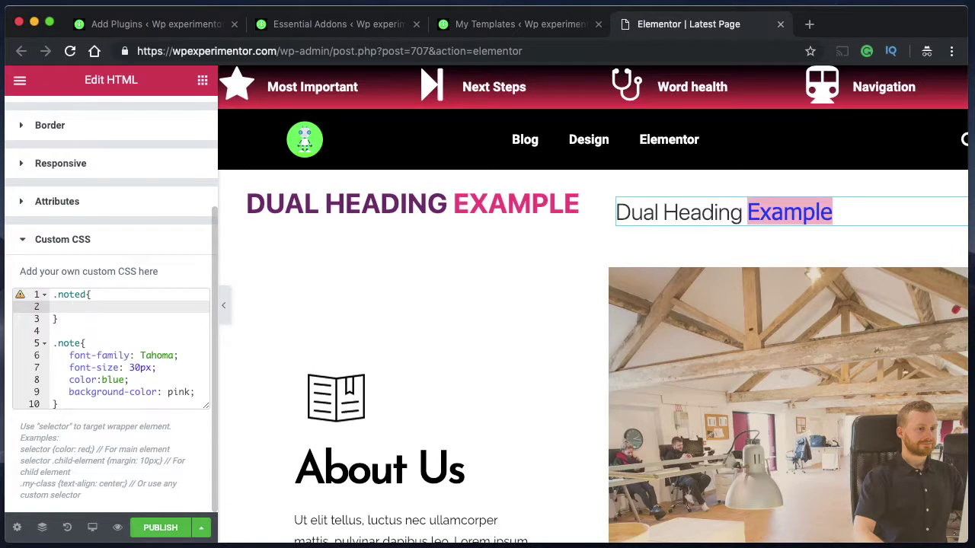
type("font")
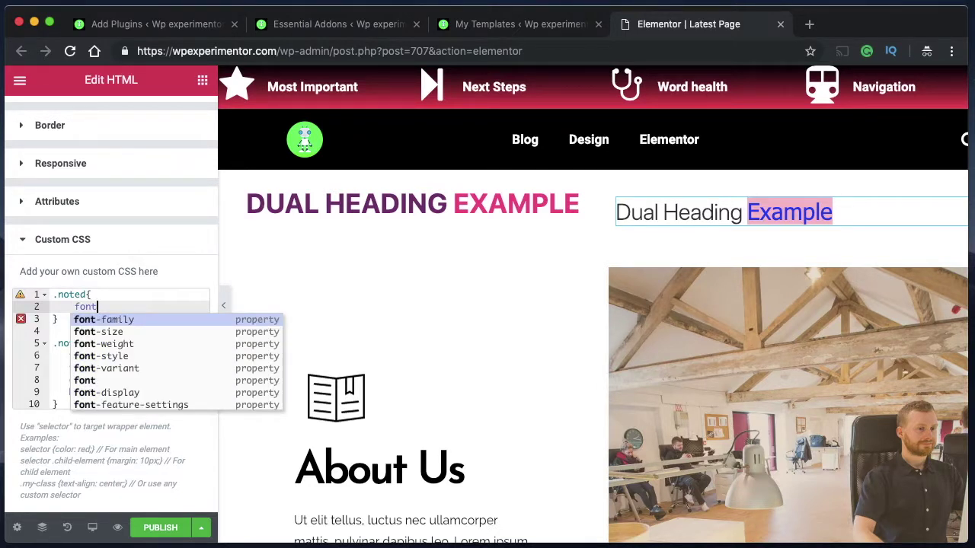
key("Down")
key("Return")
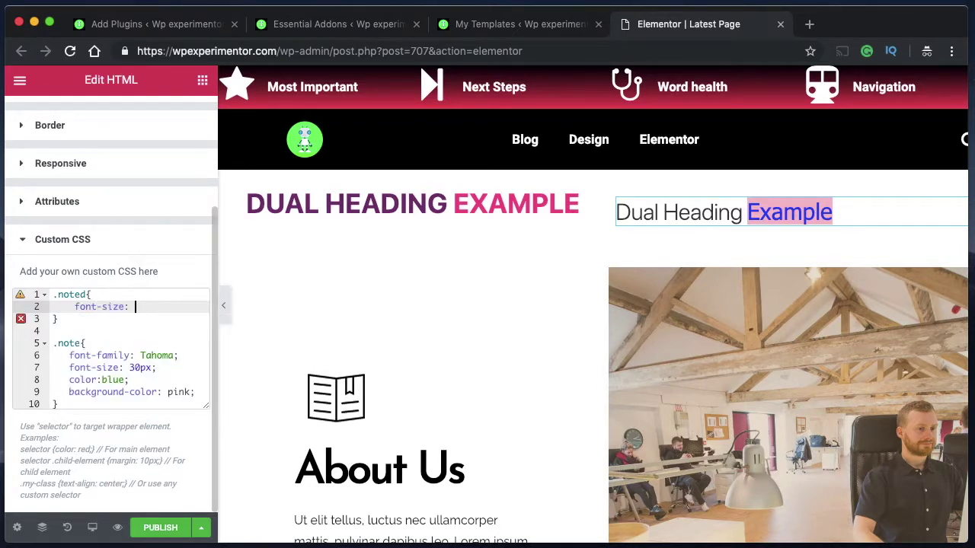
type("50px")
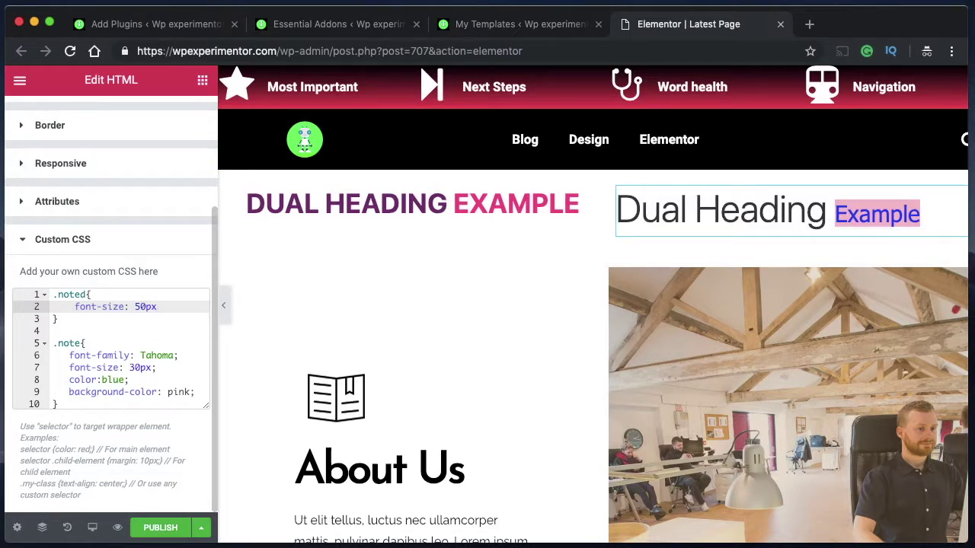
type(";")
Add a color property with the value red to the .noted rule on a new line below the font size
key("Return")
type("color")
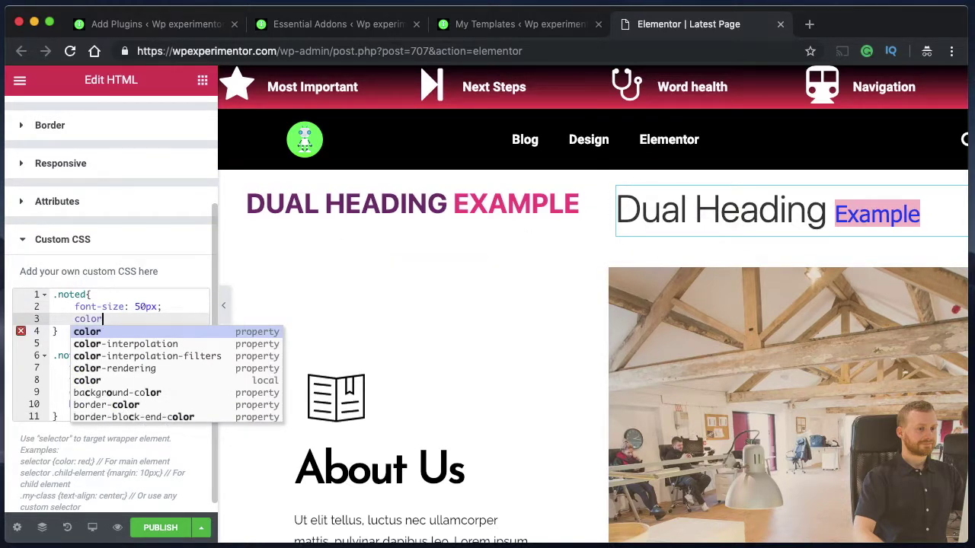
type(":")
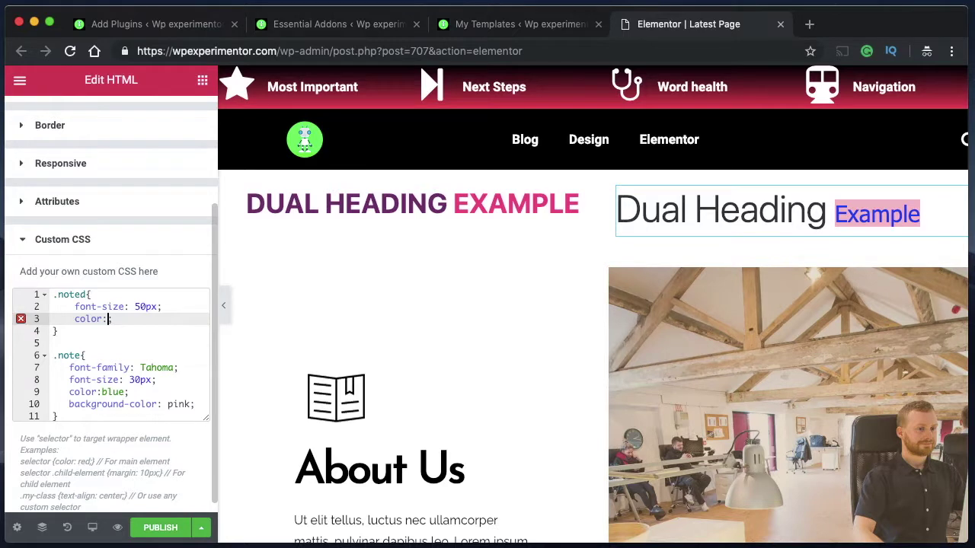
type("red")
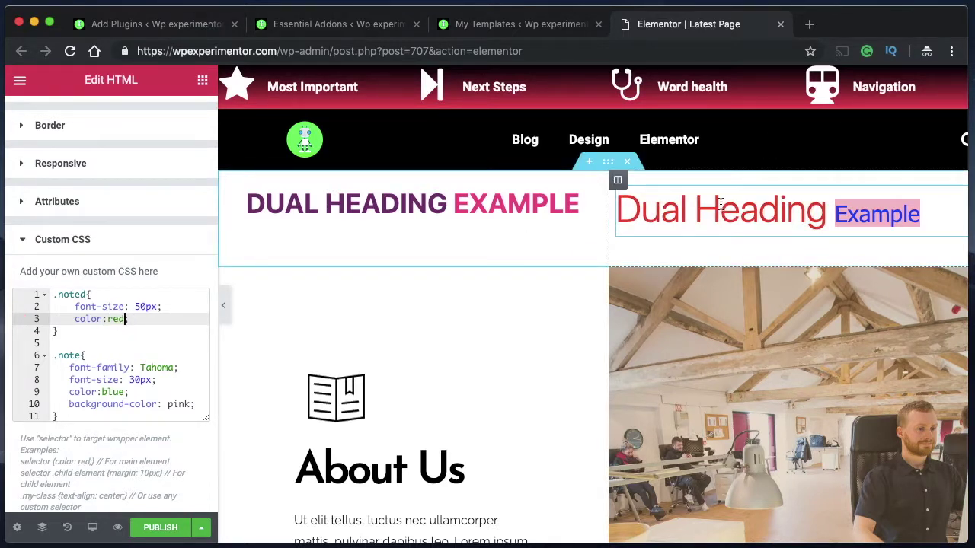
type(";")
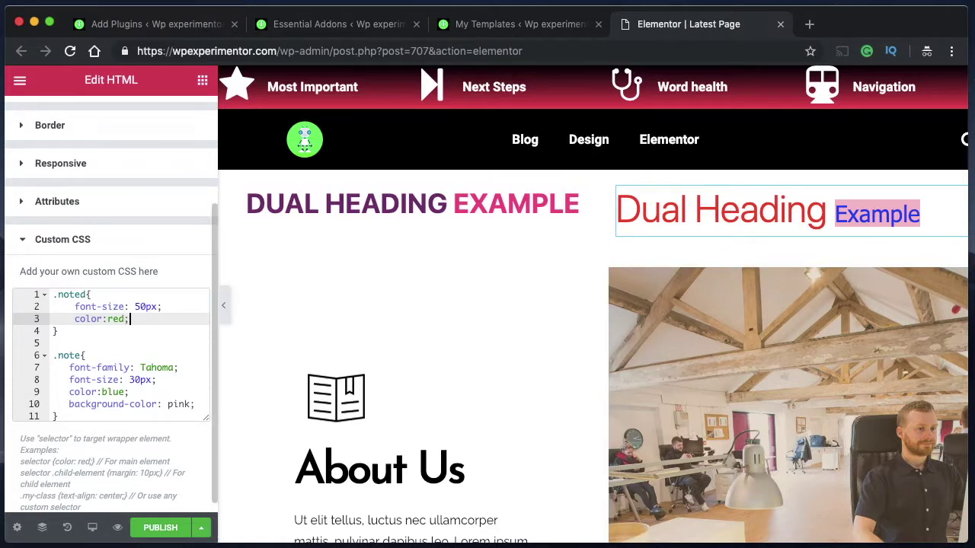
Add a font-family of Times New Roman to the .noted rule on a new line below the color
key("Return")
type("fon")
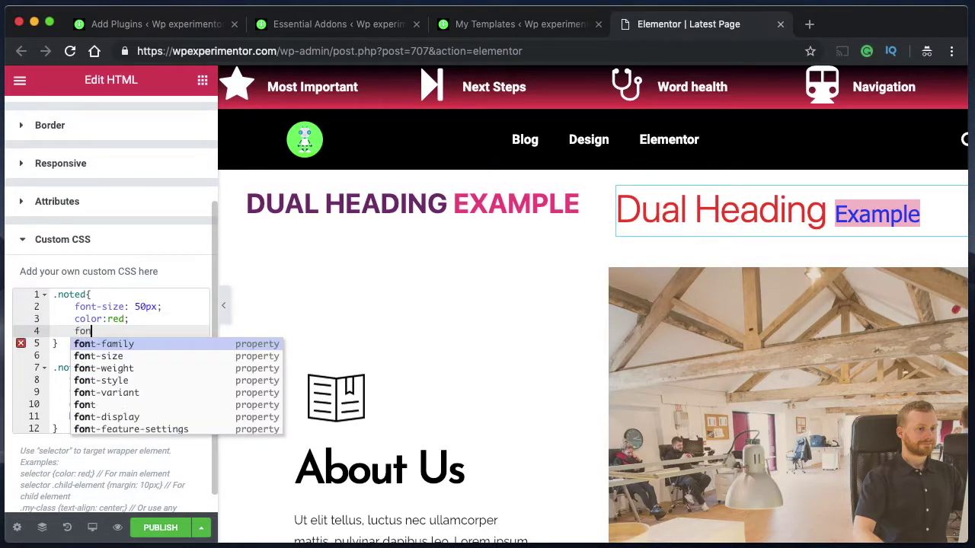
type("t-family: ti")
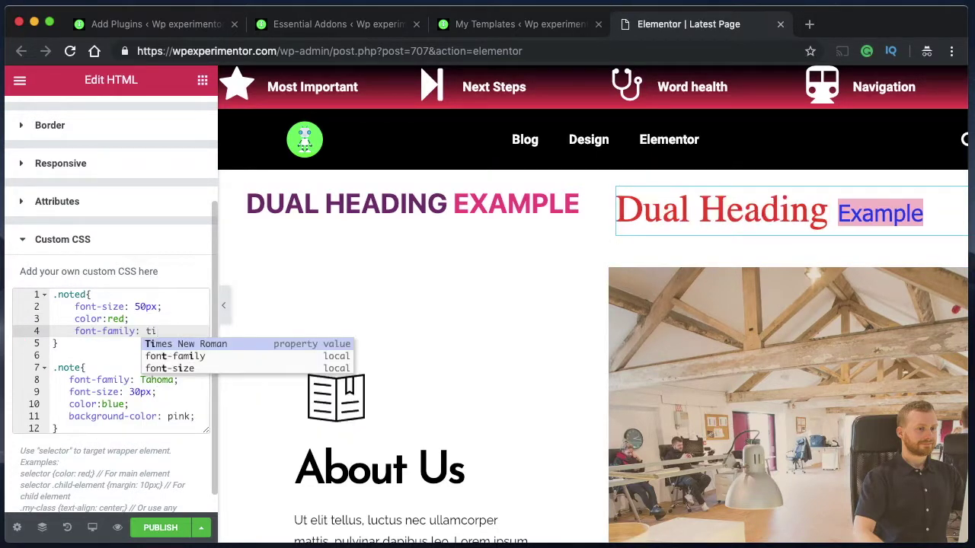
key("Return")
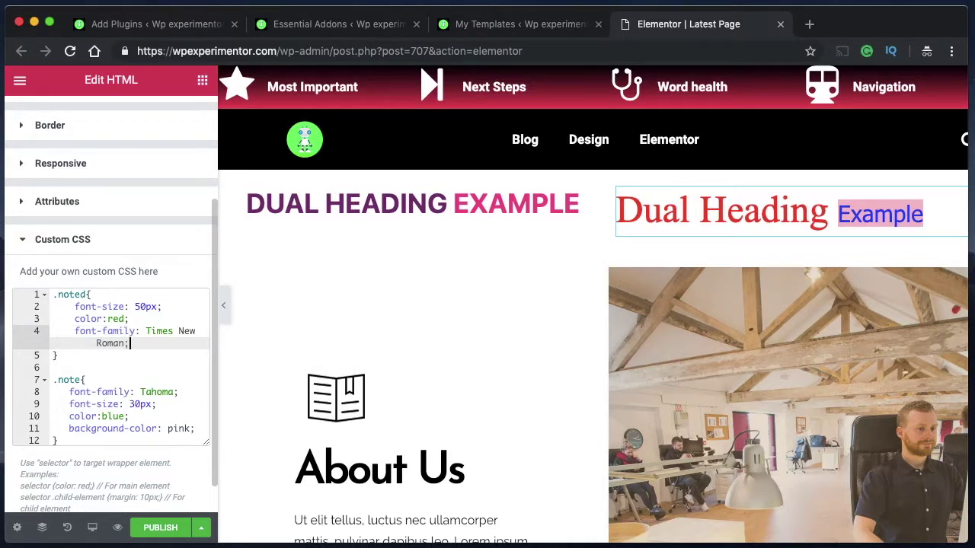
Delete the whole font-size line from the .note rule
double_click(156, 306)
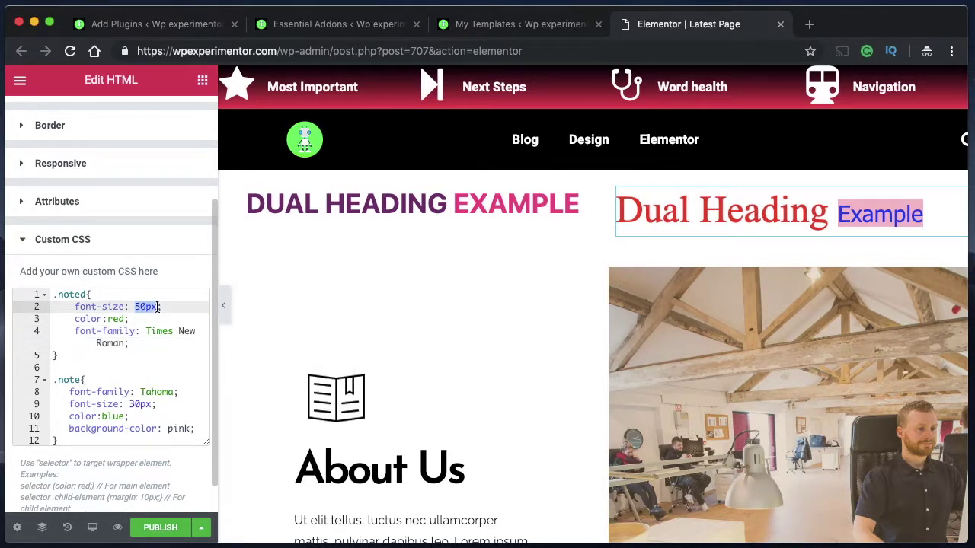
triple_click(166, 403)
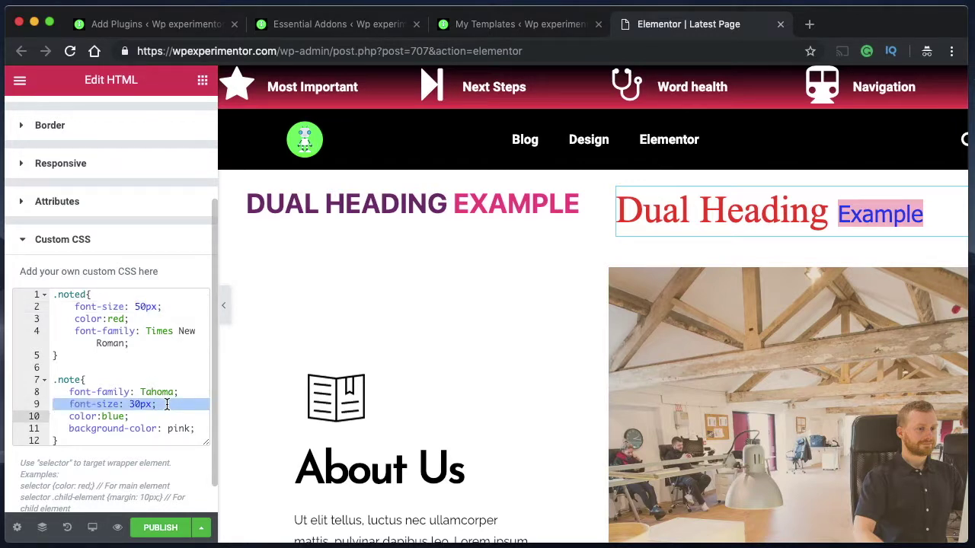
key("BackSpace")
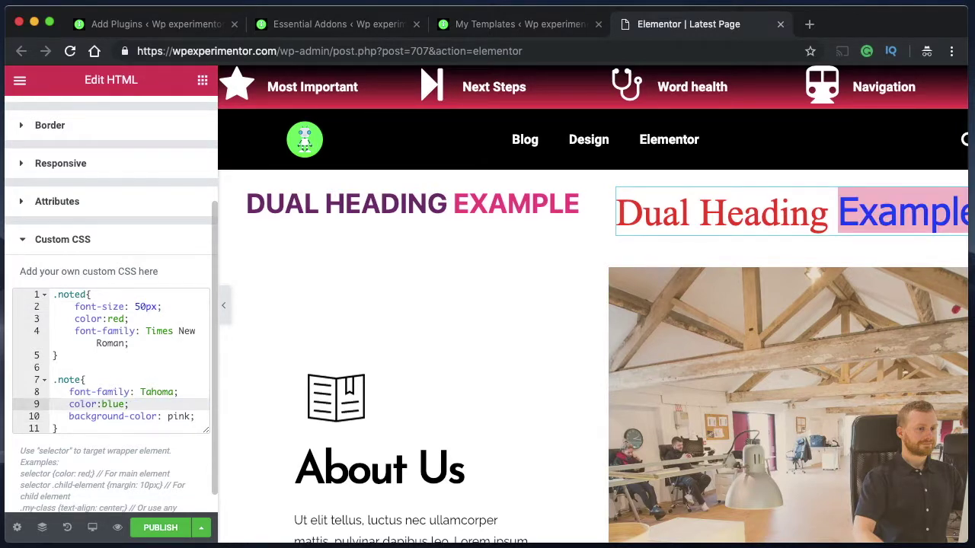
Preview the page at full width to examine both parts of the HTML headline, and return to the widget's custom CSS
left_click(226, 316)
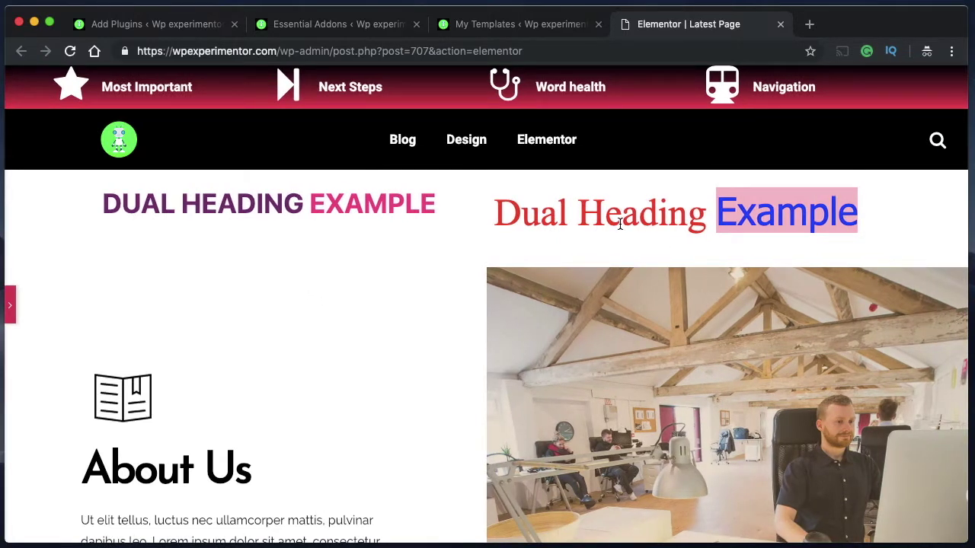
triple_click(619, 221)
left_click(644, 218)
double_click(644, 219)
triple_click(793, 228)
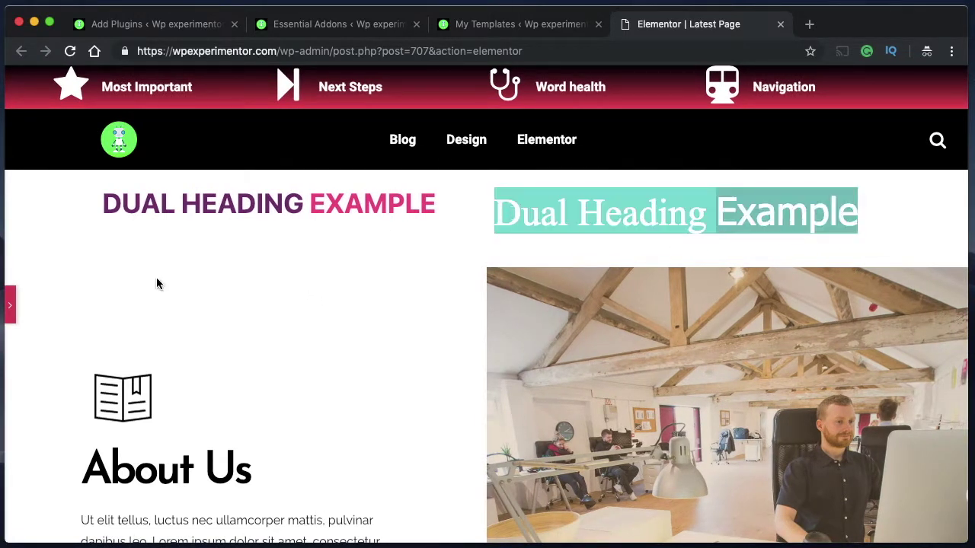
left_click(11, 314)
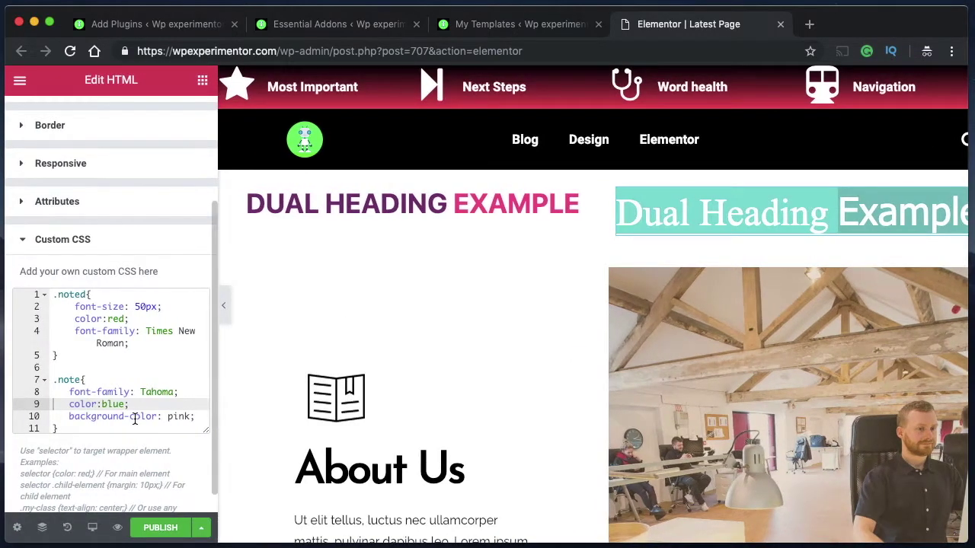
Delete the background-color line from the .note rule, leaving an empty line in its place below the text color
scroll(134, 417, "down", 1)
left_click(197, 392)
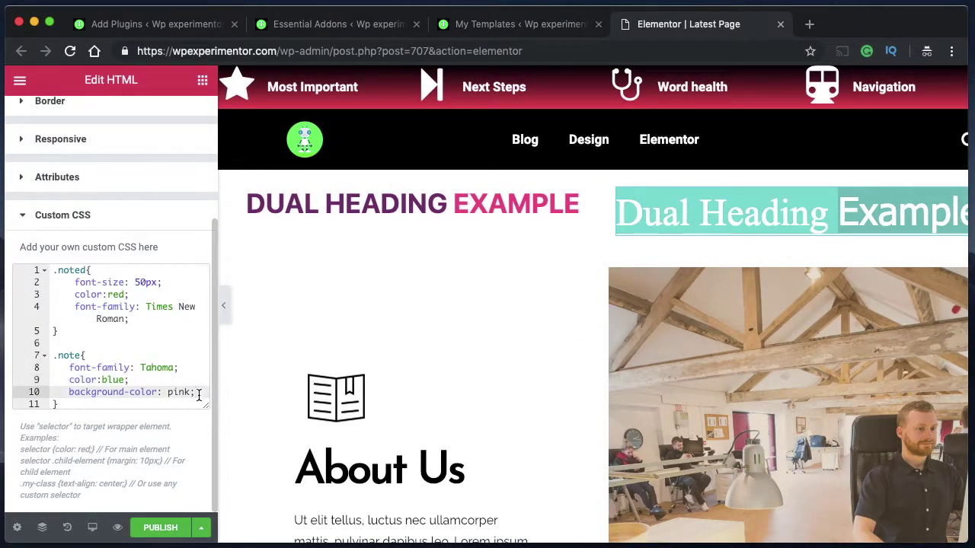
key("Return")
double_click(145, 392)
triple_click(145, 392)
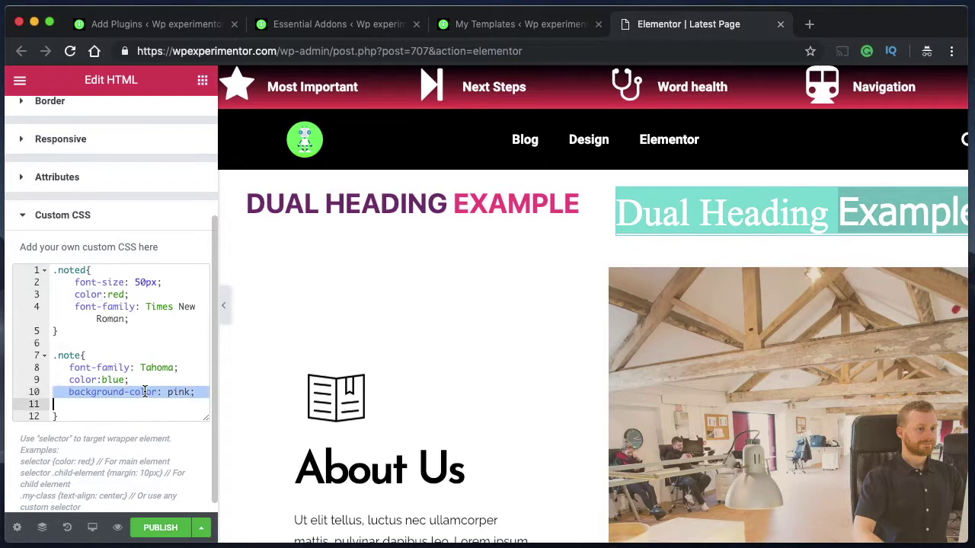
key("BackSpace")
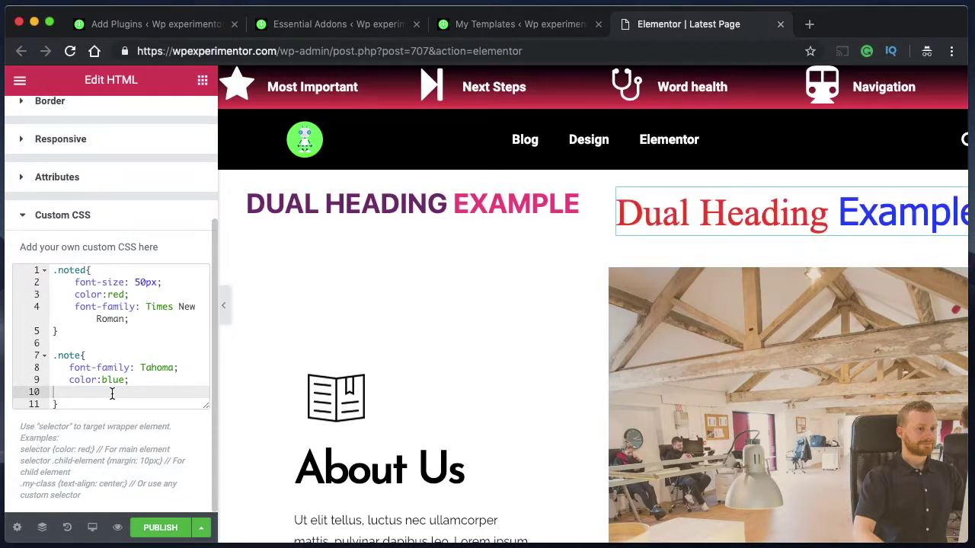
Add a font-weight of 900 to the .note rule on the empty line below the color, and reduce it to 200
key("Tab")
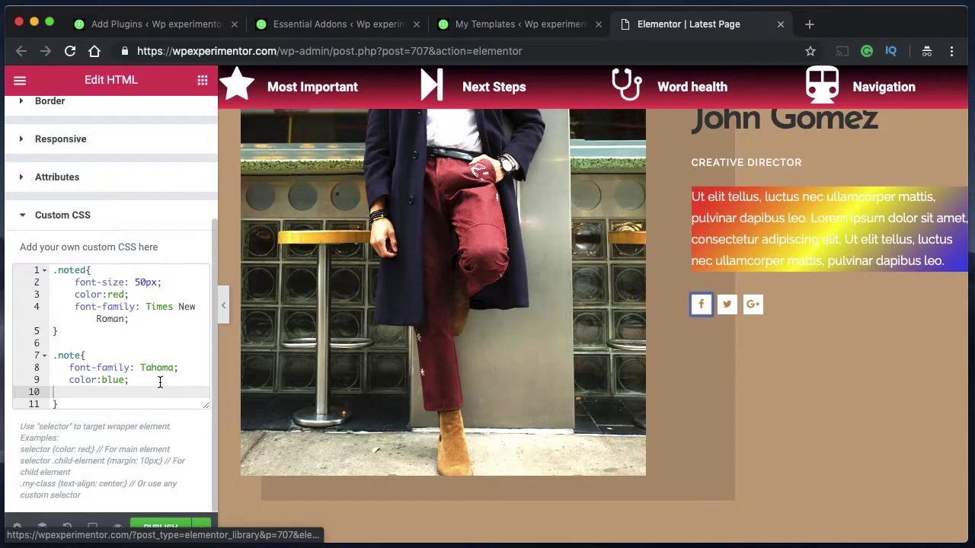
scroll(736, 262, "up", 10)
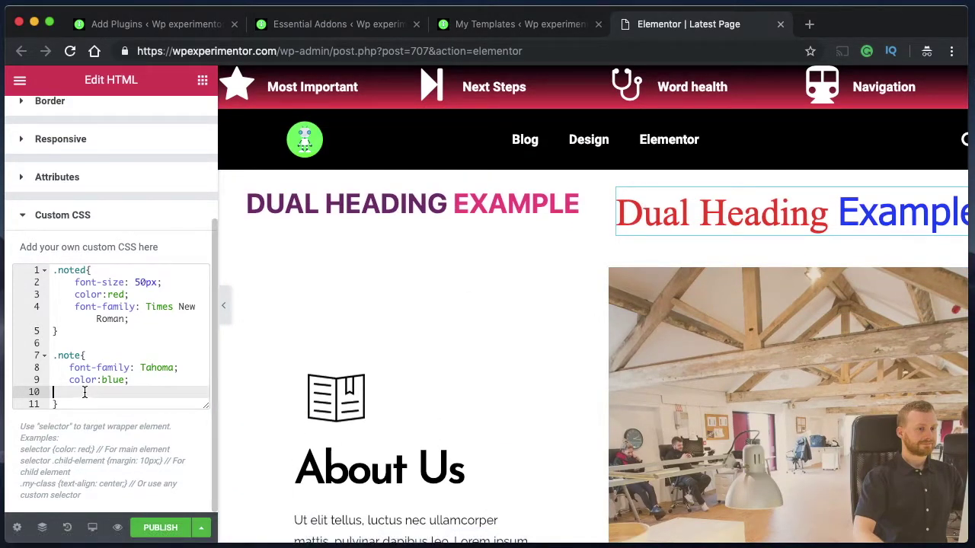
type("fon")
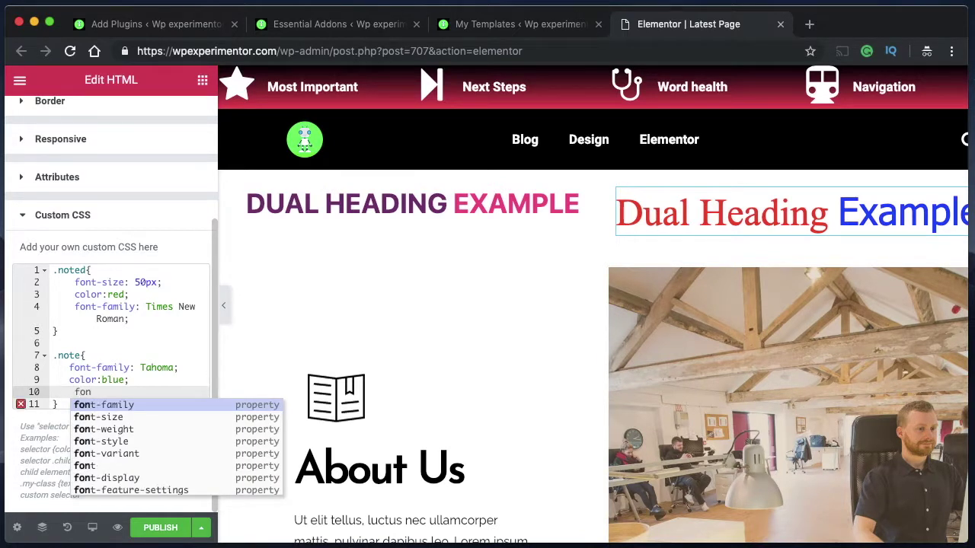
key("Down")
key("Down")
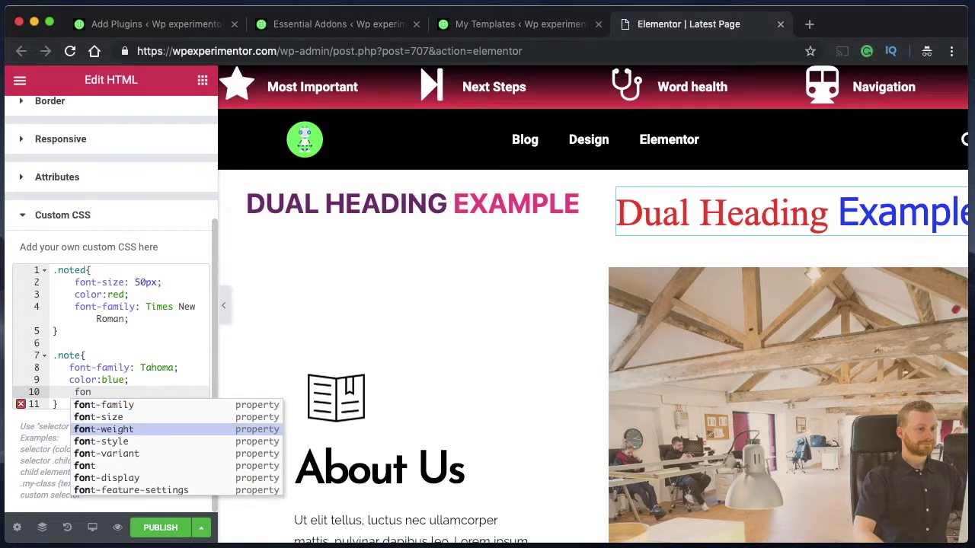
key("Return")
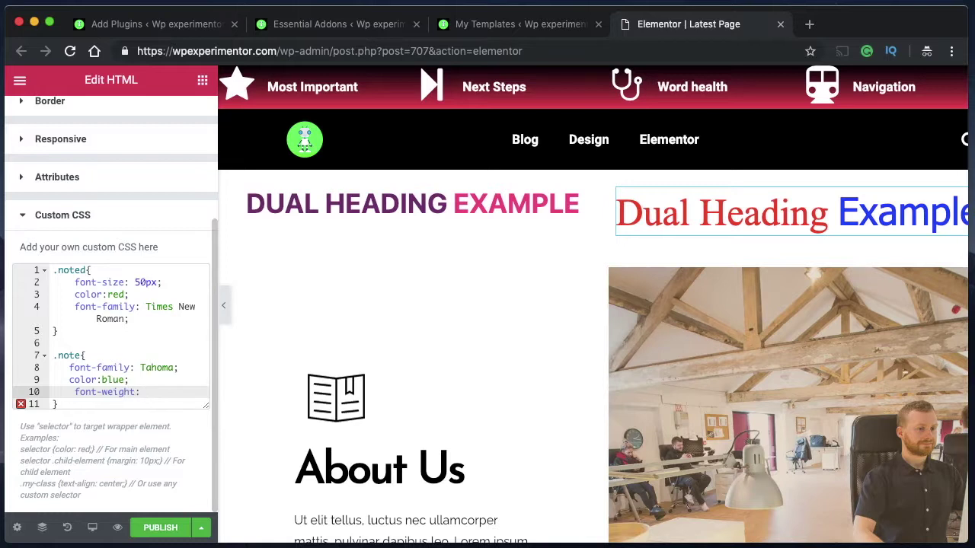
type("1")
key("BackSpace")
type("900;")
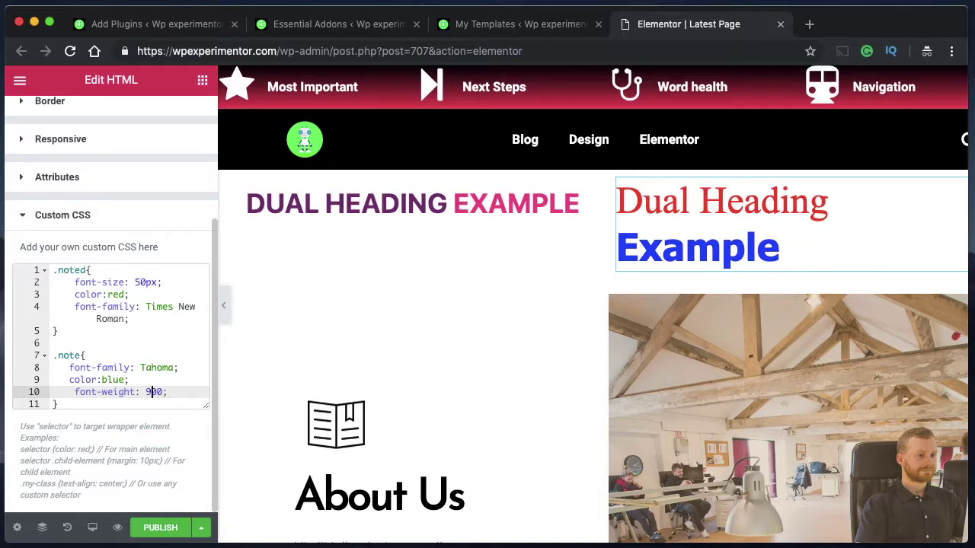
key("BackSpace")
type("2")
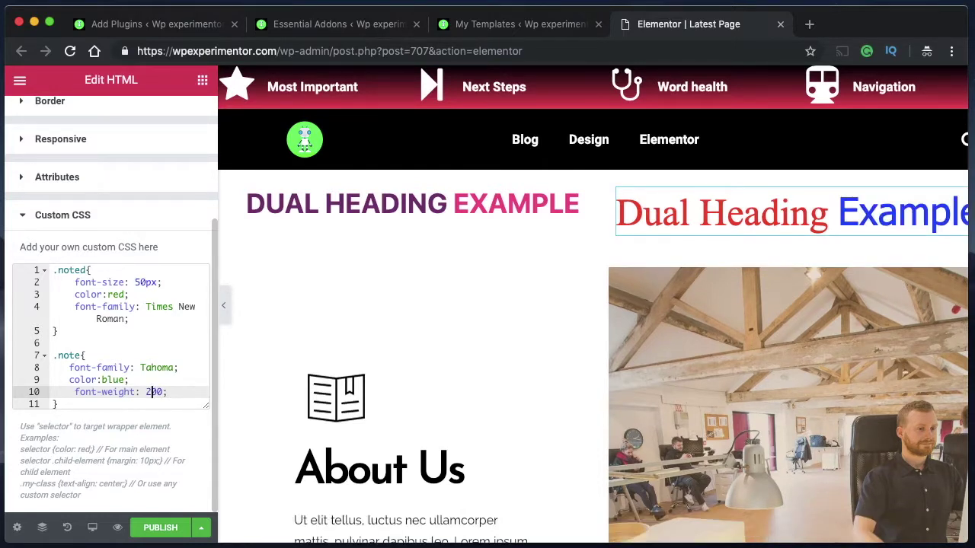
Add a font-weight of 100 to the .noted rule on a new line below its font-family
left_click(145, 318)
key("Return")
type("fon")
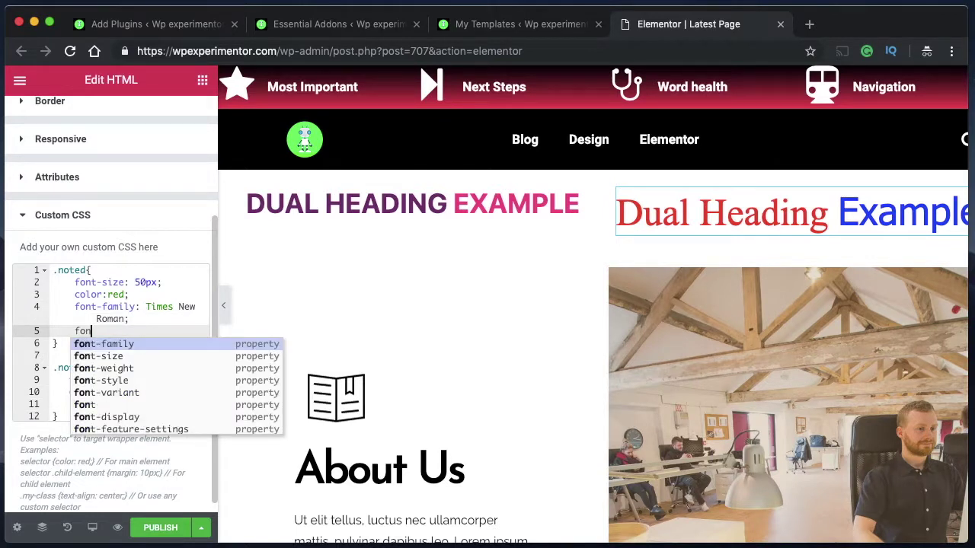
key("Down")
key("Down")
key("Down")
key("Down")
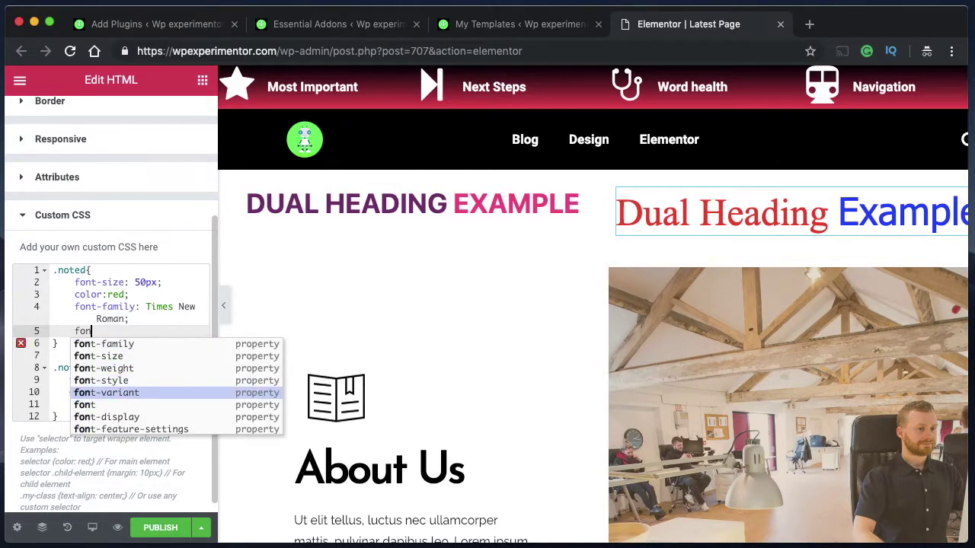
key("Up")
key("Up")
key("Up")
key("Down")
key("Down")
key("Down")
key("Up")
key("Up")
key("Return")
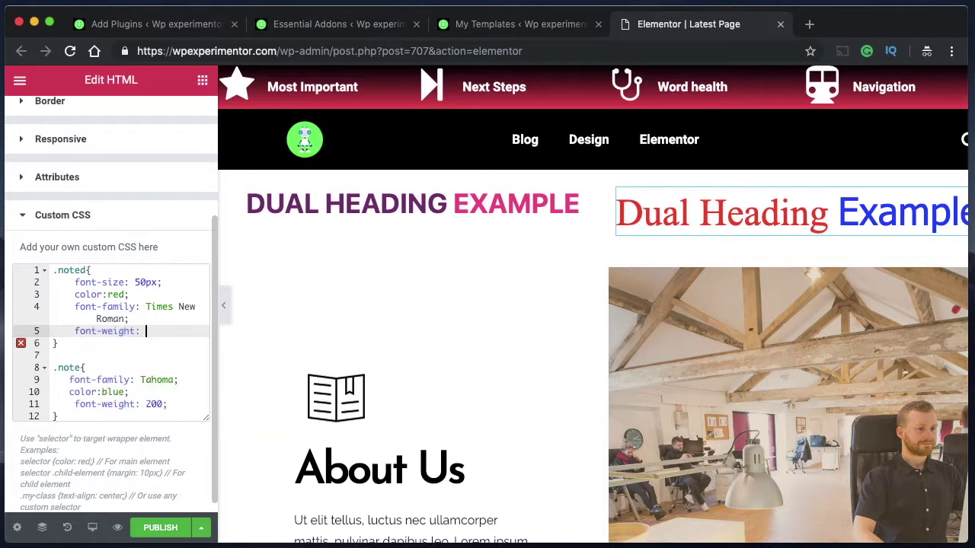
type("100;")
Set the .note rule's font-weight to 900, check the headline at full page width, and return to the custom CSS
left_click(150, 411)
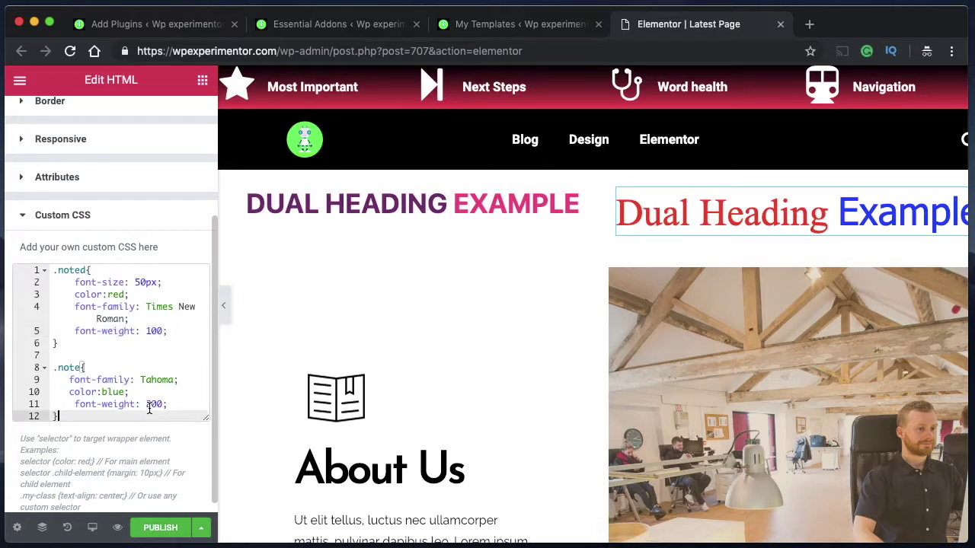
left_click(151, 404)
key("BackSpace")
type("9")
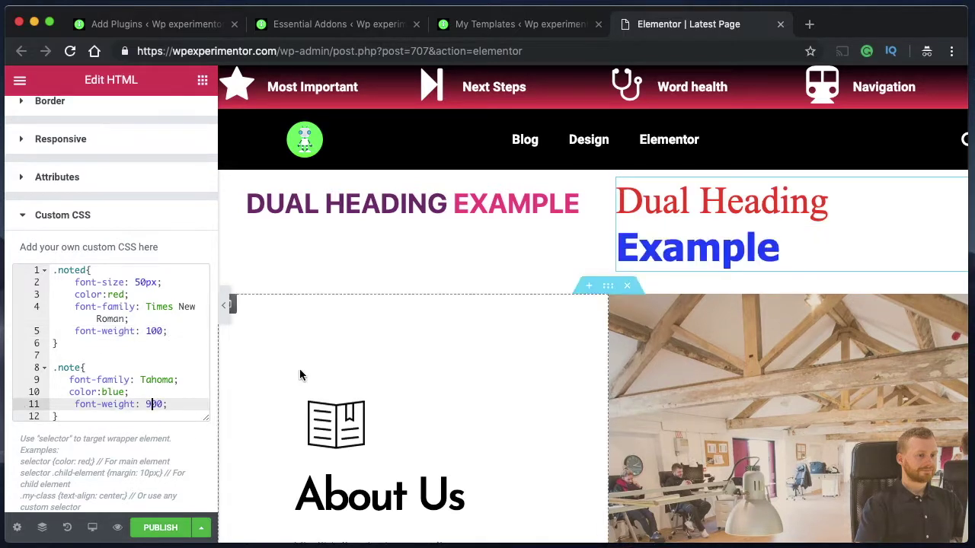
left_click(223, 306)
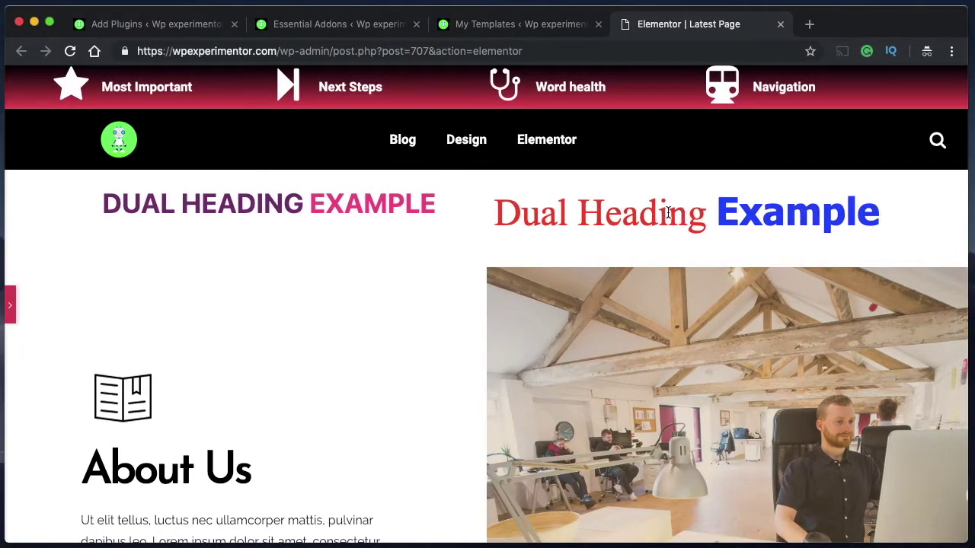
left_click(12, 310)
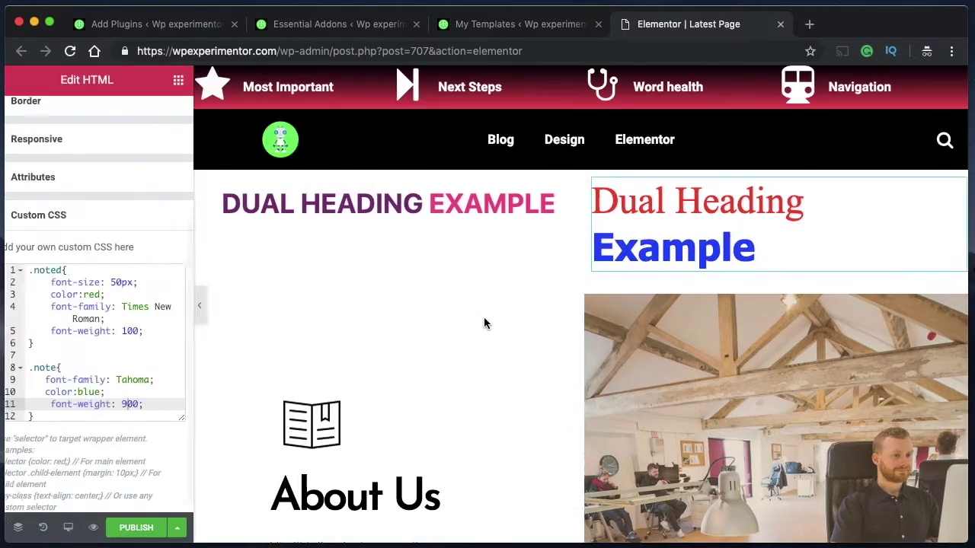
Try deleting the font-size line from the .noted rule, and undo the deletion
triple_click(163, 282)
key("BackSpace")
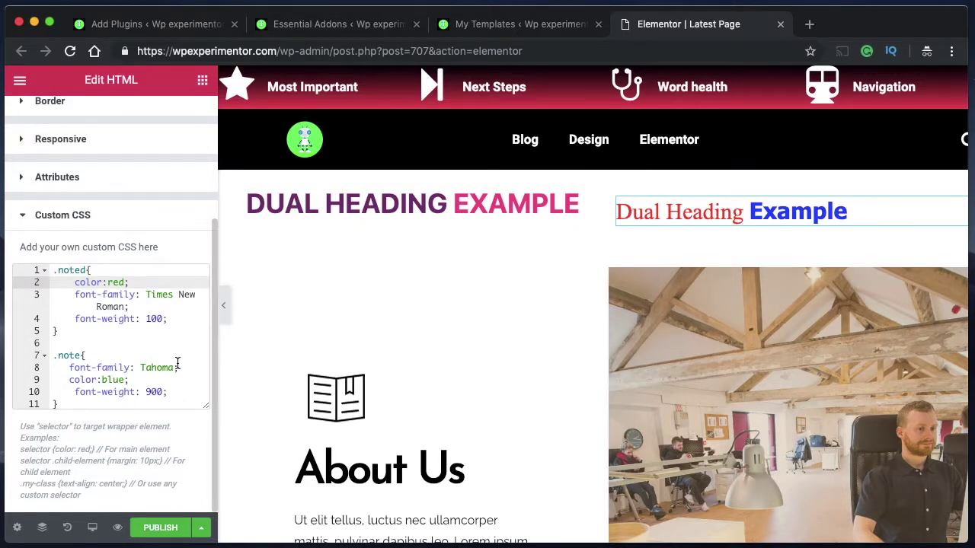
key("super+z")
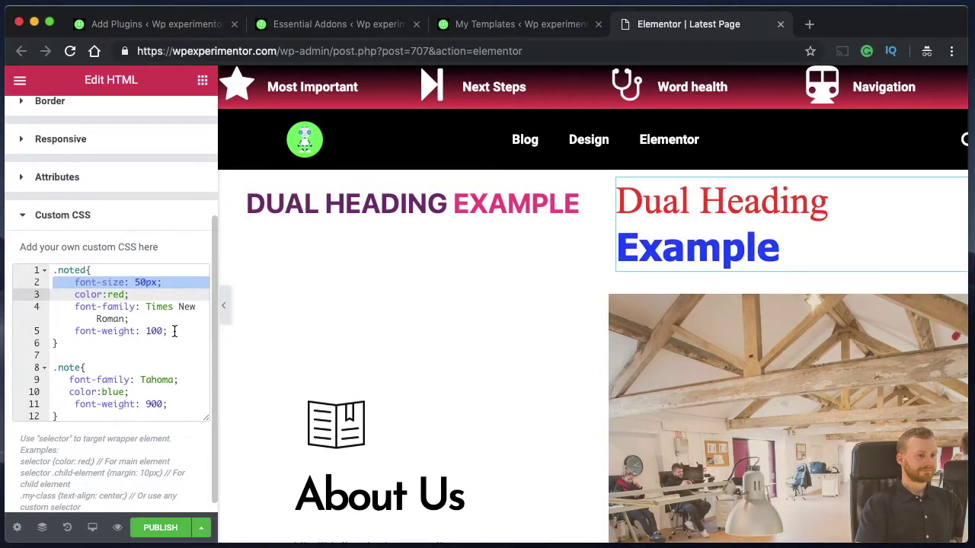
Delete the whole font-weight line from the .noted rule
triple_click(174, 332)
key("BackSpace")
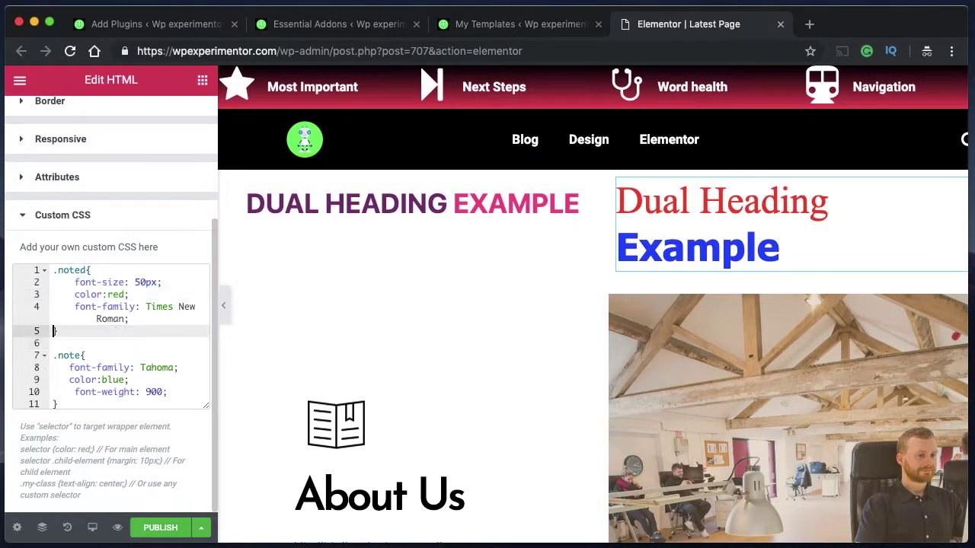
left_click(150, 321)
triple_click(150, 320)
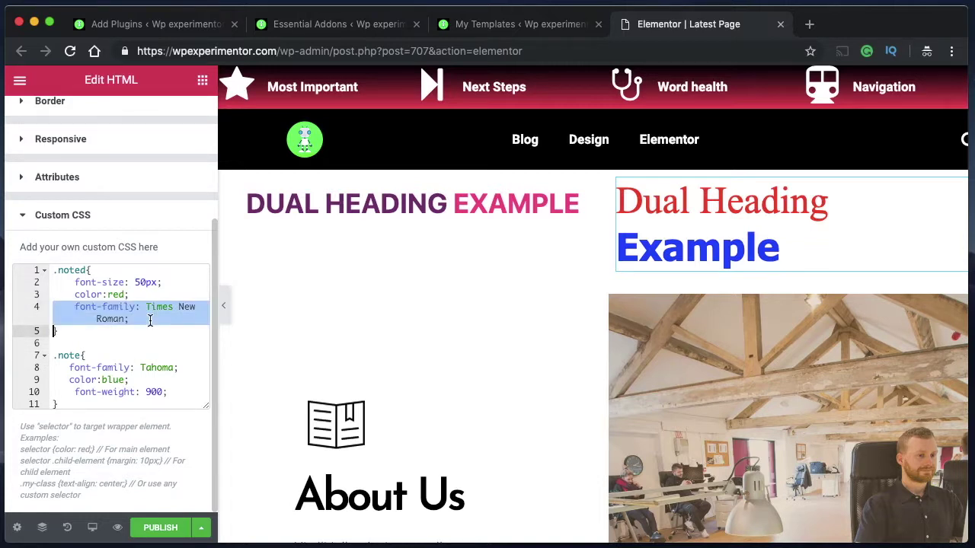
Add a text-decoration of underline to the .note rule on a new line below its font-weight
left_click(102, 405)
left_click(178, 391)
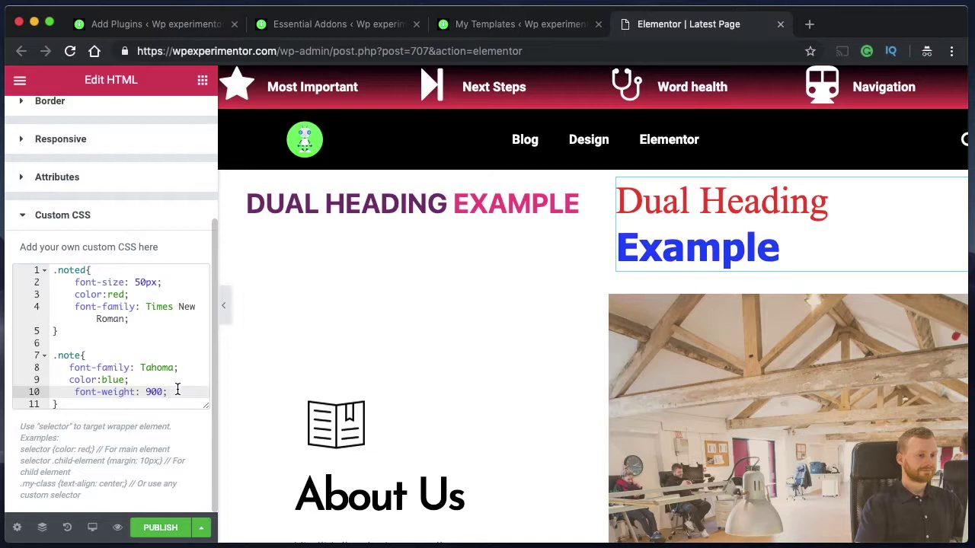
key("Return")
type("text")
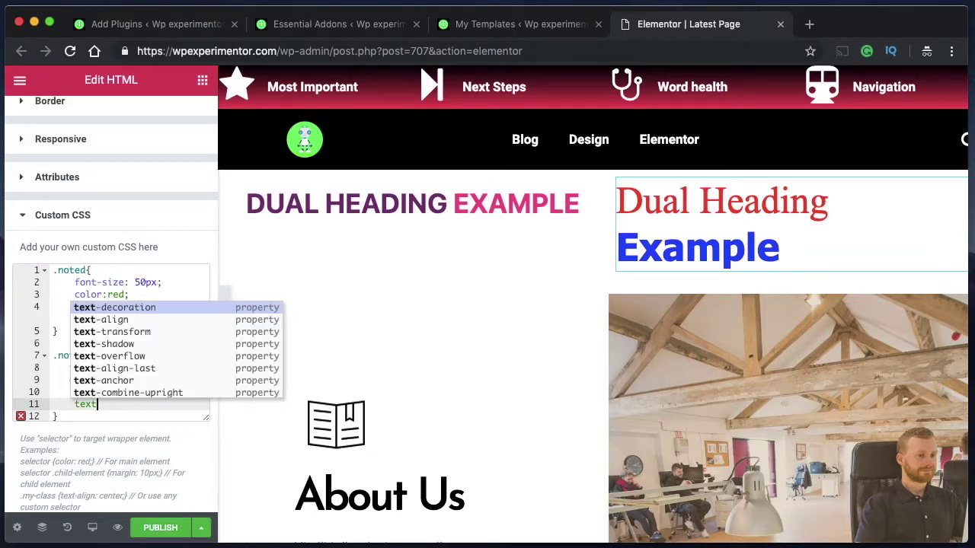
key("Return")
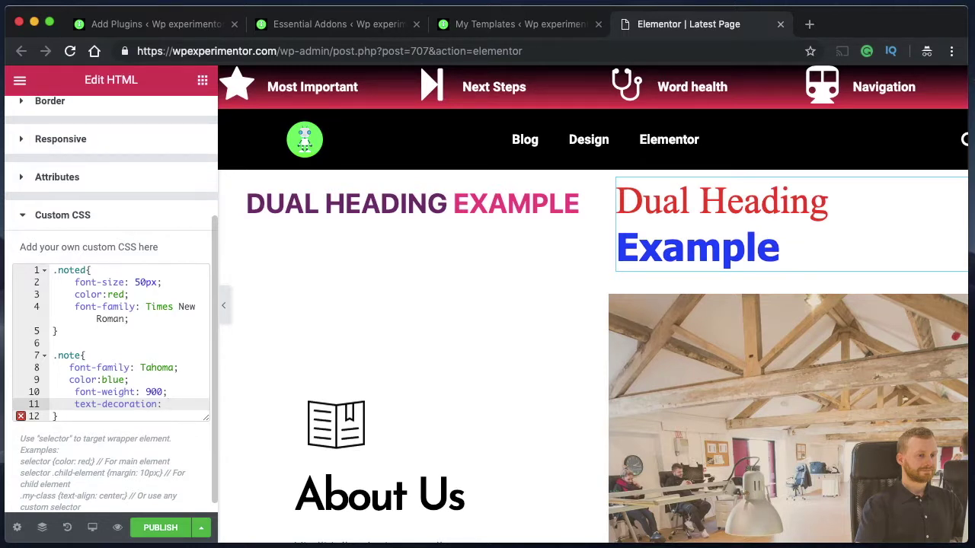
type("underline")
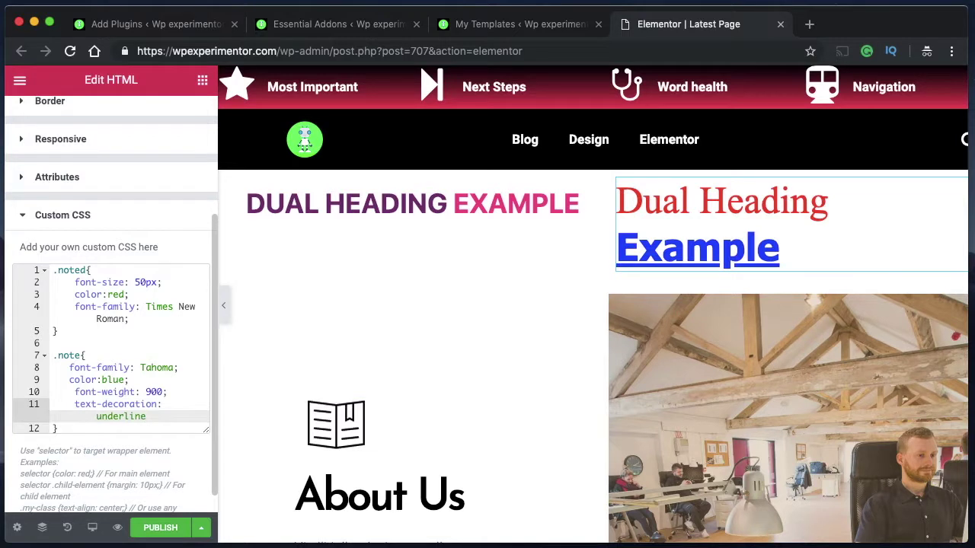
Extend the .note rule's text-decoration with overline and preview the headline at full page width
double_click(68, 355)
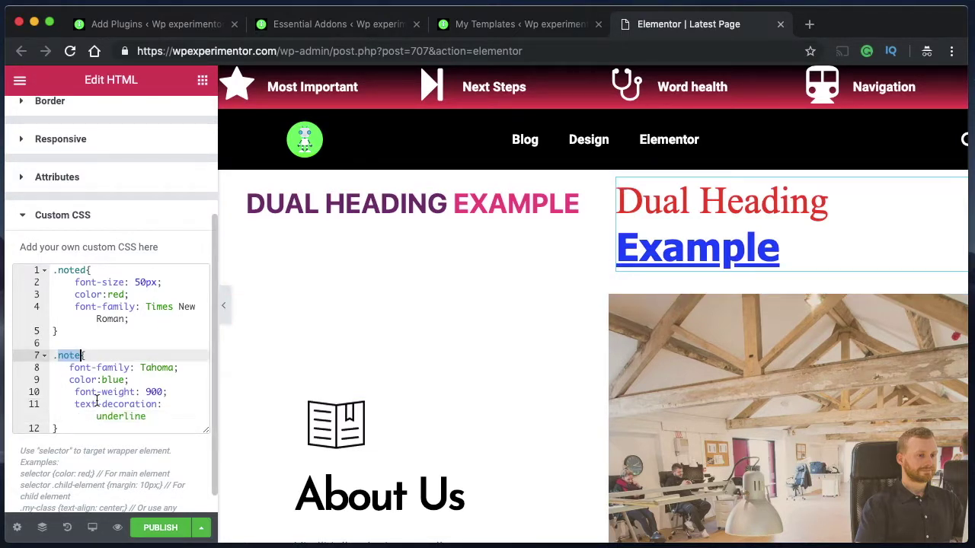
left_click(166, 417)
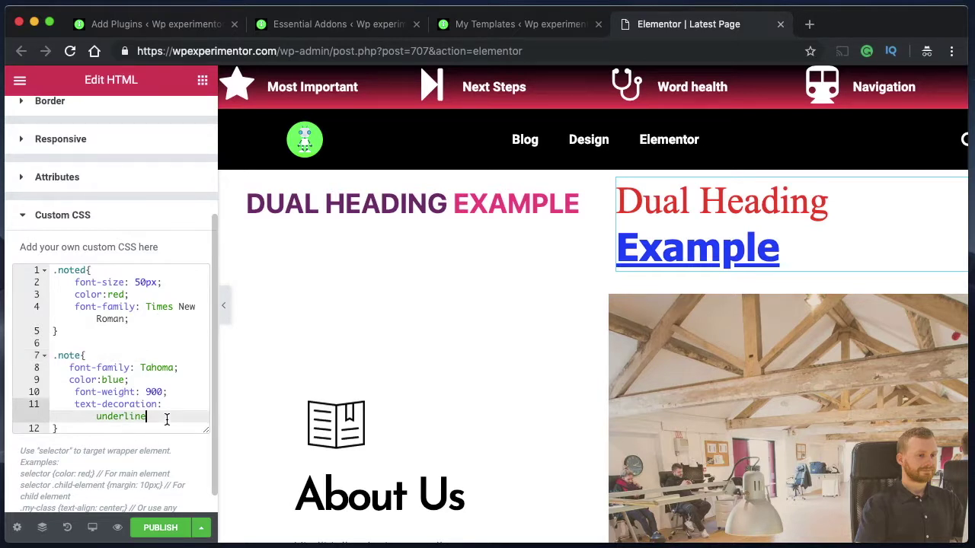
type("underline overl")
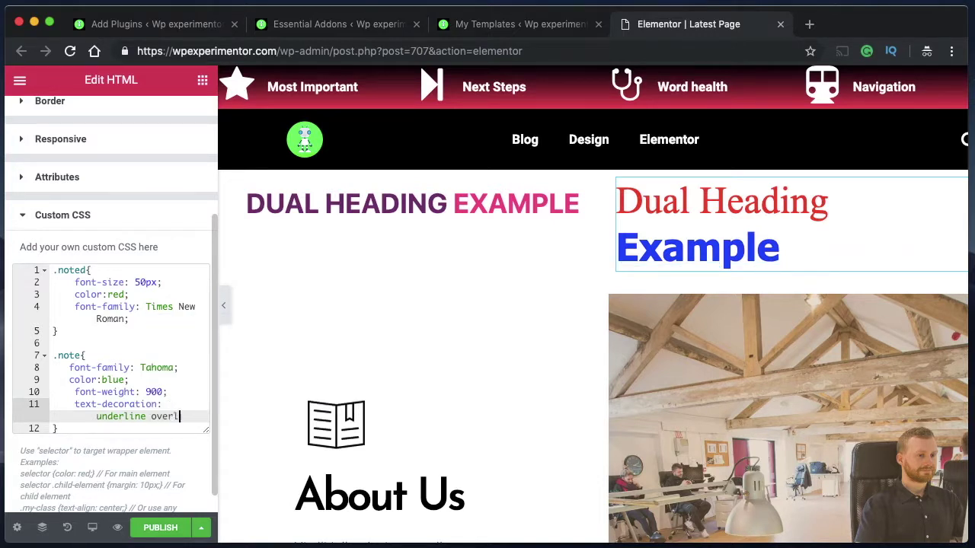
type("ine")
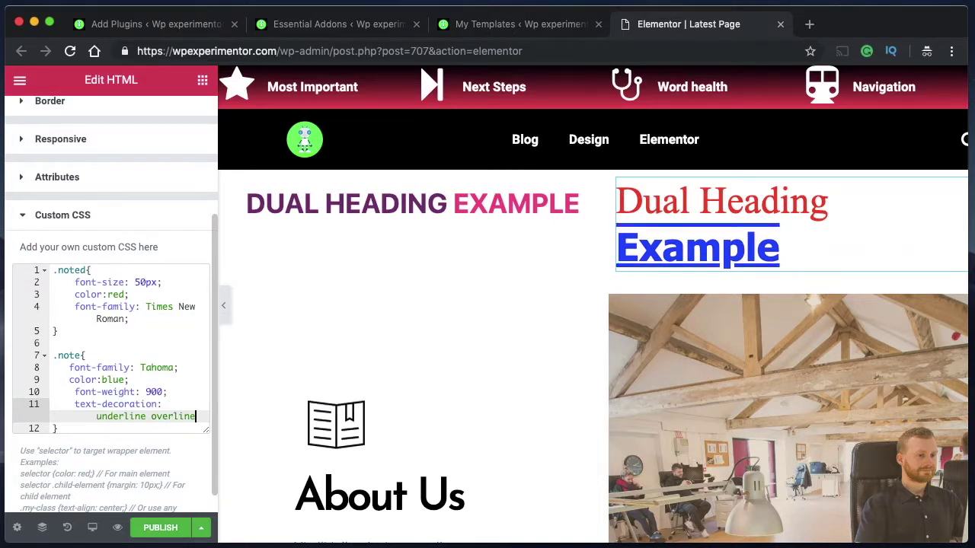
left_click(223, 305)
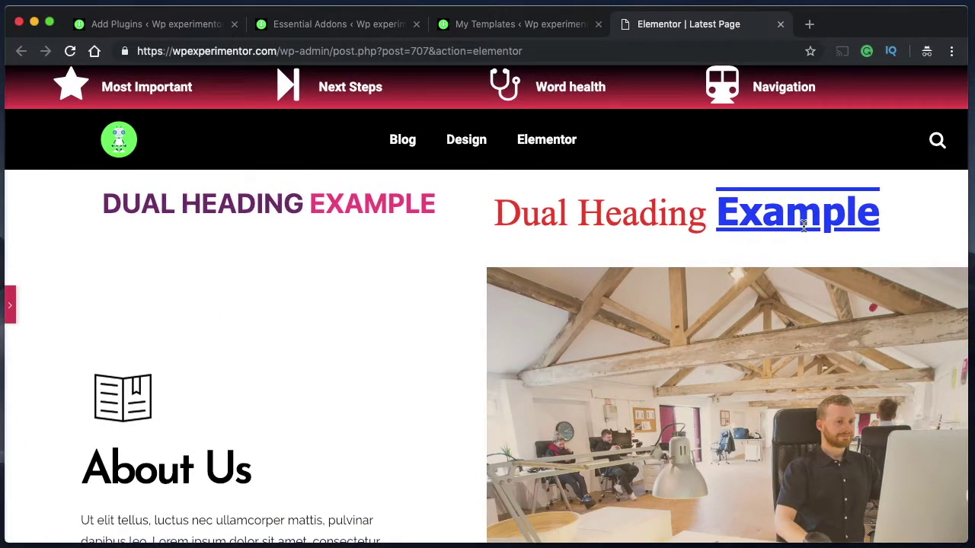
left_click(6, 308)
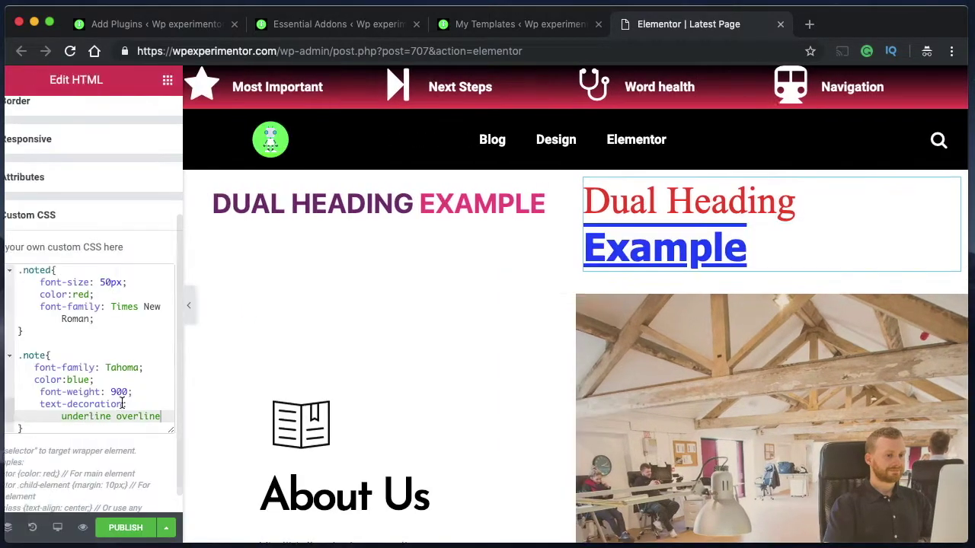
Add line-through after overline in the .note rule's text-decoration
scroll(201, 415, "down", 1)
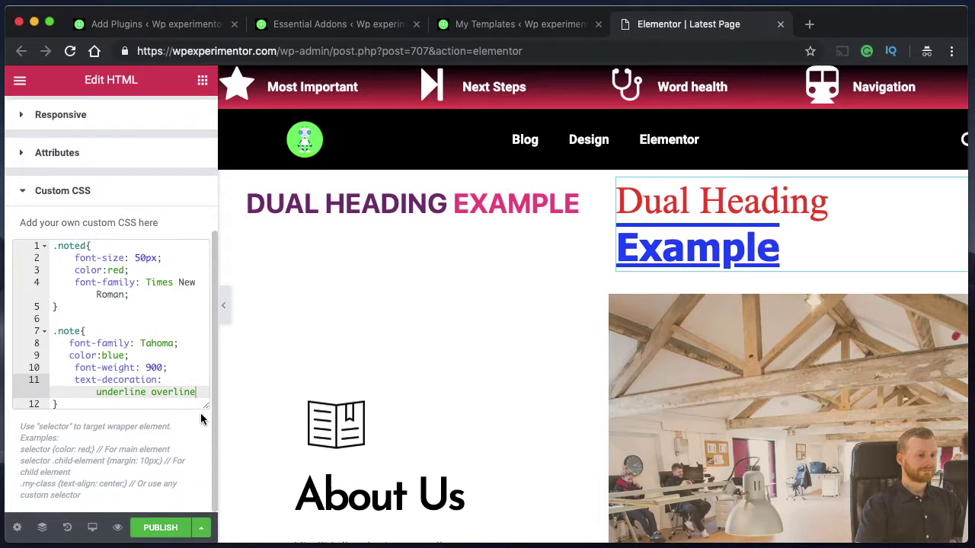
type("li")
key("Return")
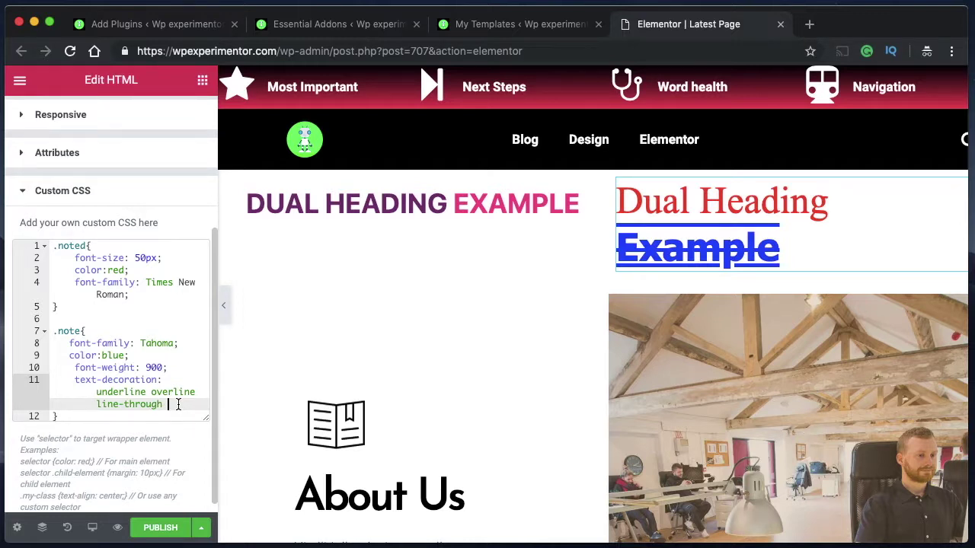
Add a color to the end of the .note rule's text-decoration, trying red and replacing it with orange
type("red")
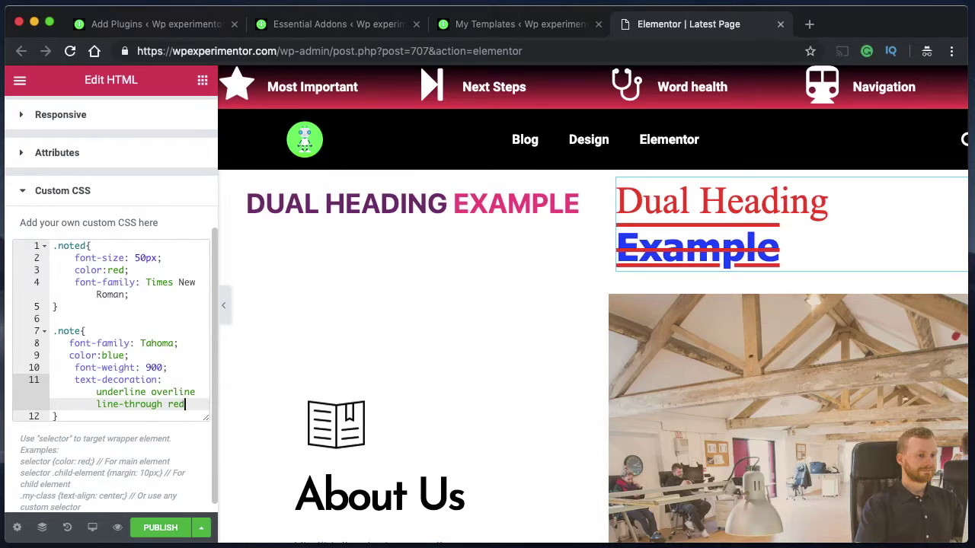
key("BackSpace")
key("BackSpace")
key("BackSpace")
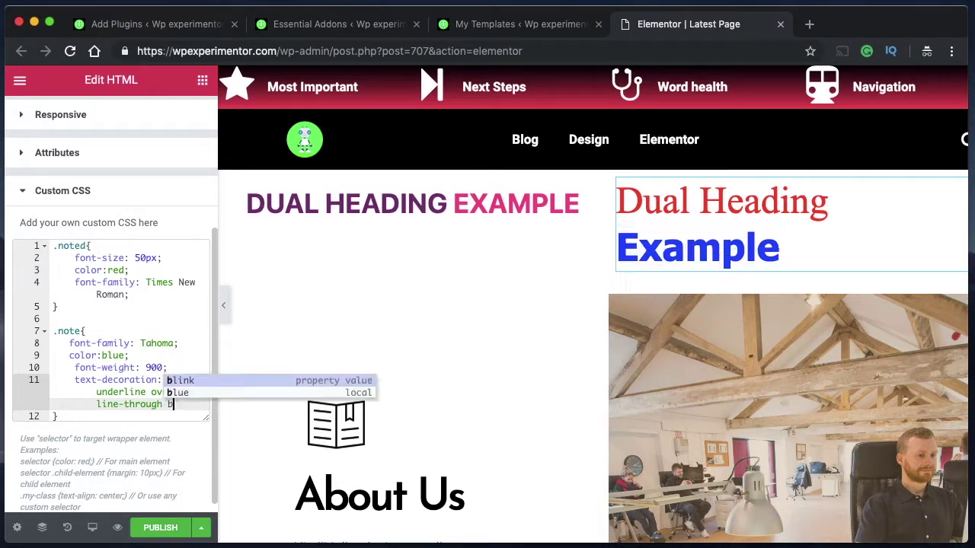
type("orange")
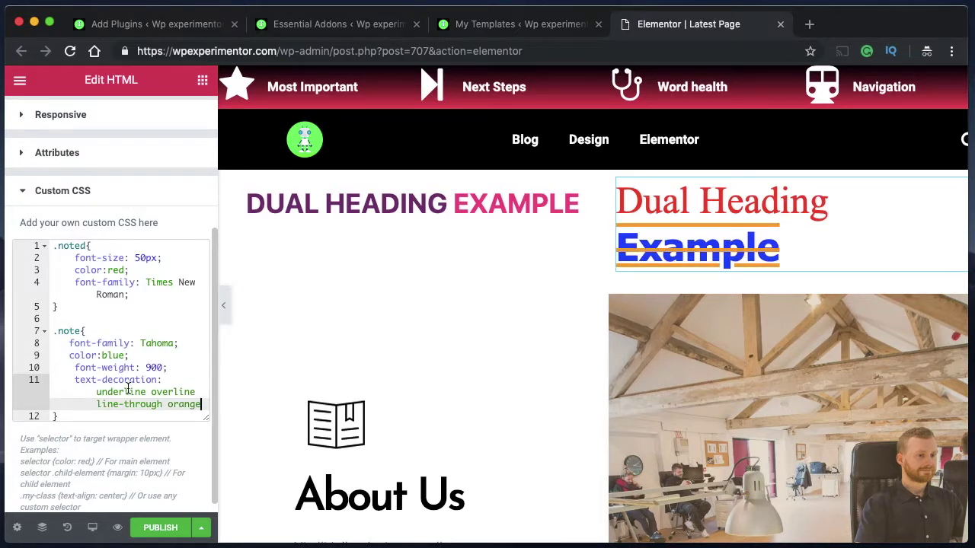
Remove overline and line-through from the .note rule's text-decoration, keeping underline and orange
double_click(160, 392)
key("BackSpace")
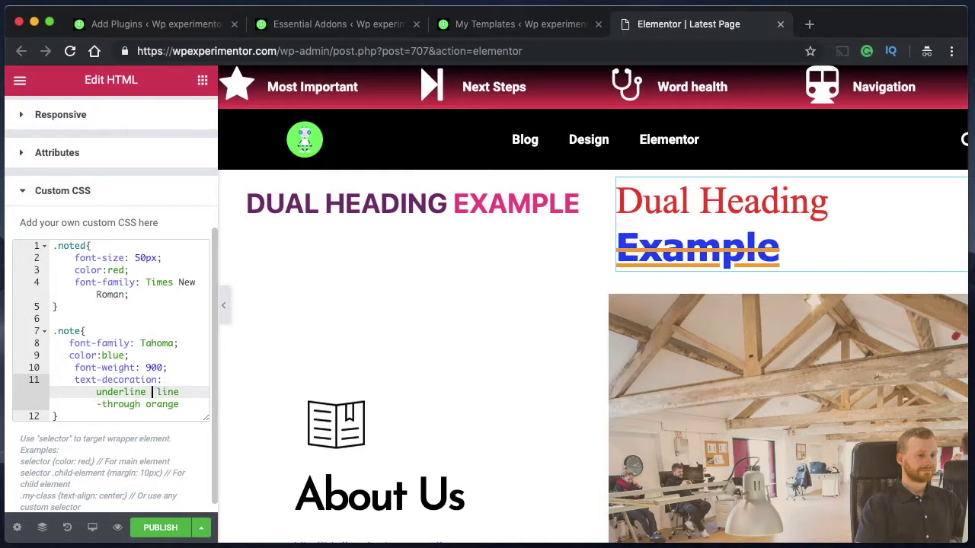
left_click(146, 404)
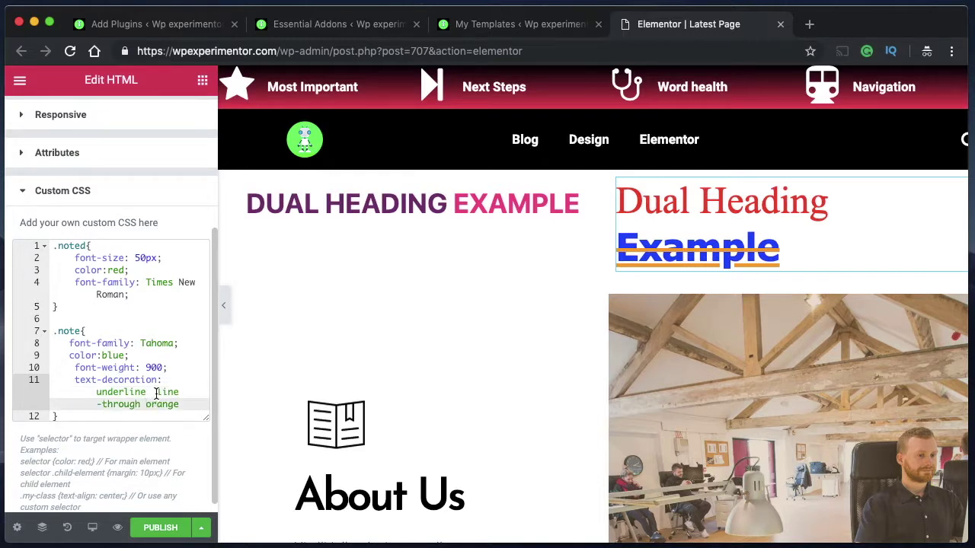
left_click(156, 391, "shift")
key("BackSpace")
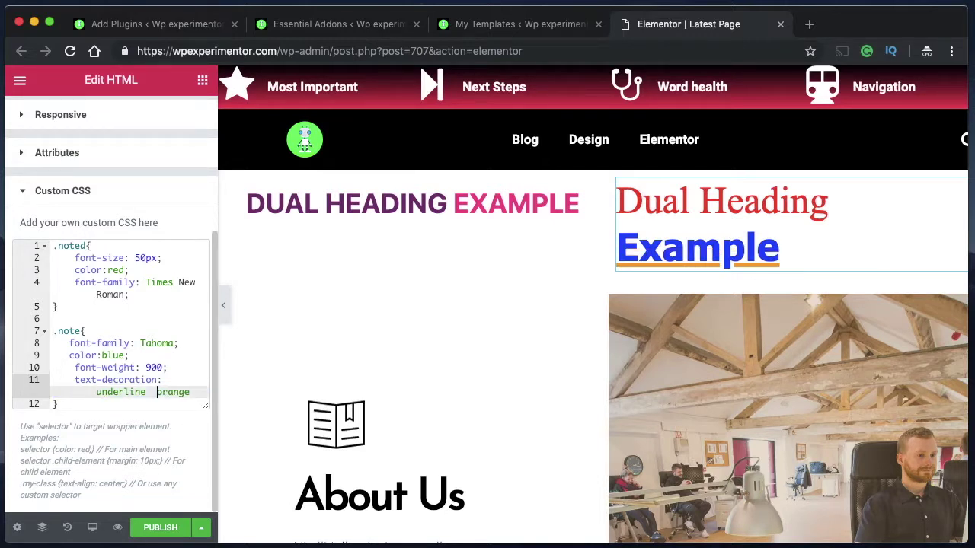
Append the wavy style and a closing semicolon to the .note rule's text-decoration, and preview the headline at full page width
left_click(196, 392)
type("wavy")
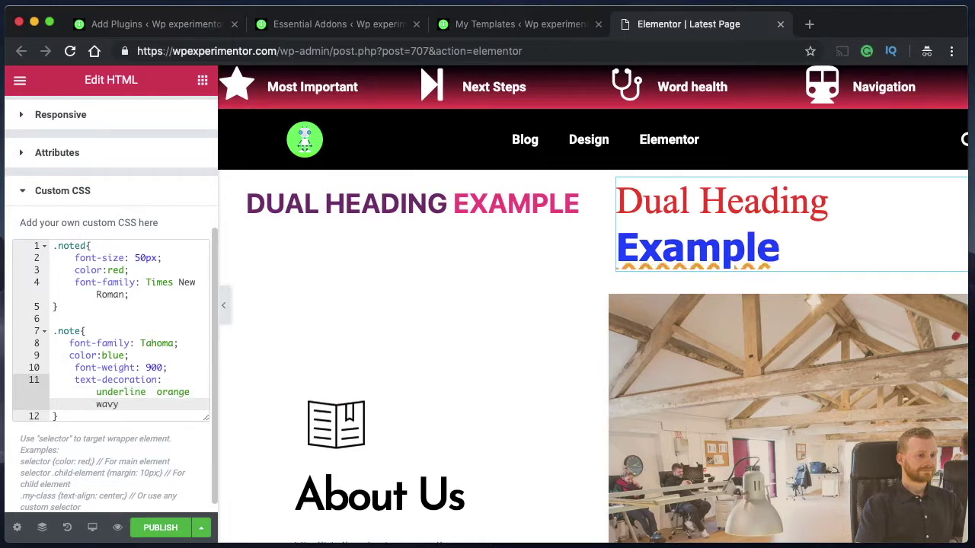
type(";")
left_click(225, 311)
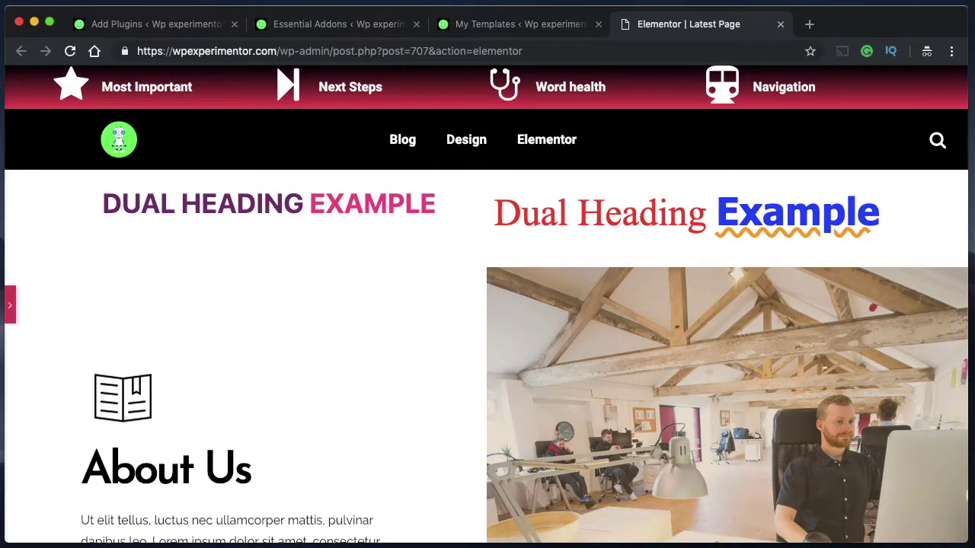
left_click(11, 310)
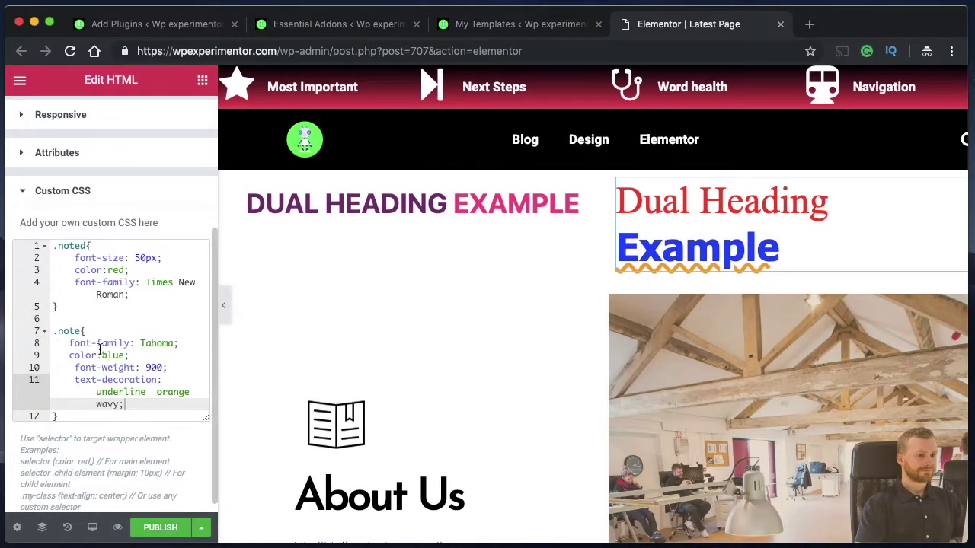
Replace wavy with dashed in the .note rule's text-decoration, preview the headline at full page width, and return to the custom CSS
double_click(108, 405)
type("dashed")
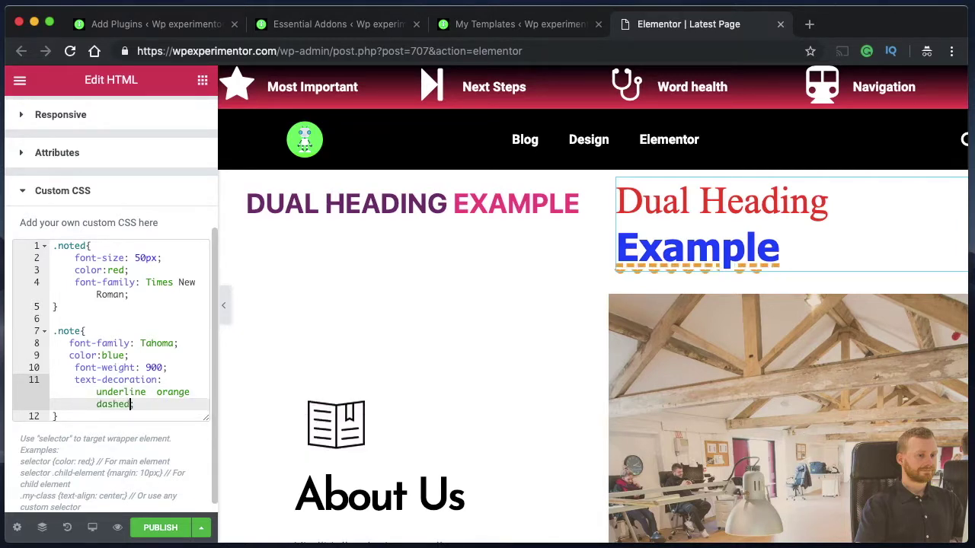
left_click(226, 305)
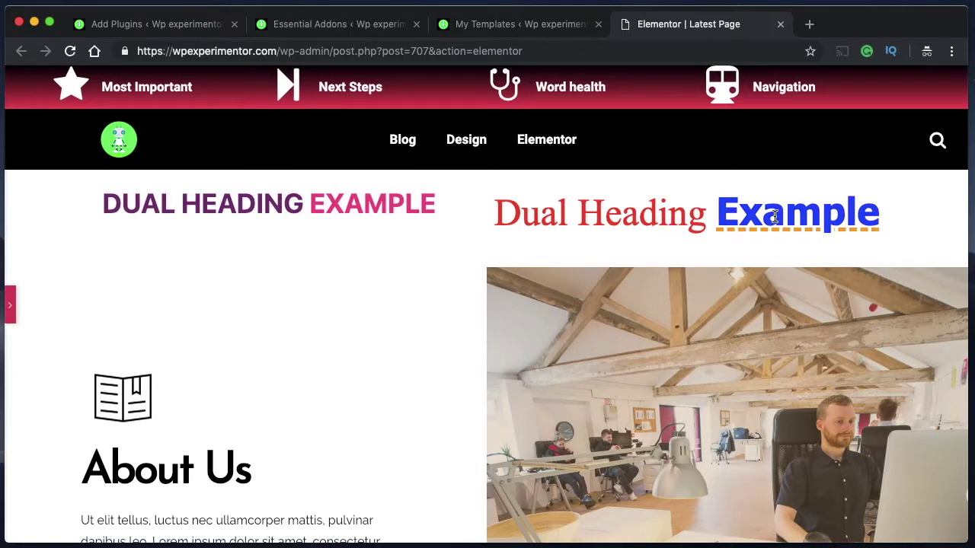
left_click(9, 304)
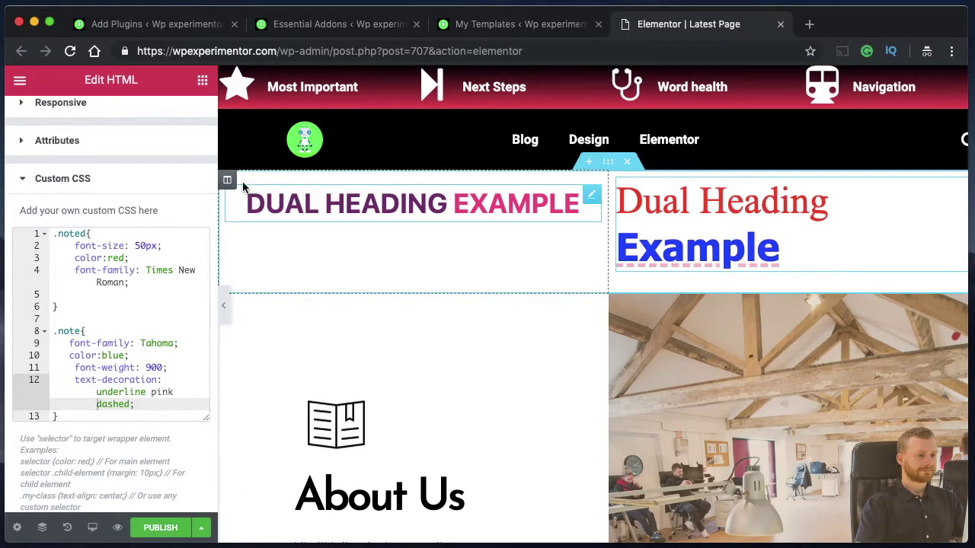
Delete the column holding the DUAL HEADING EXAMPLE widget, and add an empty line at the end of the .note rule
right_click(228, 180)
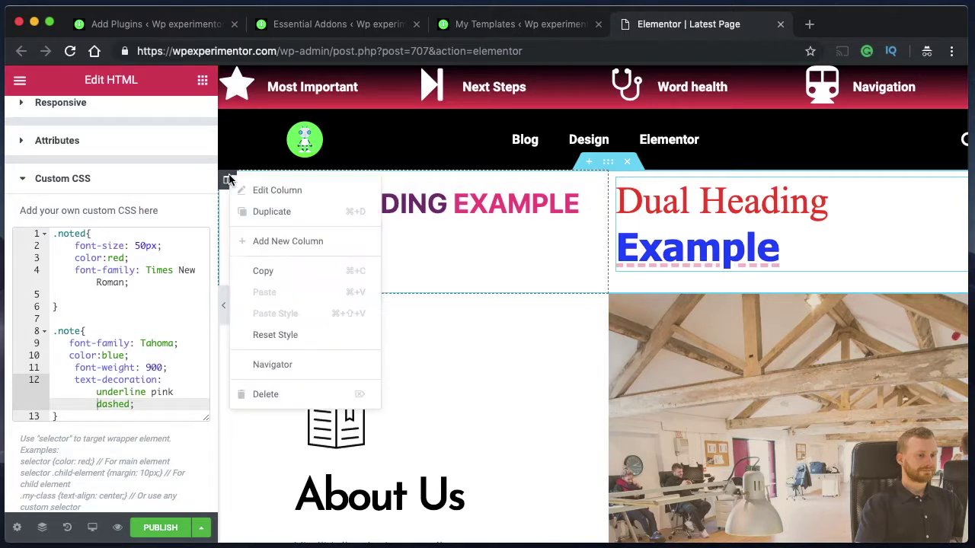
left_click(276, 393)
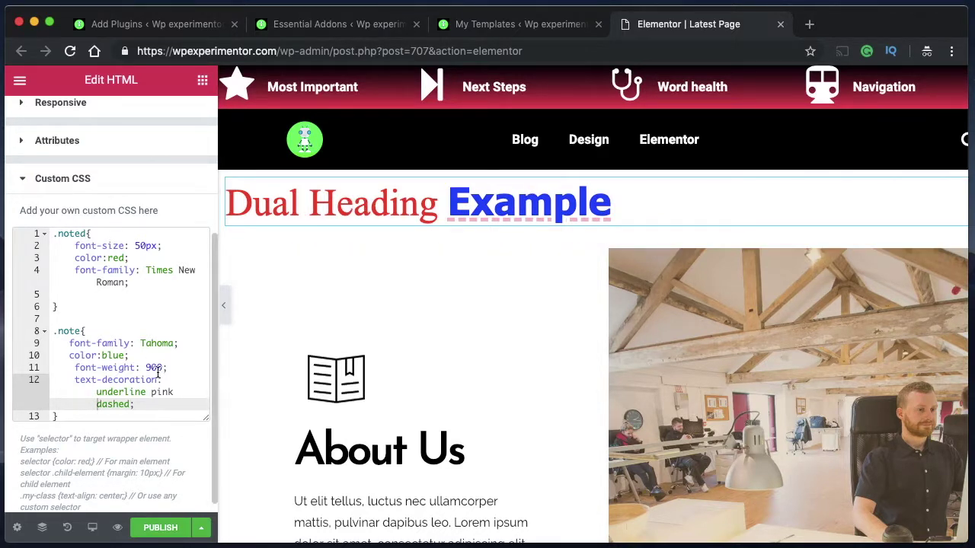
left_click(143, 402)
key("Return")
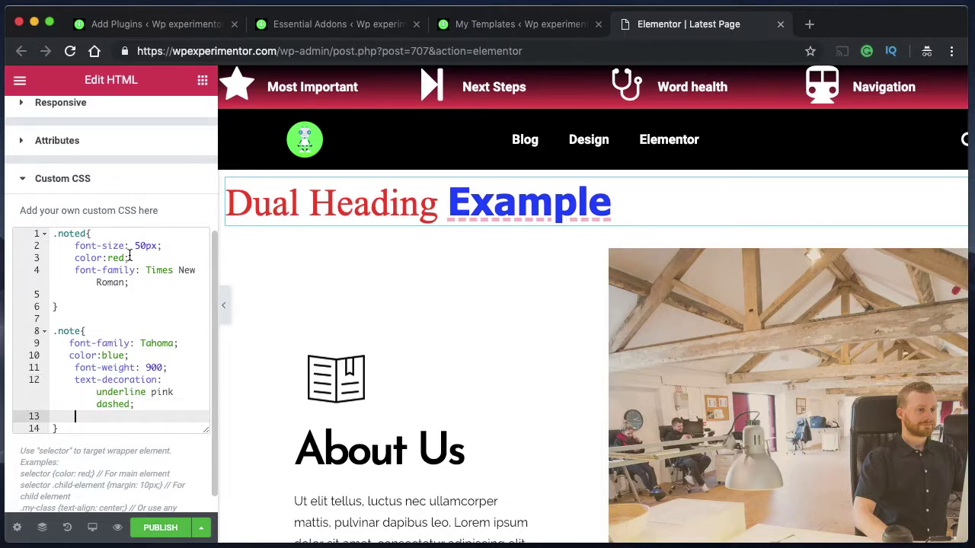
Replace "Dual Heading" with "You can" in the h2 of the widget's HTML code
left_click(120, 184)
left_click(81, 128)
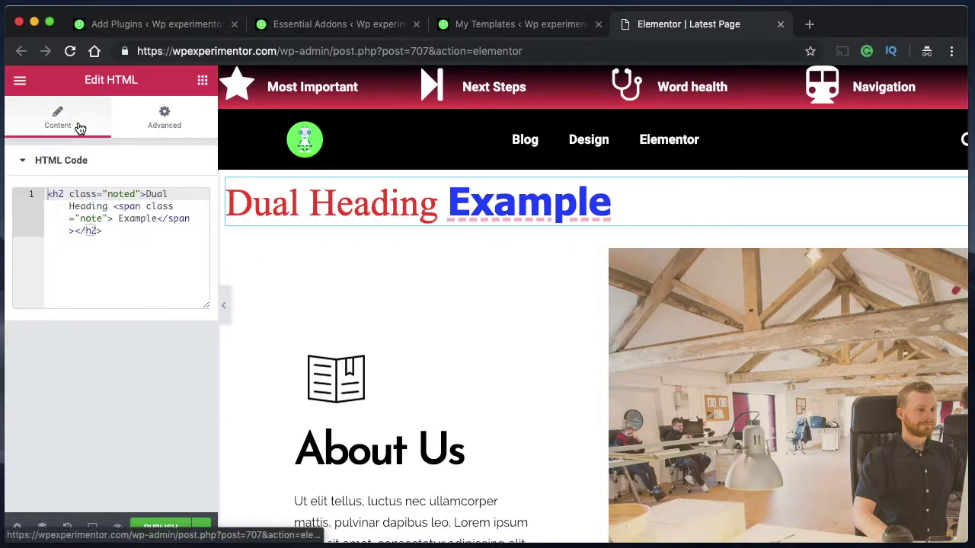
left_click(146, 193)
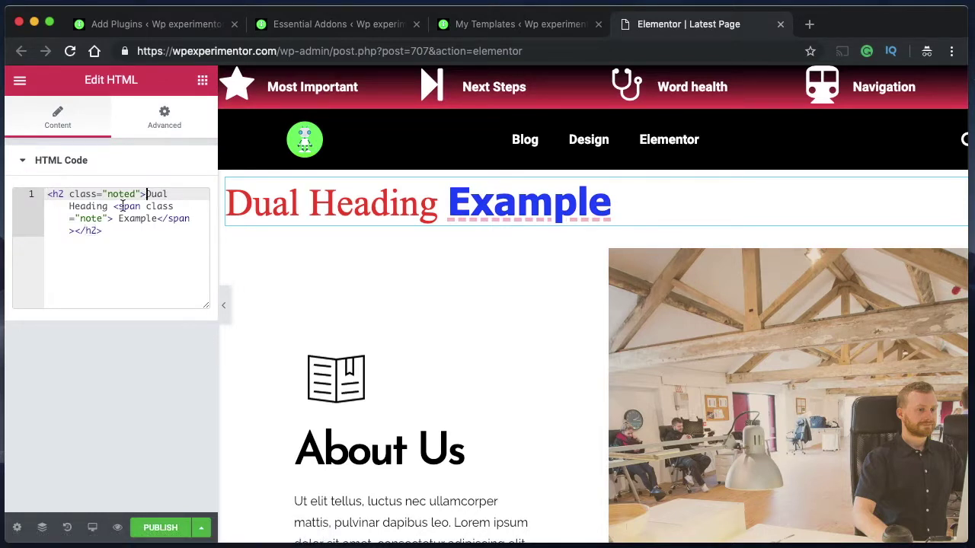
left_click(110, 206, "shift")
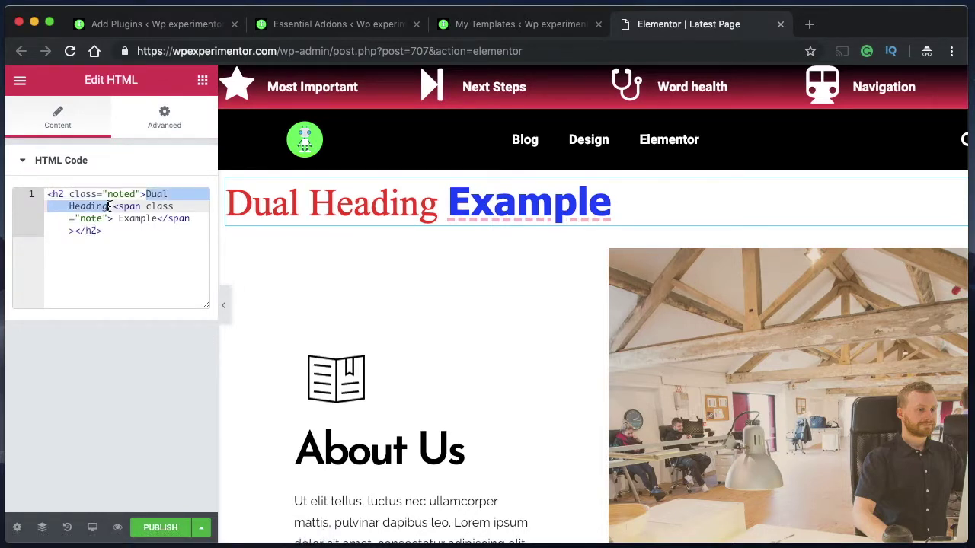
type("YO")
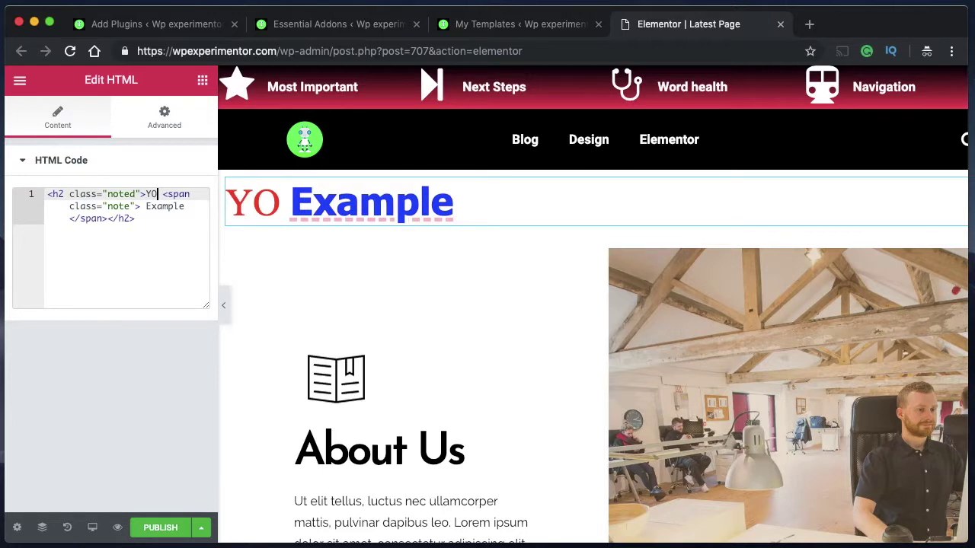
key("BackSpace")
type("u")
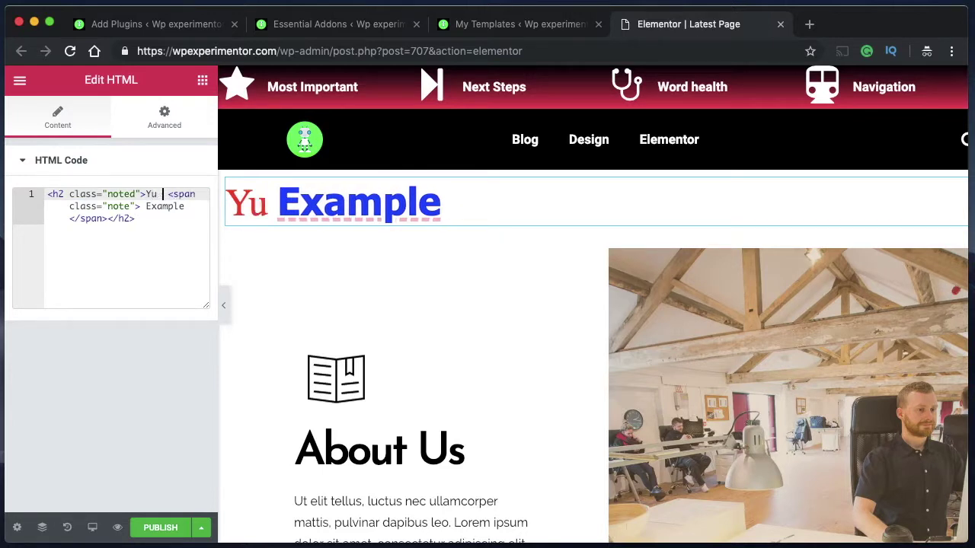
key("BackSpace")
type("ou can")
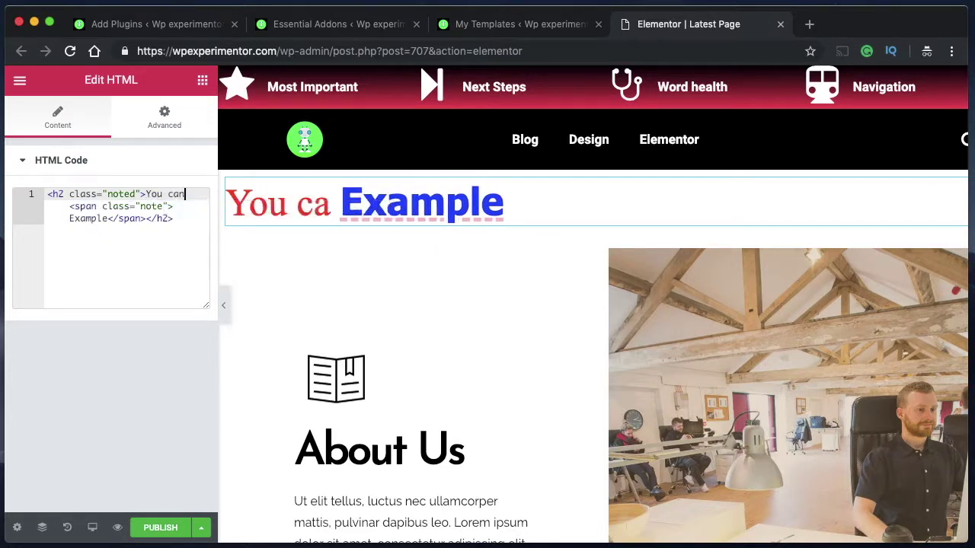
Replace "Example" with "Style This" inside the note span of the HTML code
double_click(87, 218)
type("Style")
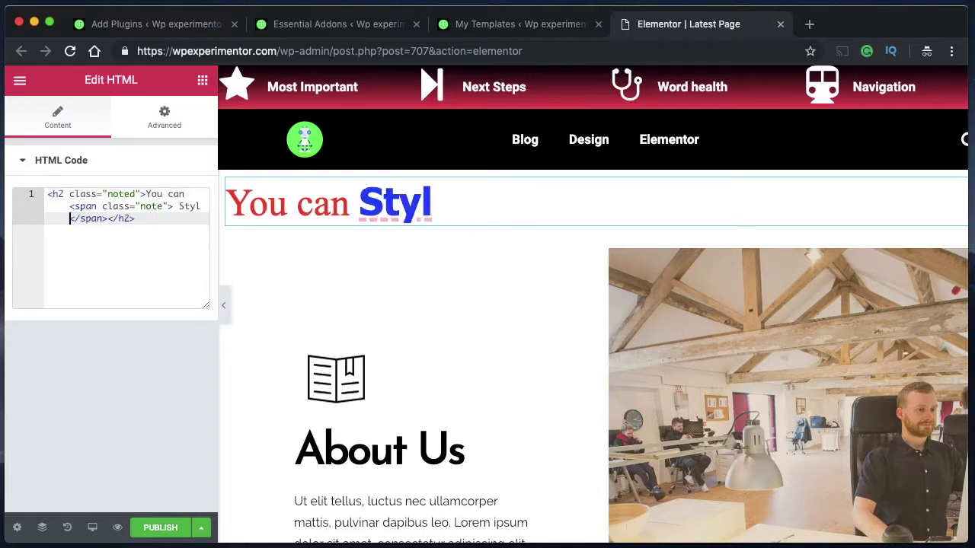
type(" This")
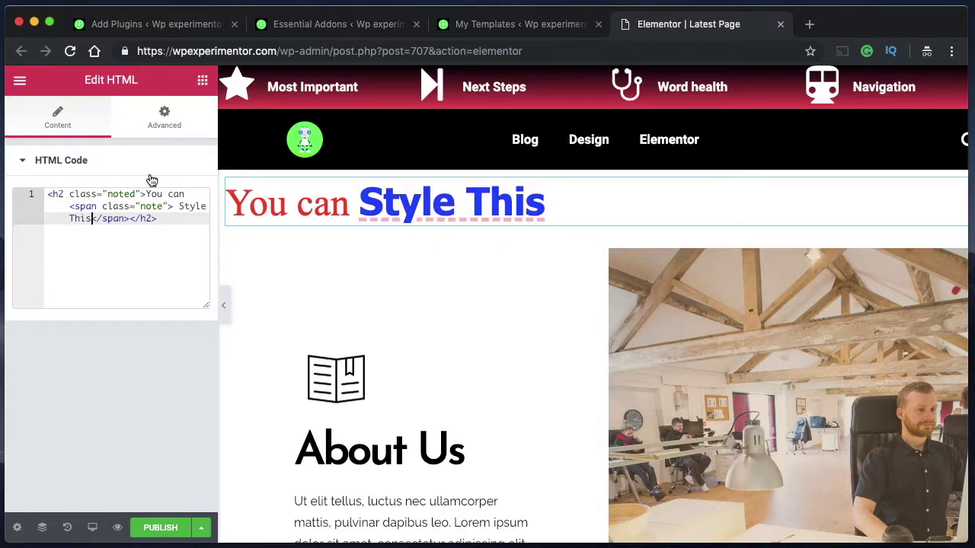
Examine which text in the HTML code belongs to the noted heading and which to the note span, highlighting each part
double_click(174, 195)
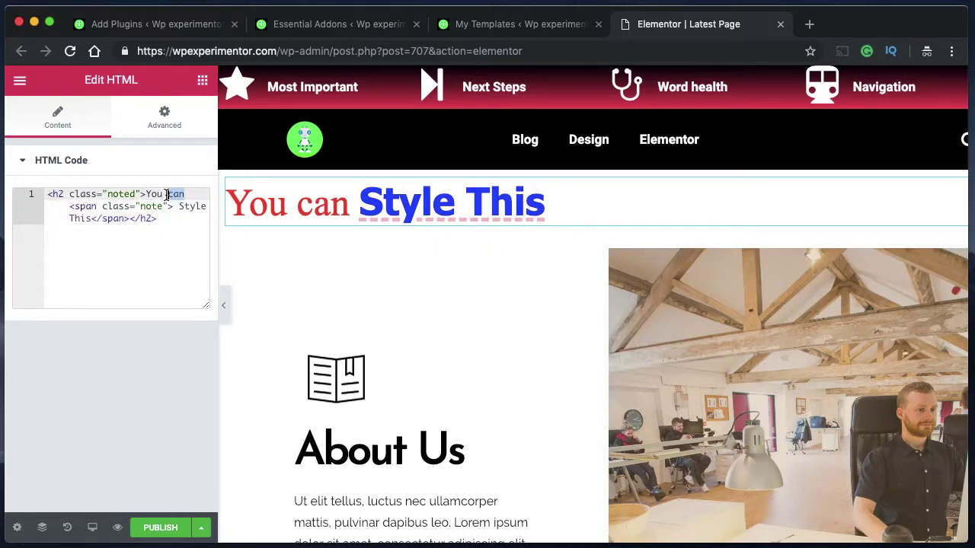
double_click(180, 212)
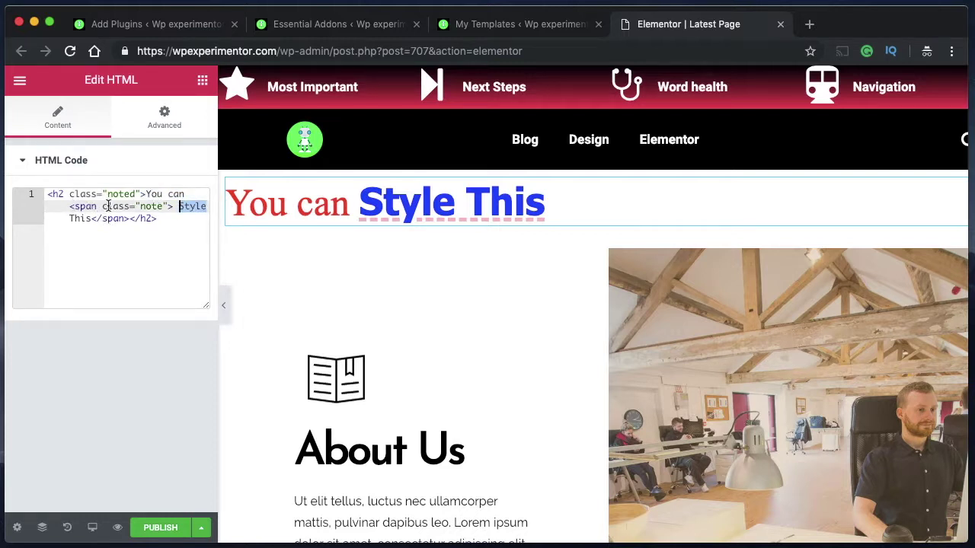
left_click(148, 196)
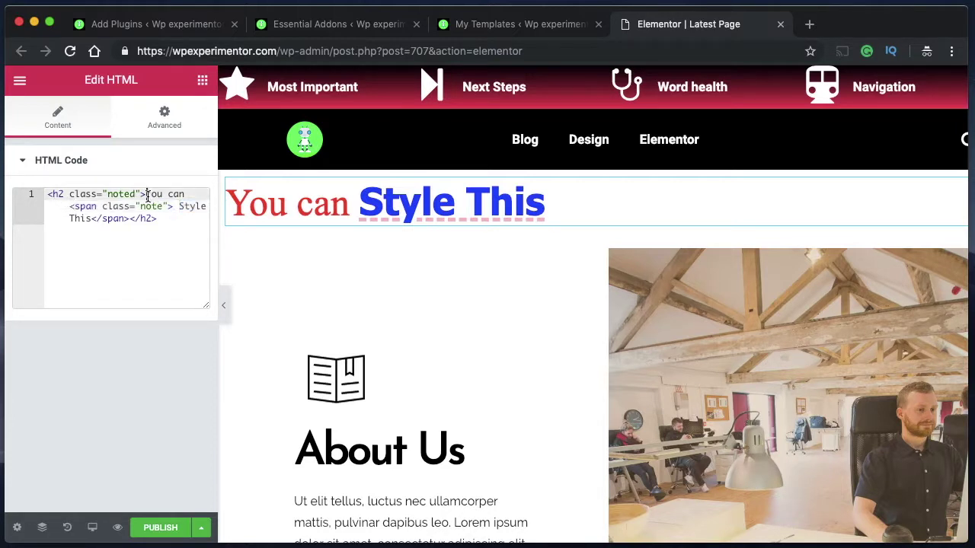
left_click(191, 194, "shift")
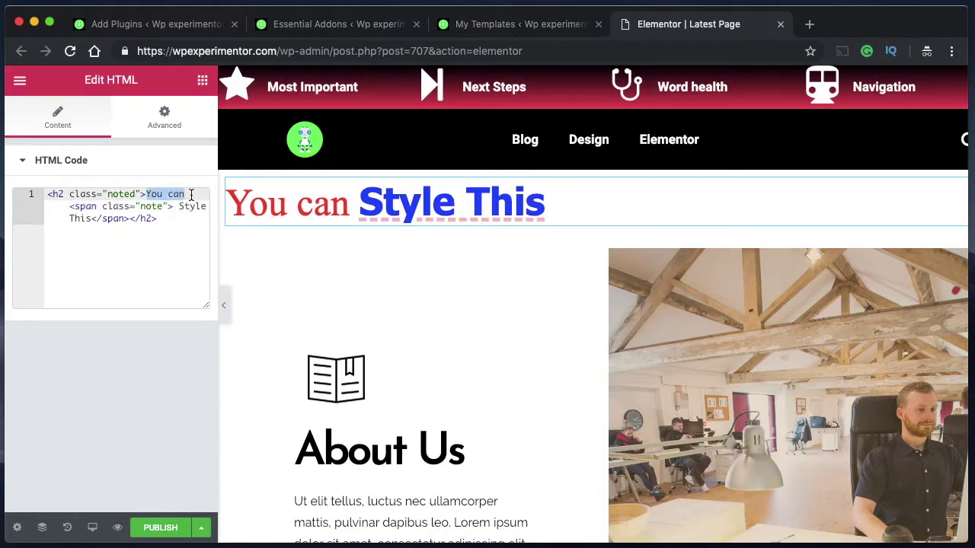
key("Left")
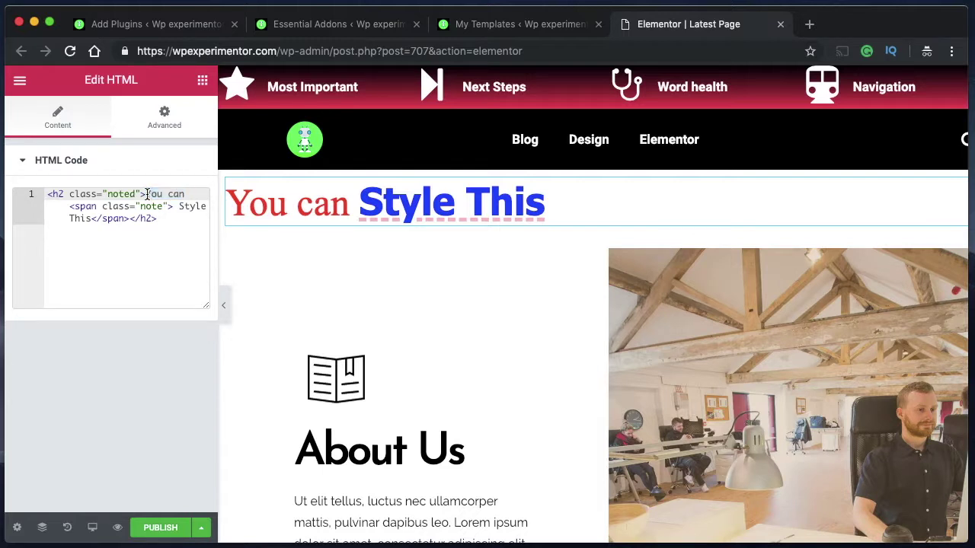
left_click(192, 194, "shift")
left_click(178, 206)
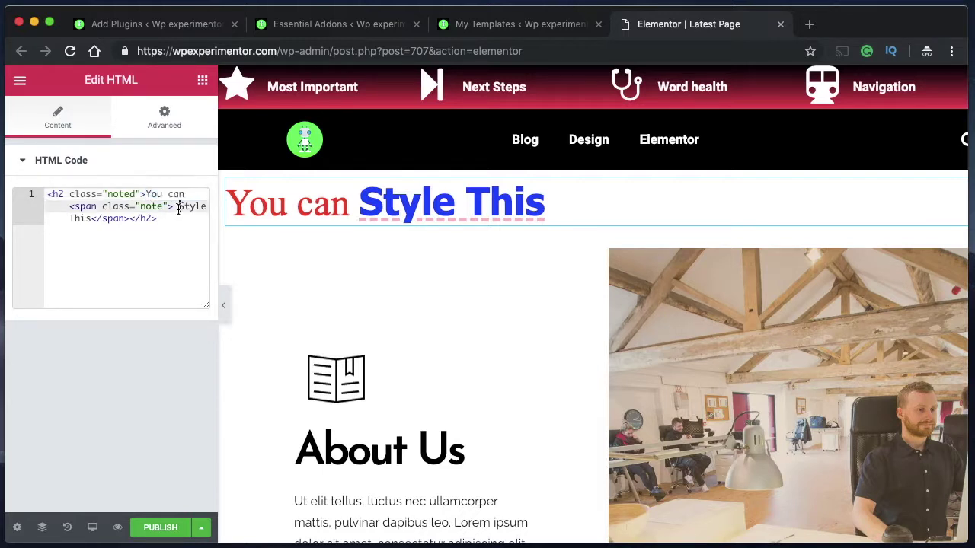
left_click(91, 219, "shift")
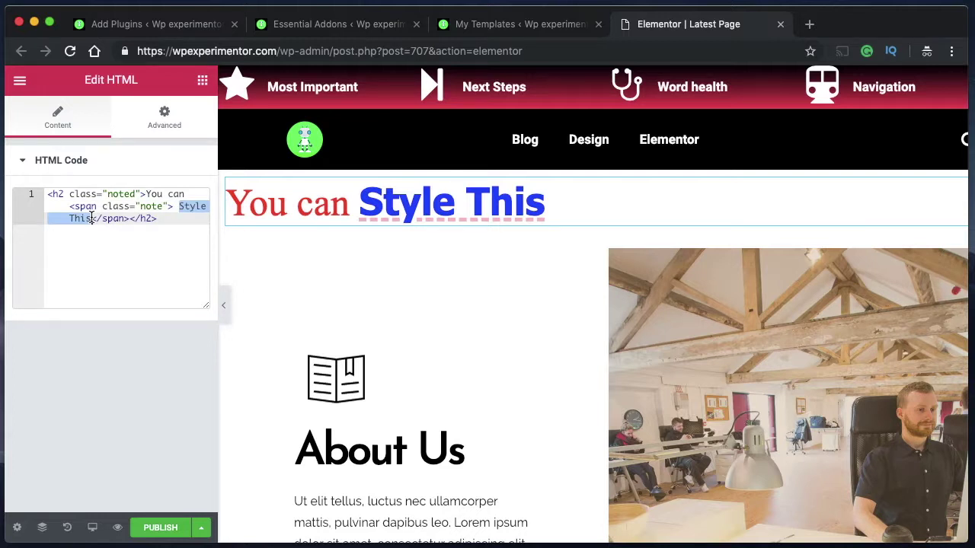
Reopen the HTML widget's custom CSS and review the declarations of the .note rule
left_click(179, 118)
scroll(75, 412, "down", 1)
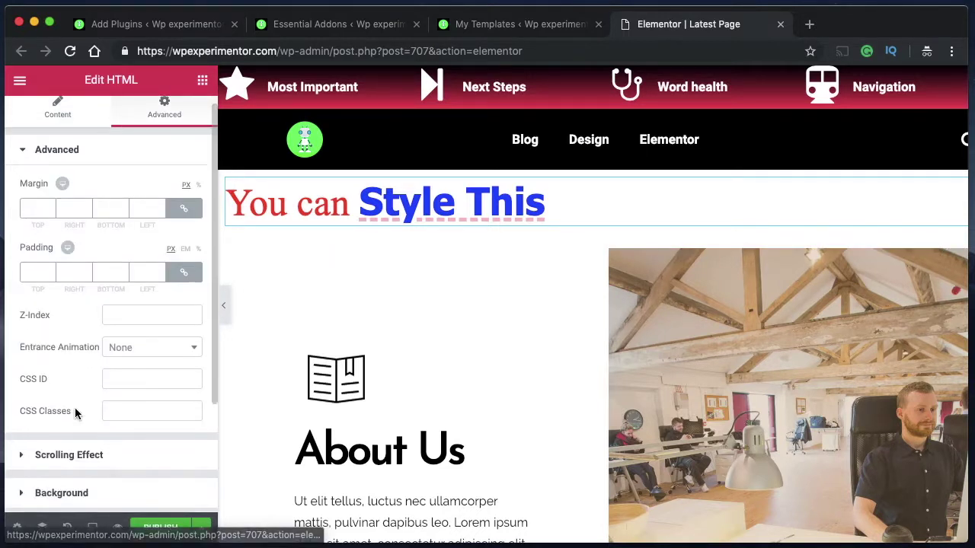
scroll(76, 427, "down", 3)
left_click(91, 496)
scroll(95, 454, "down", 3)
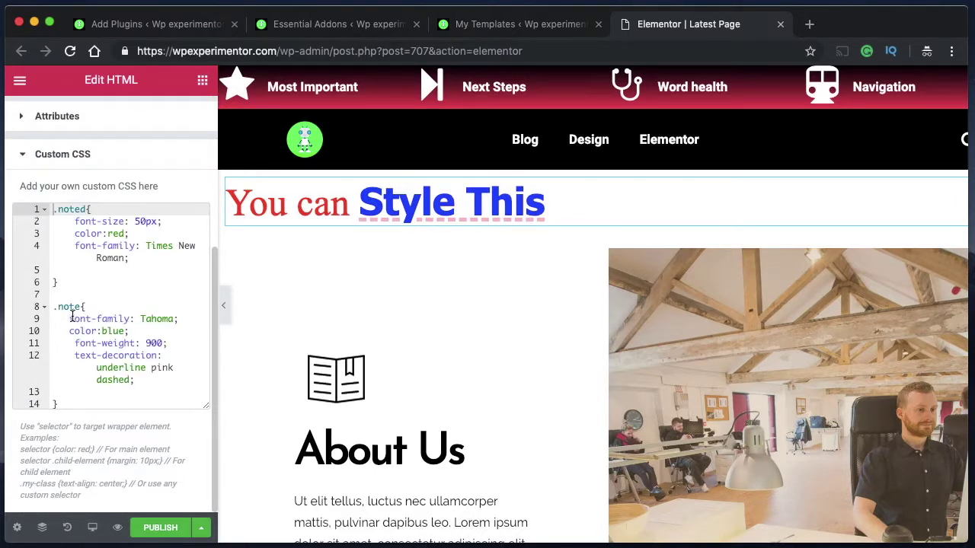
left_click_drag(71, 318, 136, 380)
left_click(135, 379)
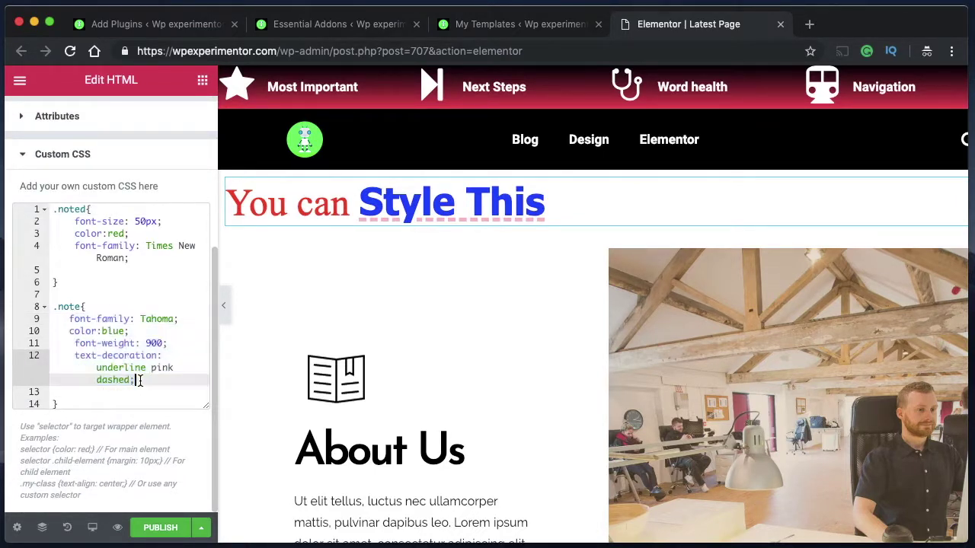
Add a font-style: italic; declaration below the blue color in the .note rule
left_click(140, 330)
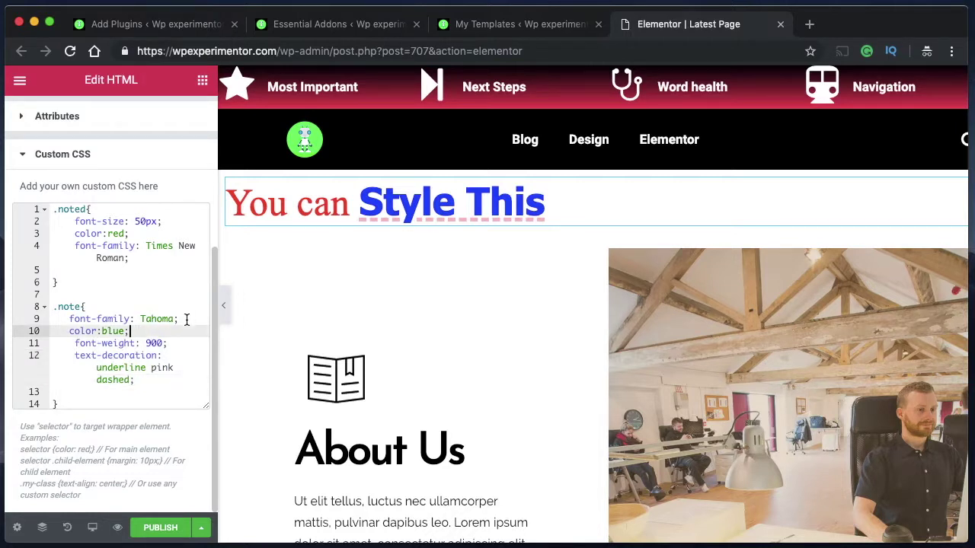
key("Return")
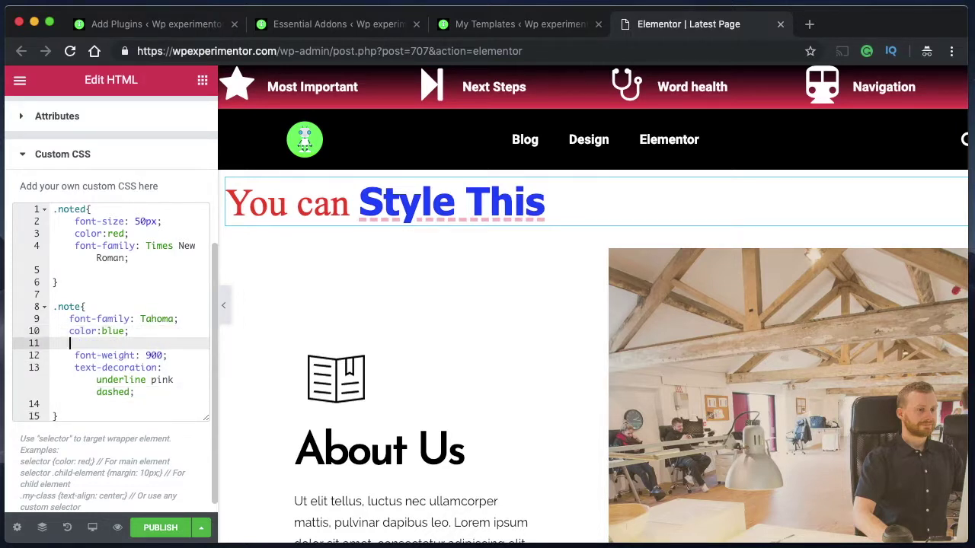
type("font")
key("Down")
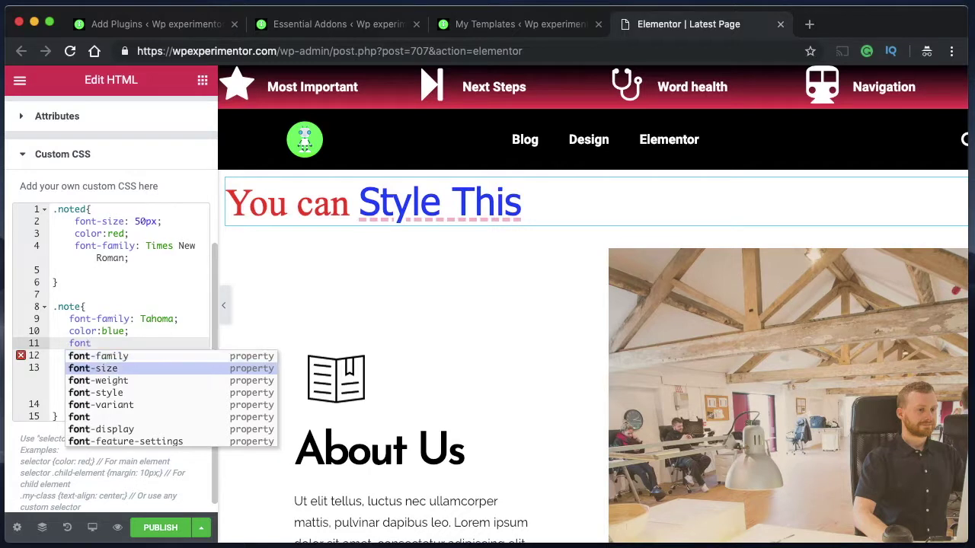
key("Down")
key("Down")
key("Return")
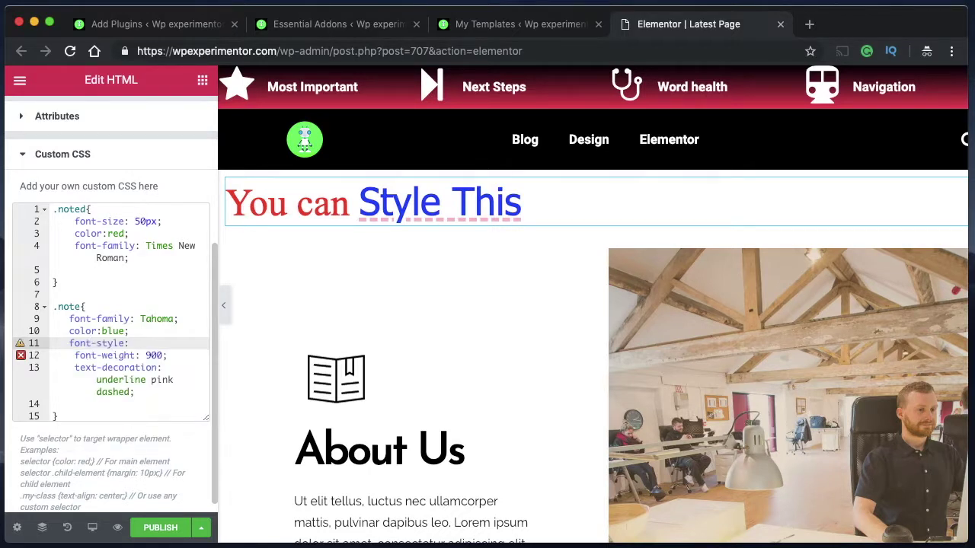
type("italic")
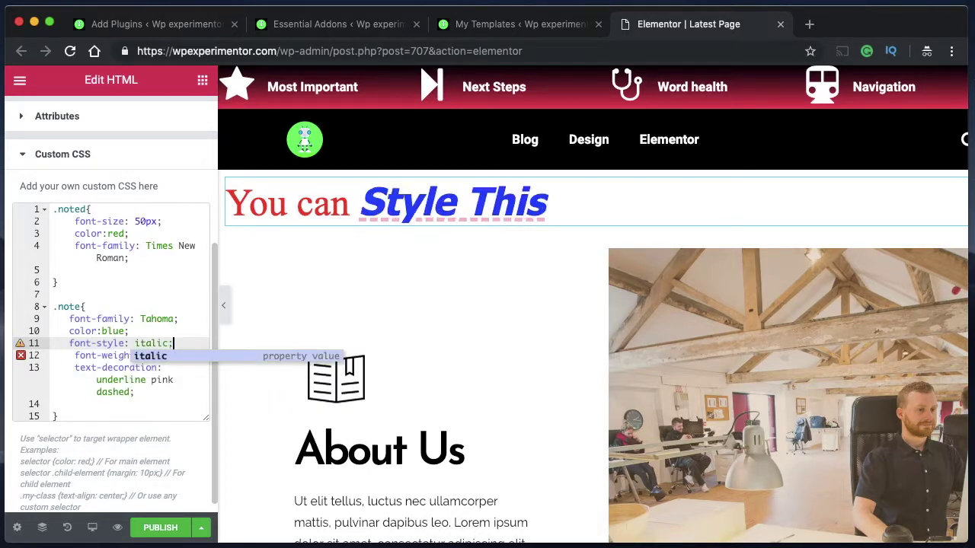
type(";")
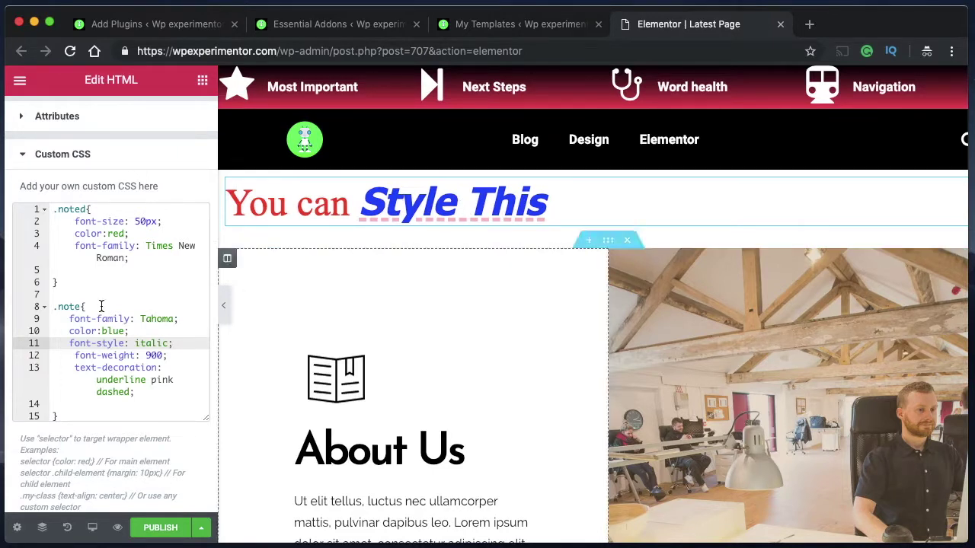
Examine the headline's full HTML code and its "You can" text, and return to the widget's custom CSS rules
left_click(119, 158)
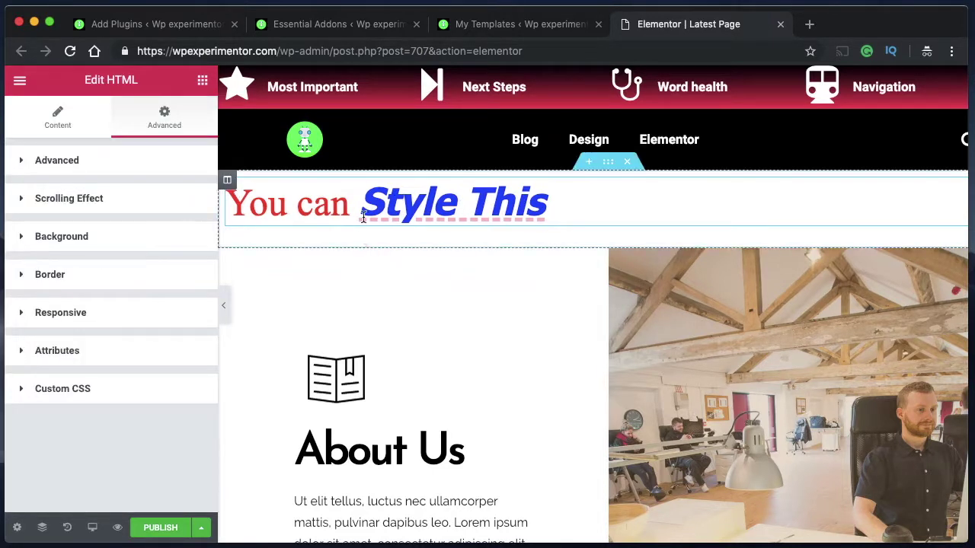
left_click(57, 116)
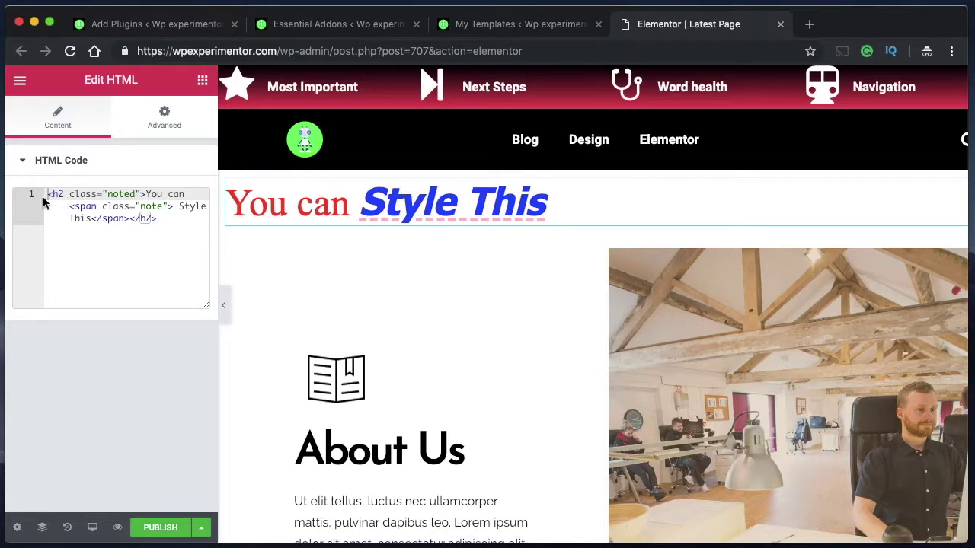
left_click_drag(45, 195, 160, 217)
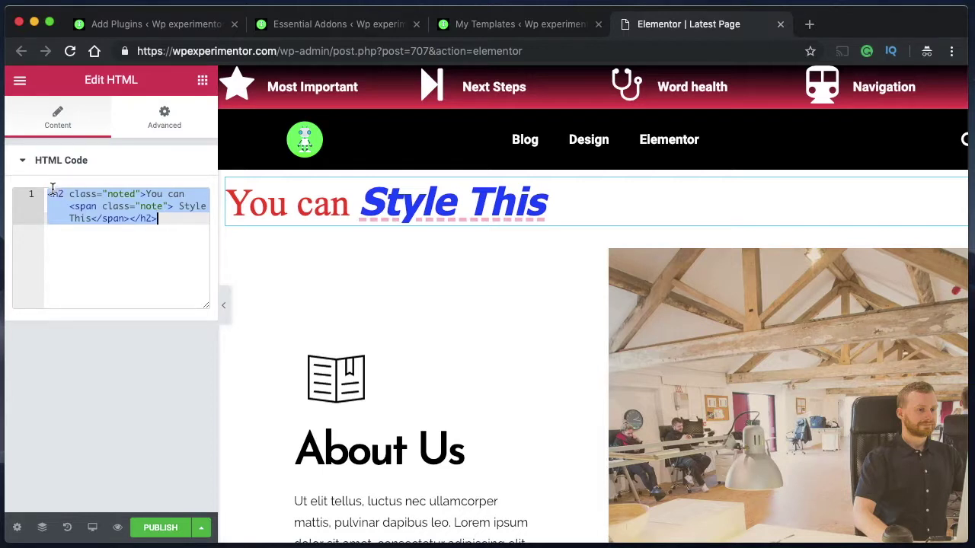
left_click_drag(144, 194, 186, 195)
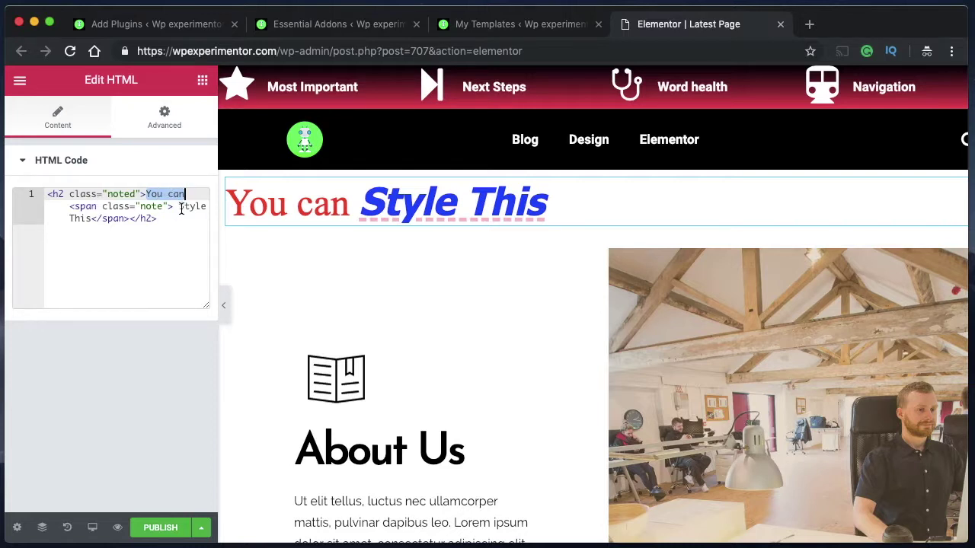
left_click(170, 222)
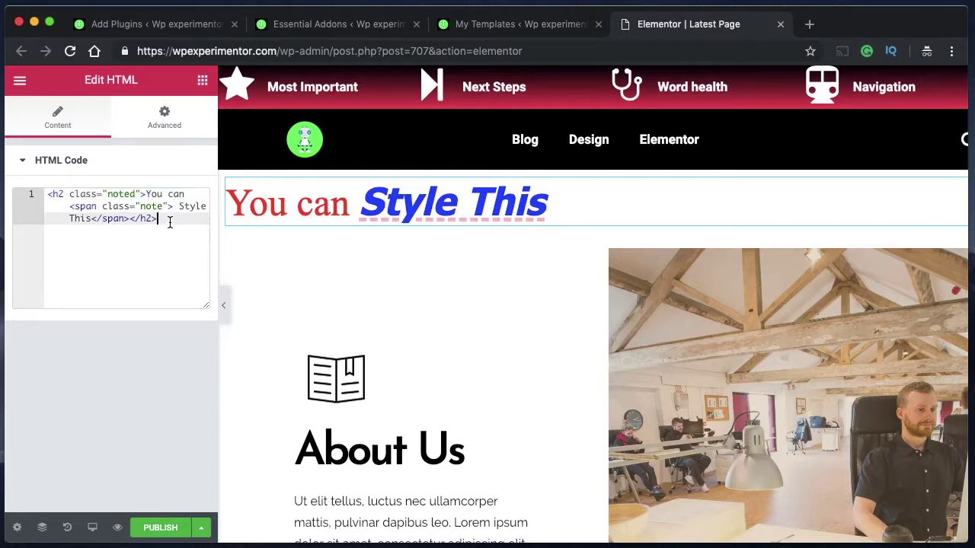
left_click(166, 131)
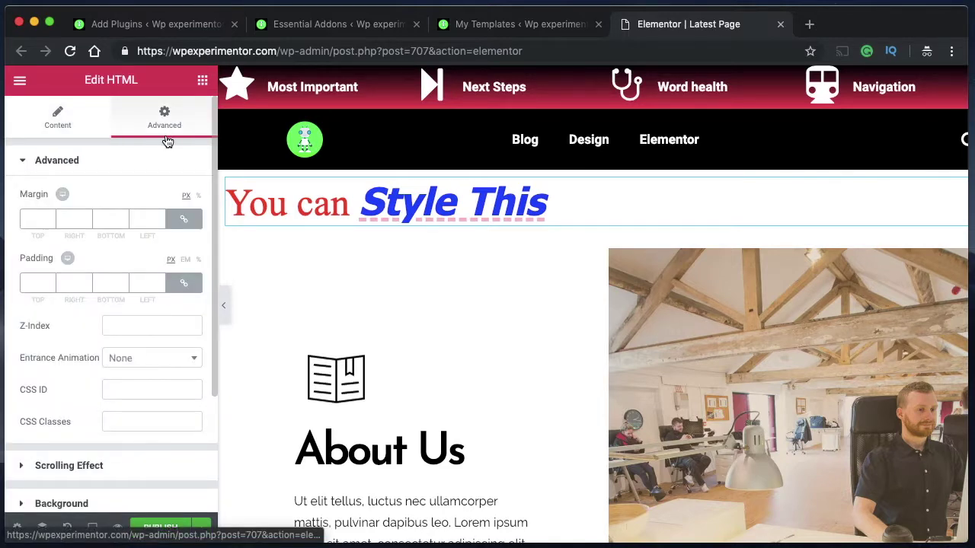
scroll(146, 267, "down", 2)
left_click(118, 499)
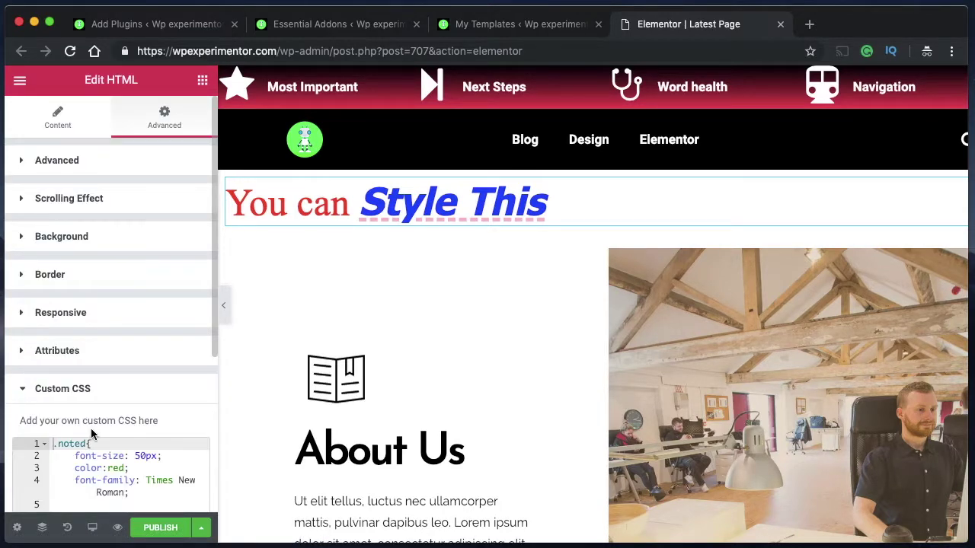
scroll(76, 396, "down", 3)
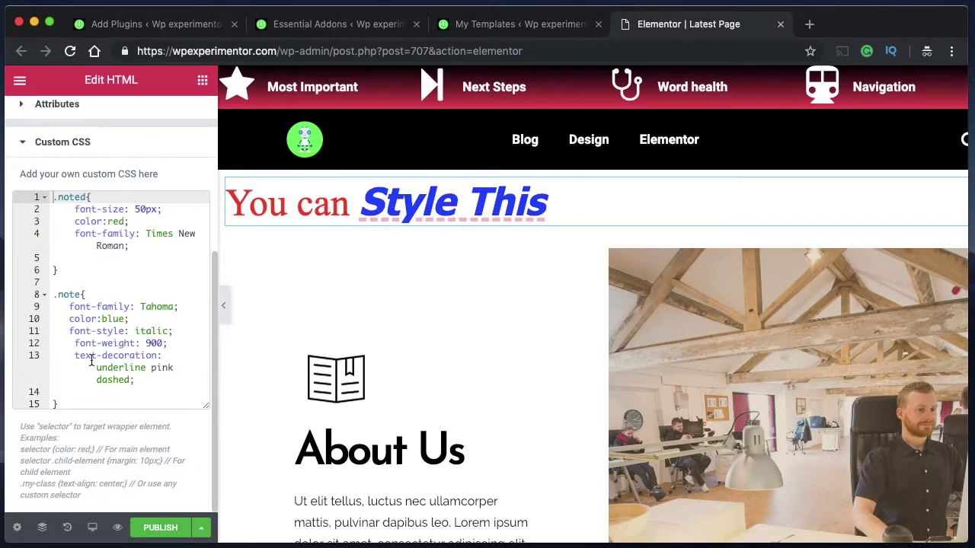
In the headline's HTML code, move the word "This" out of the note span to just after the closing </span> tag
left_click(68, 140)
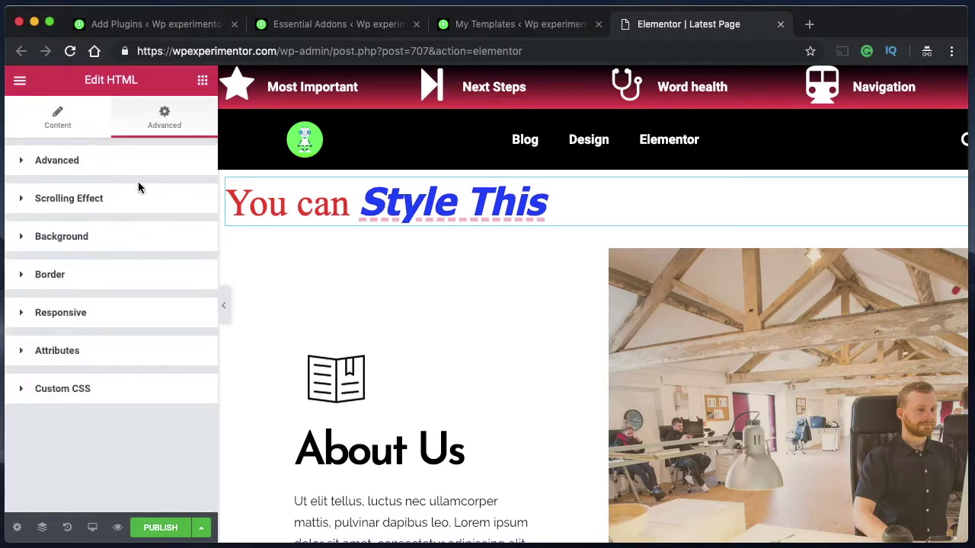
left_click(71, 129)
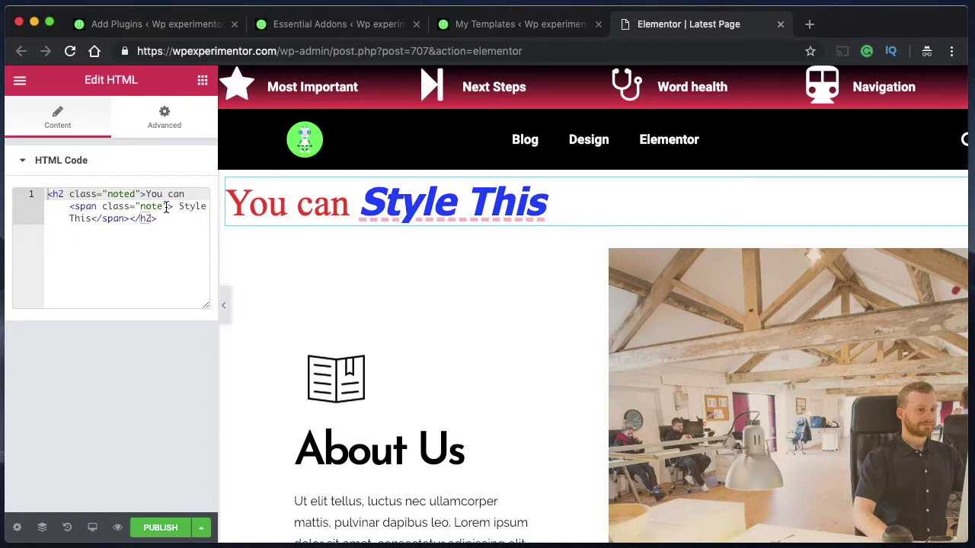
double_click(81, 220)
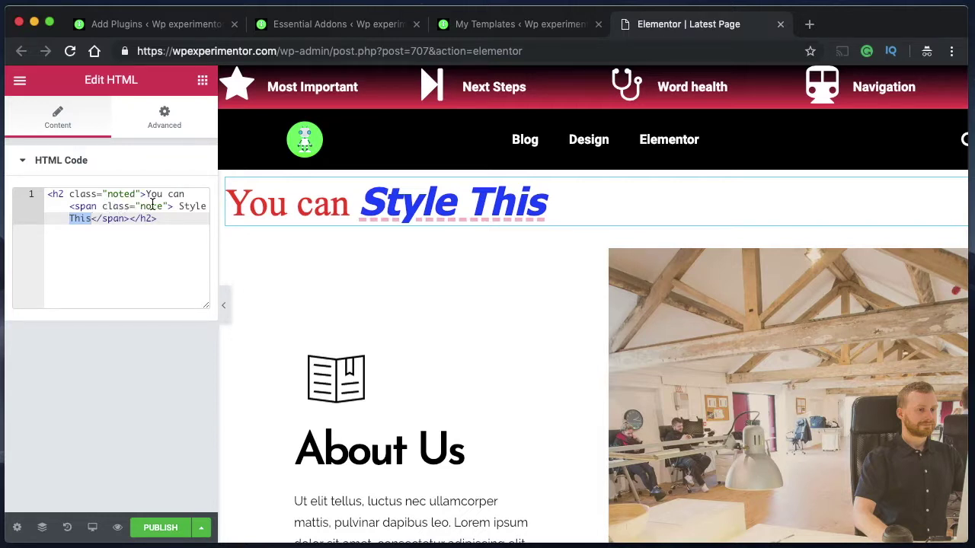
double_click(81, 220)
key("BackSpace")
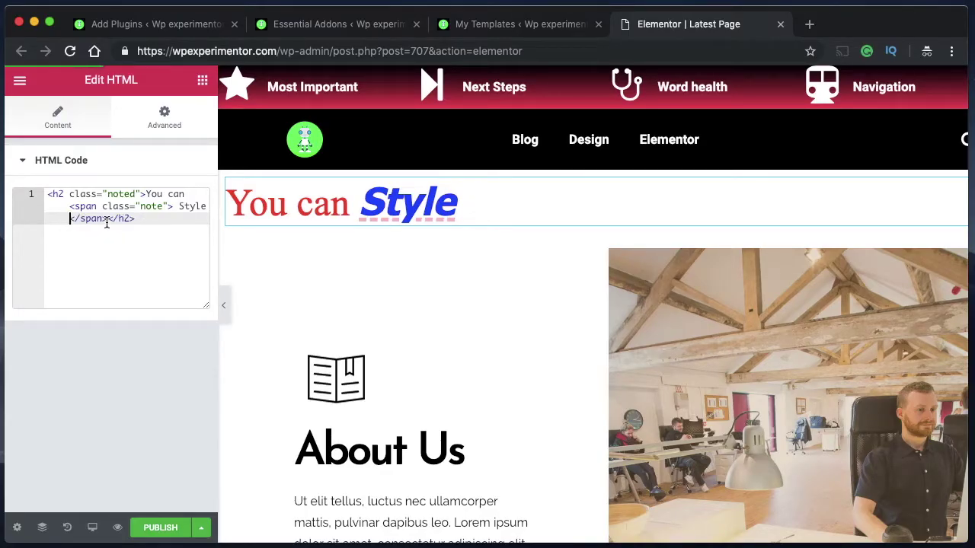
left_click(106, 221)
type("This")
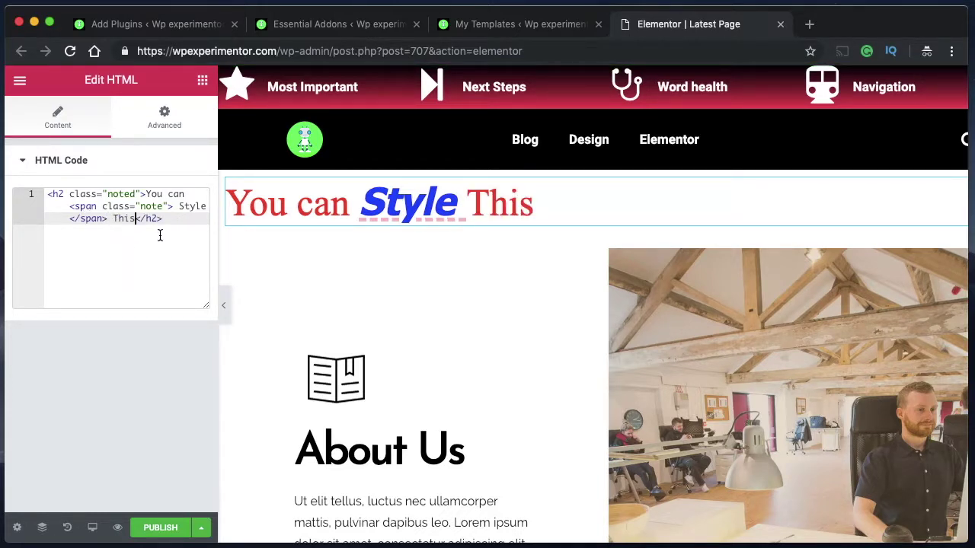
Remove the font-weight: 900; declaration from the .note rule in the HTML widget's custom CSS
double_click(193, 206)
left_click(110, 162)
left_click(158, 128)
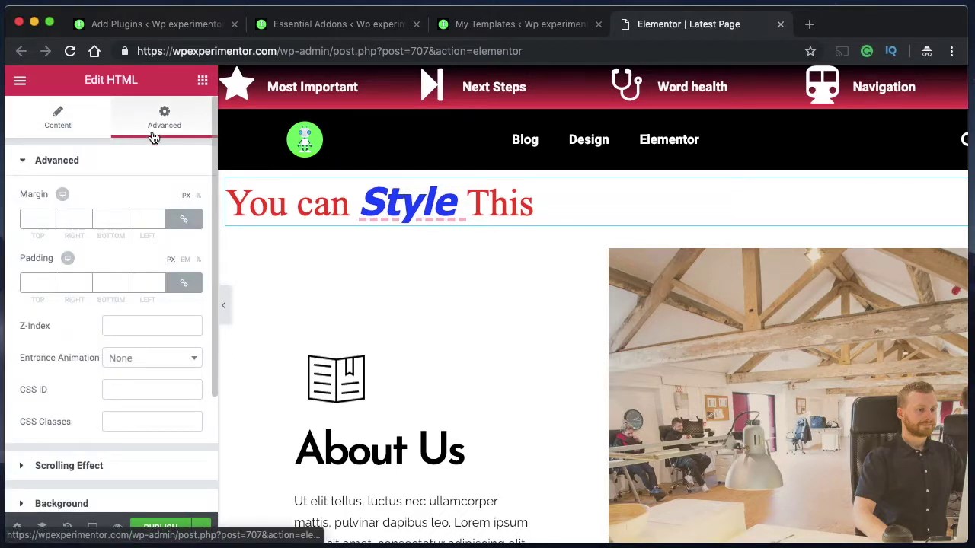
scroll(87, 385, "down", 3)
left_click(86, 501)
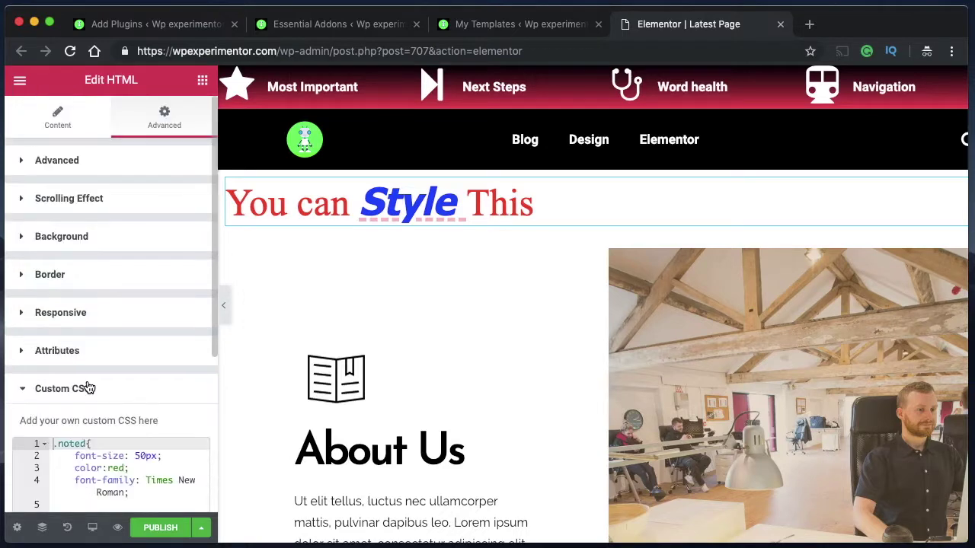
scroll(86, 381, "down", 5)
triple_click(159, 344)
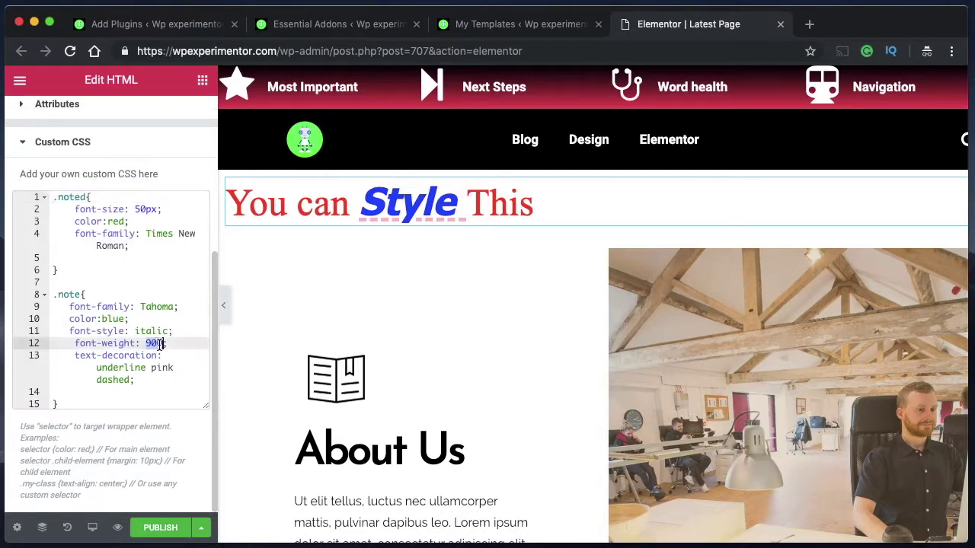
key("BackSpace")
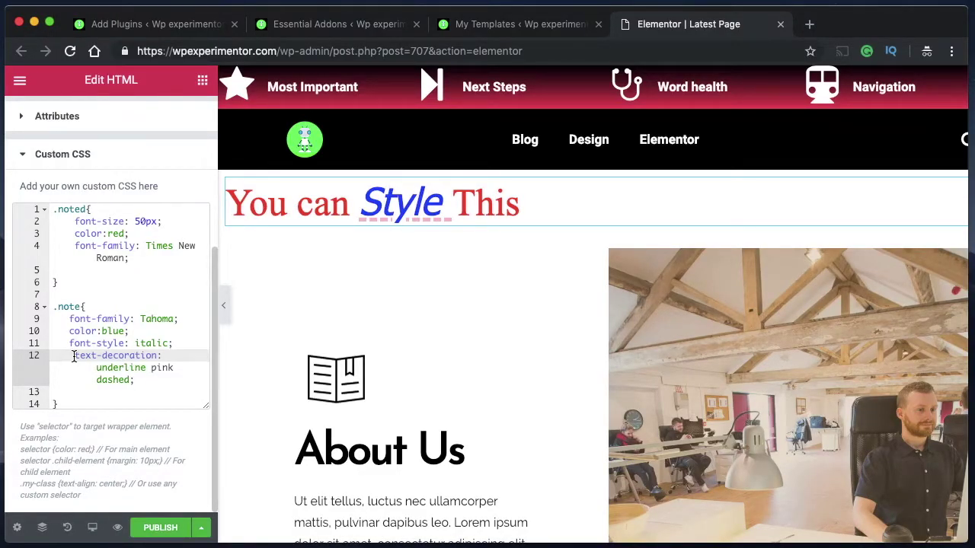
Remove the pink dashed underline text-decoration declaration and its empty line from the .note rule
left_click_drag(74, 354, 142, 381)
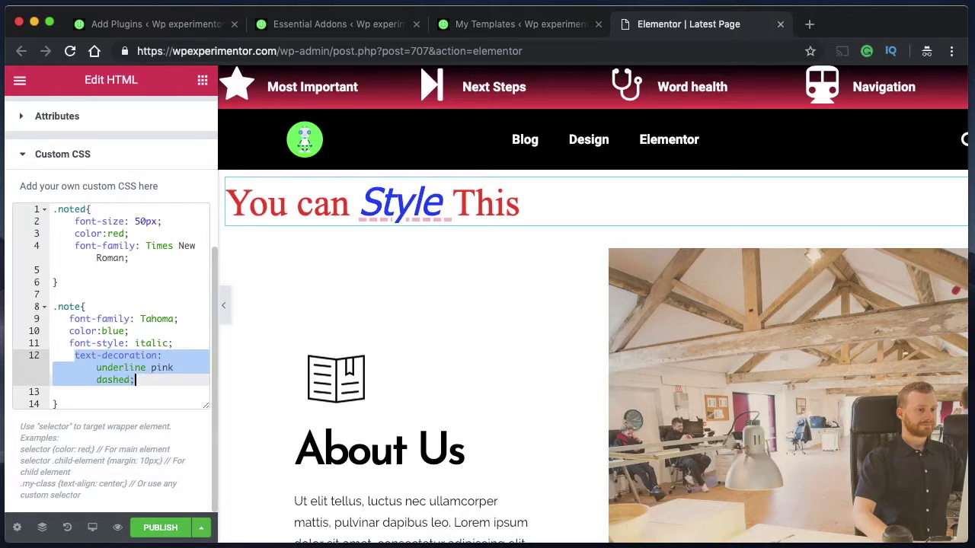
key("BackSpace")
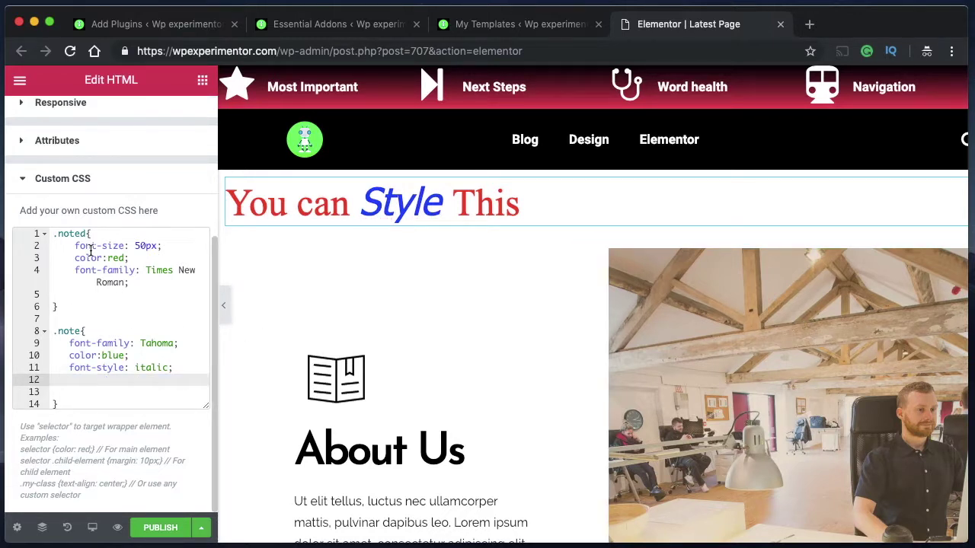
key("BackSpace")
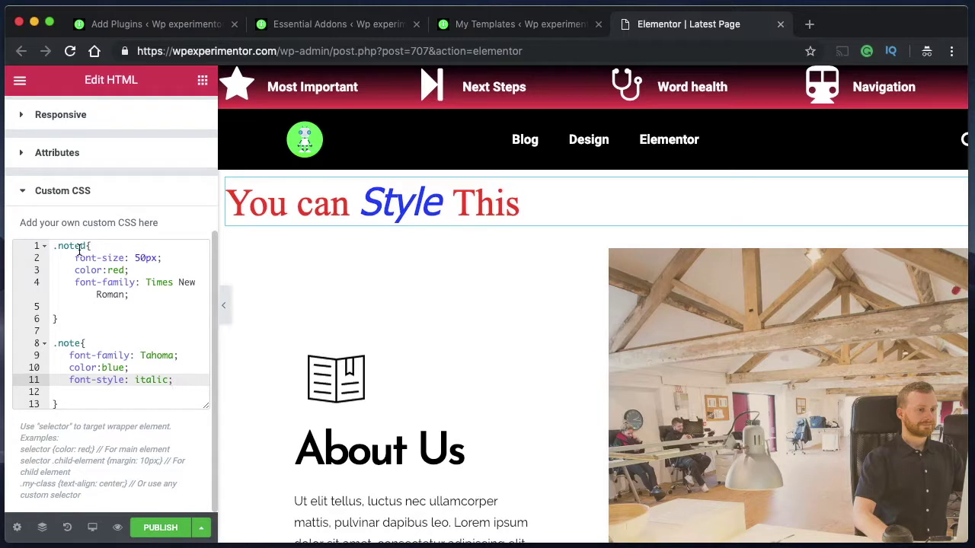
Delete the font-size and font-family declarations from the .noted rule and the font-family declaration from the .note rule
triple_click(172, 258)
key("BackSpace")
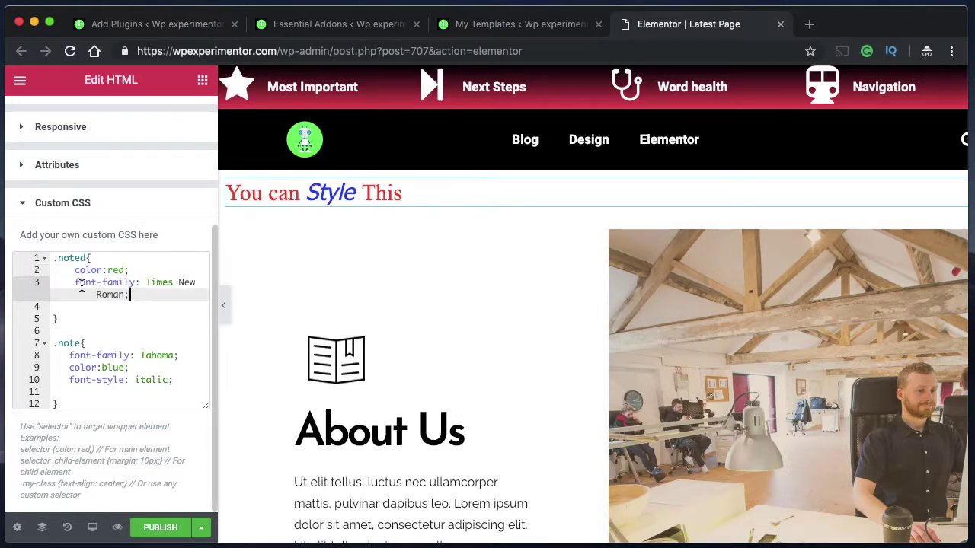
triple_click(73, 283)
key("super+x")
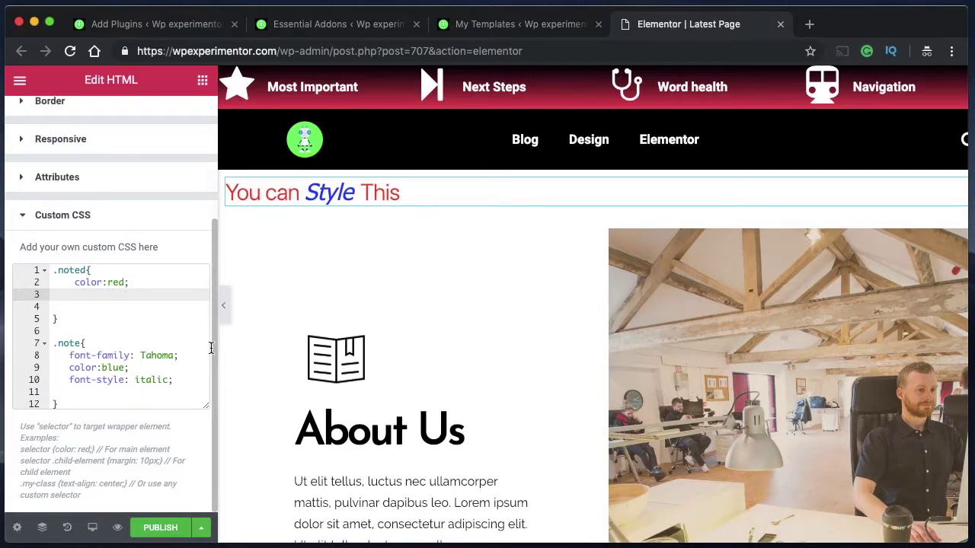
triple_click(183, 353)
key("super+x")
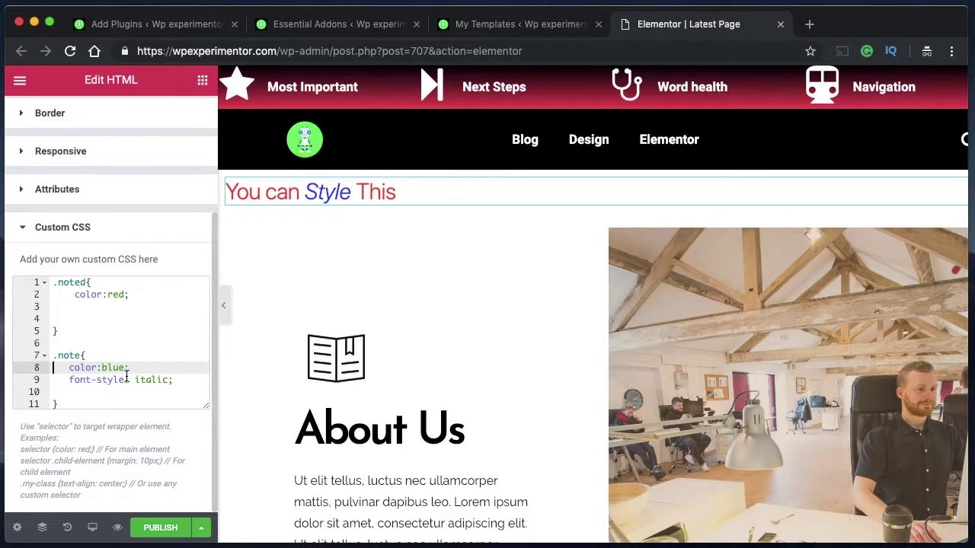
left_click(182, 380)
key("Return")
type("font")
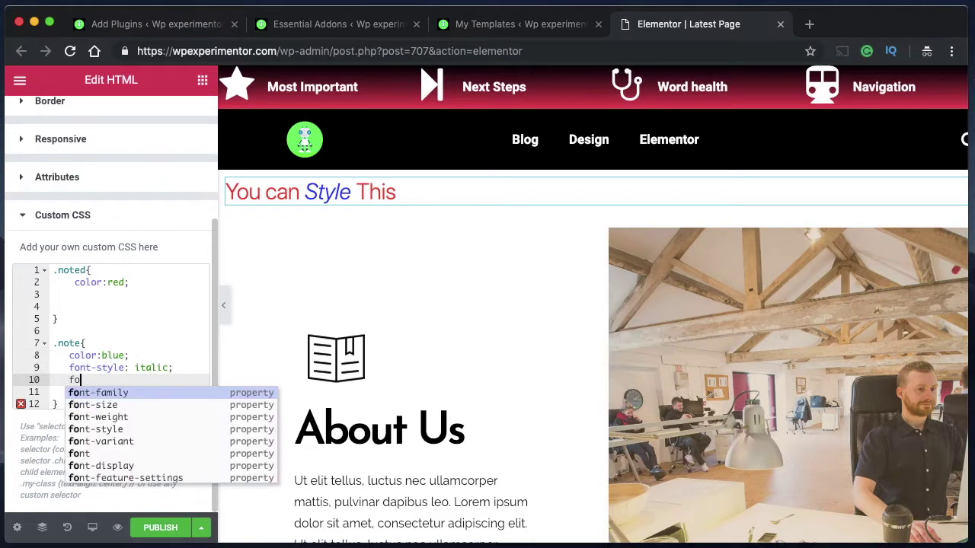
key("Down")
key("Down")
key("Return")
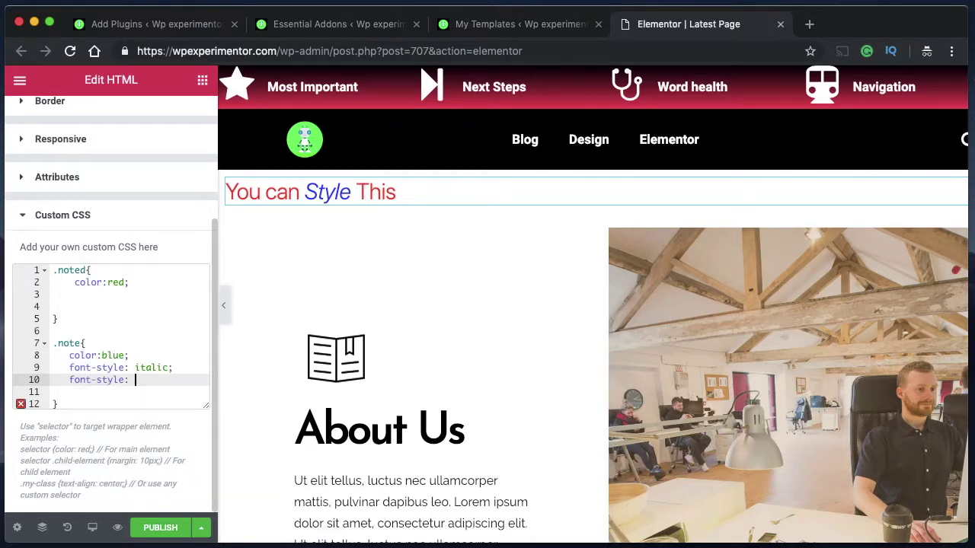
key("BackSpace")
key("BackSpace")
key("BackSpace")
key("BackSpace")
key("BackSpace")
key("BackSpace")
key("BackSpace")
key("BackSpace")
key("BackSpace")
Add a text-decoration: underline red wavy; declaration to the .note rule and preview the headline at full page width
type("text")
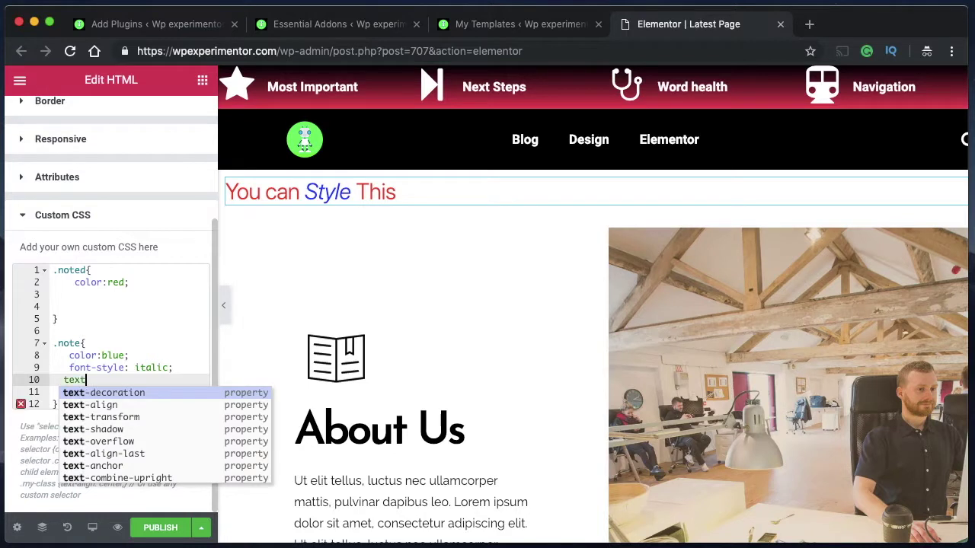
key("Return")
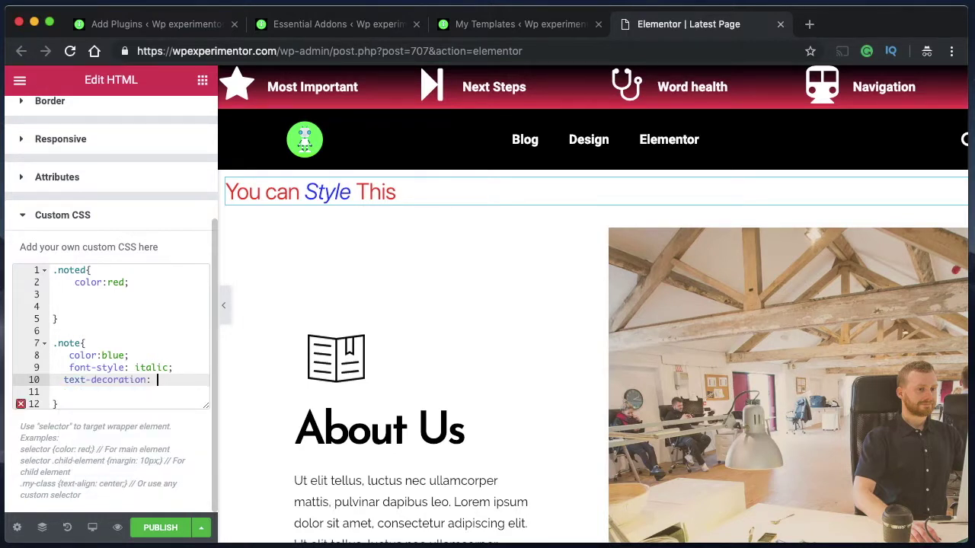
type("und")
key("Return")
type(";")
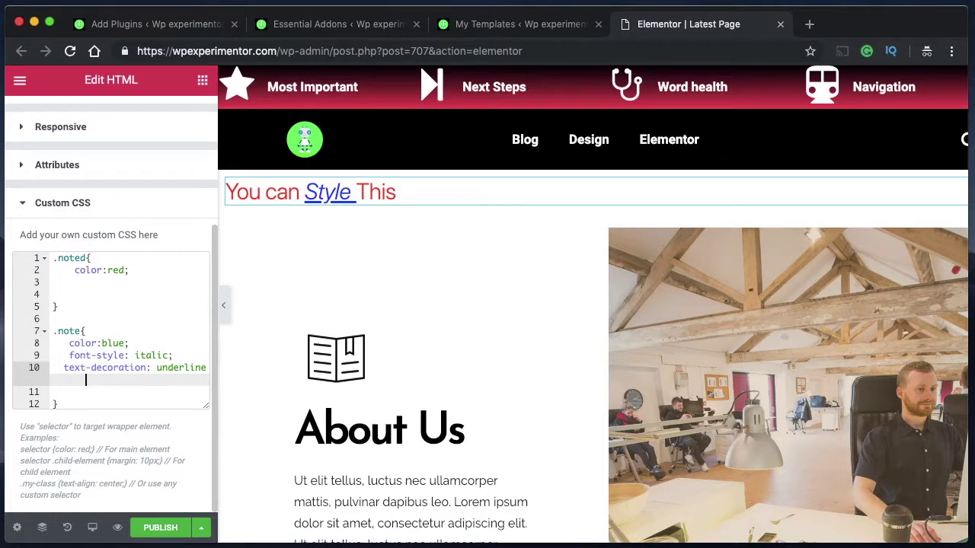
type("red wavy;")
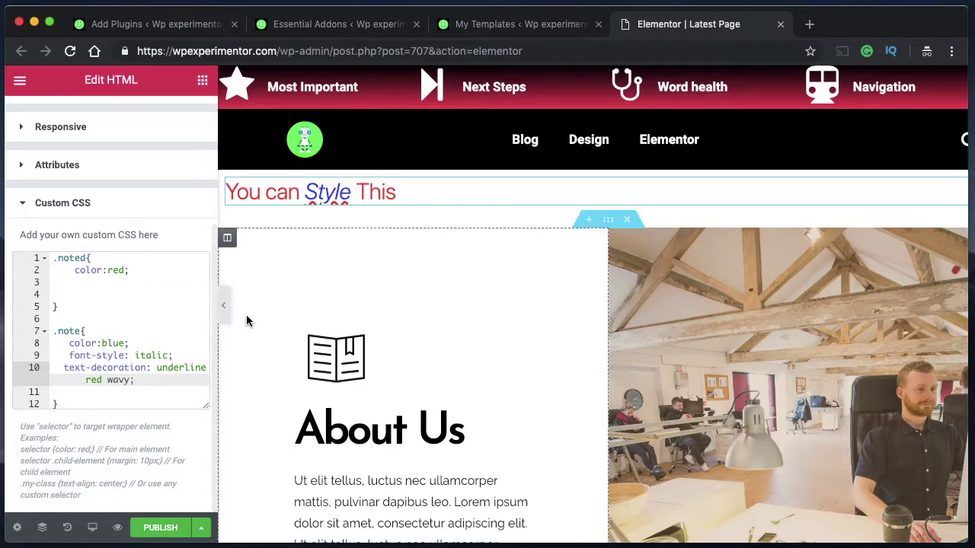
left_click(223, 305)
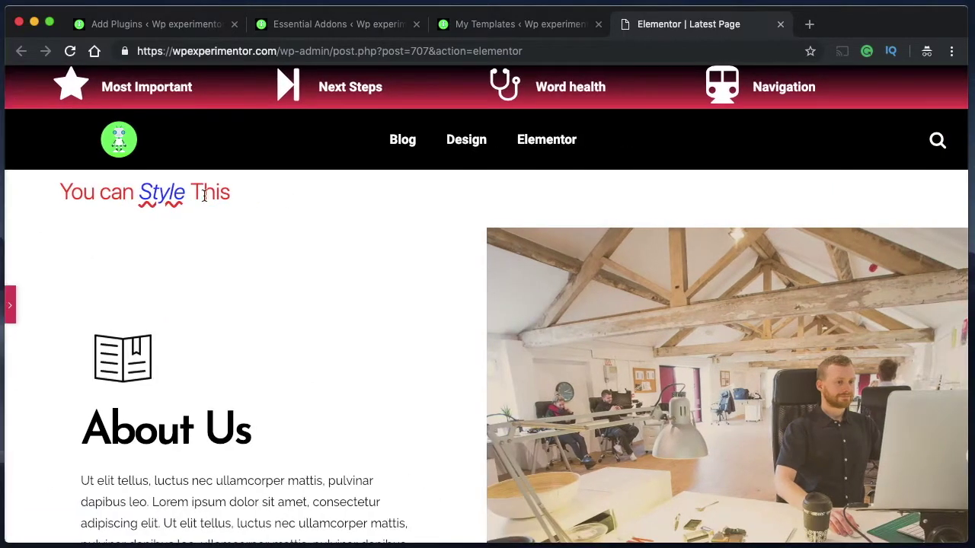
left_click(11, 313)
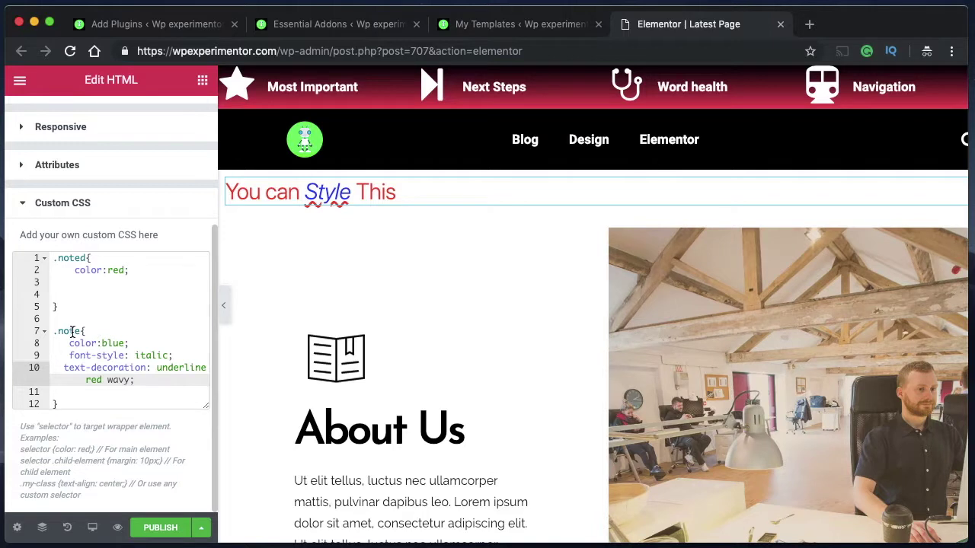
Add a background-color declaration with the value red below the wavy underline in the .note rule
key("Return")
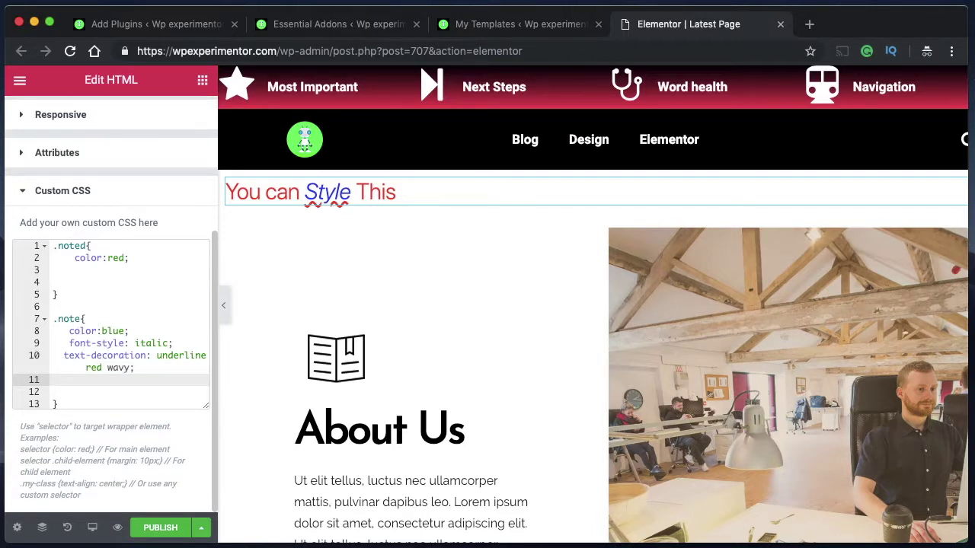
type("back")
key("Down")
key("Return")
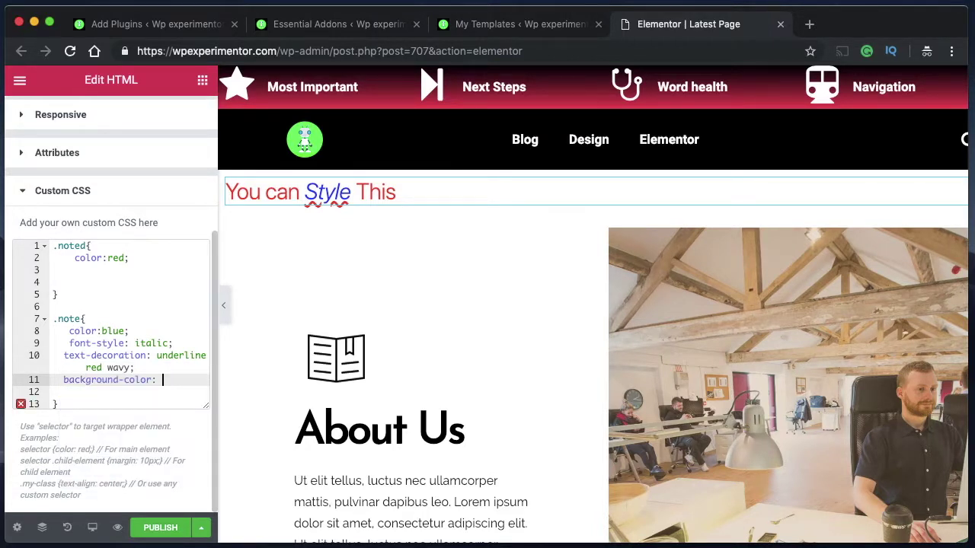
type("red")
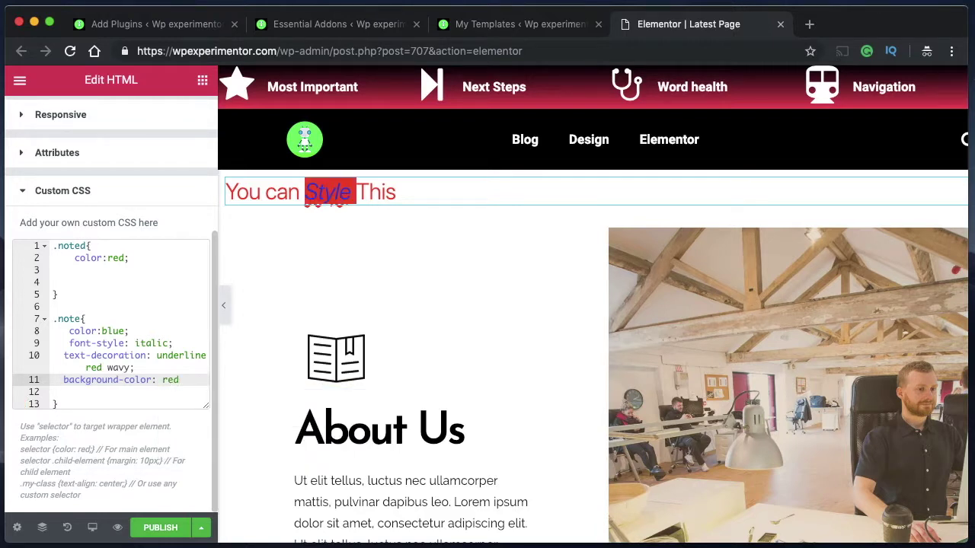
Change the .note rule's background-color value to black and end the declaration with a semicolon
key("BackSpace")
key("BackSpace")
key("BackSpace")
type("blue")
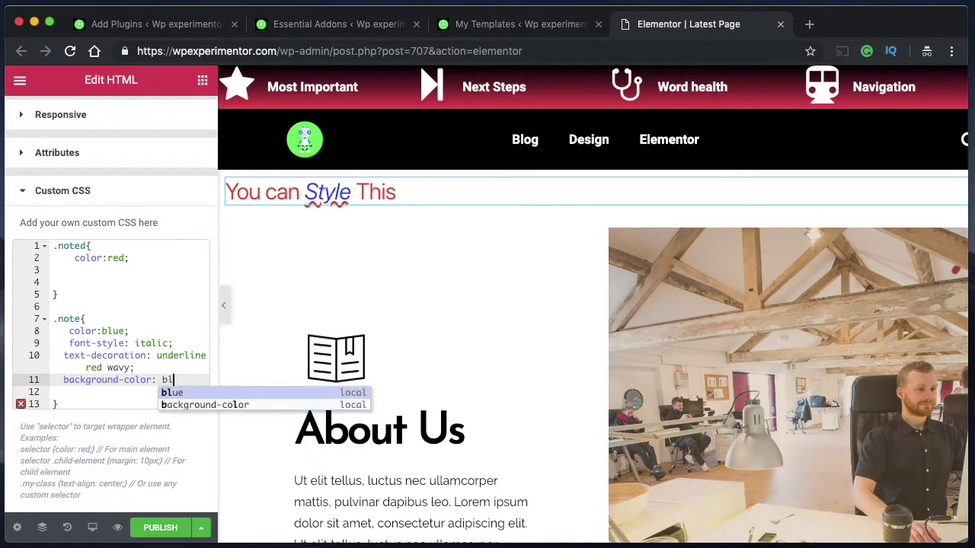
key("BackSpace")
key("BackSpace")
key("BackSpace")
key("BackSpace")
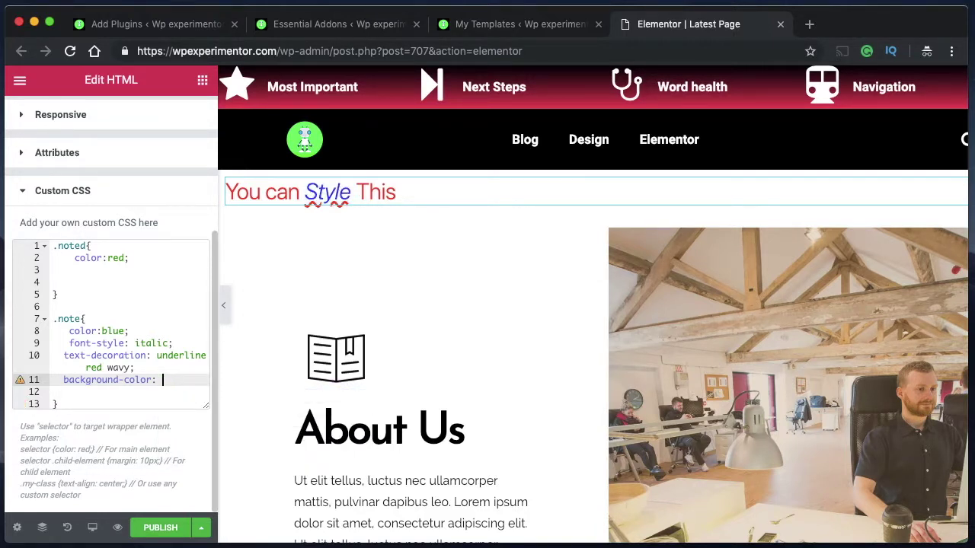
type("black;")
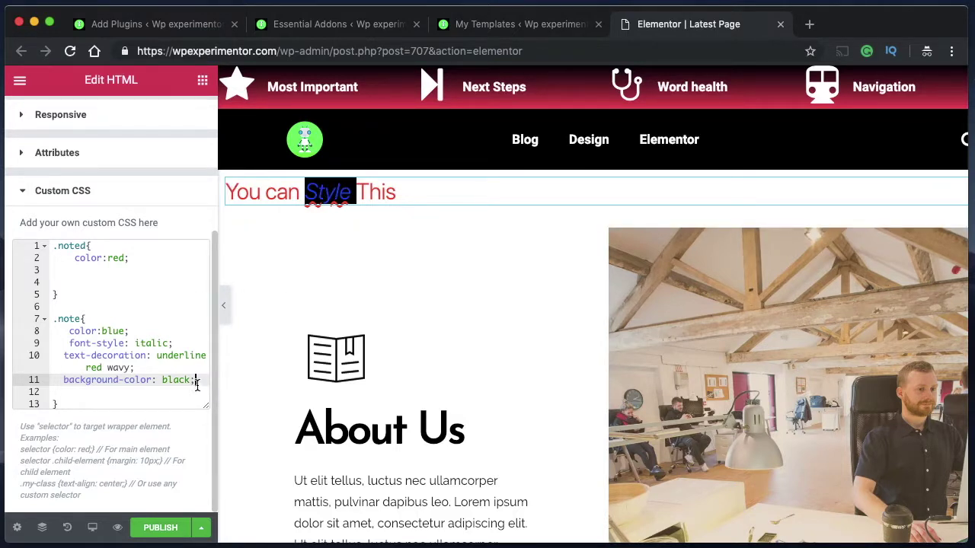
Start a background-image declaration without a value on a new line below the background color in the .note rule
key("Return")
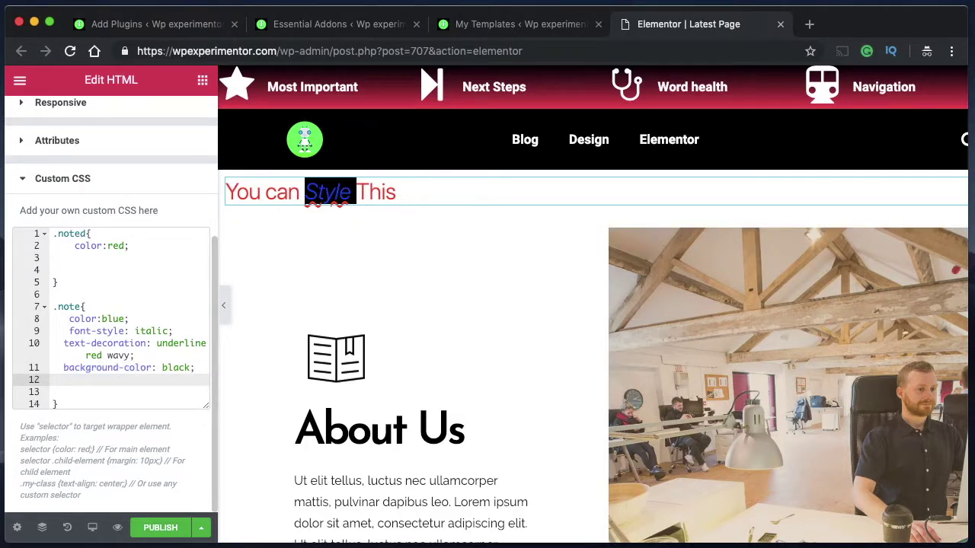
type("ba")
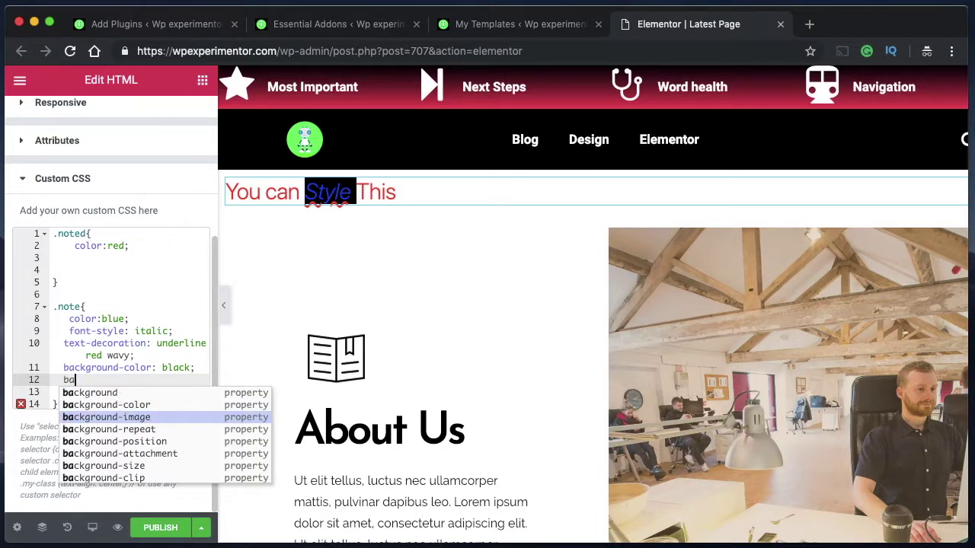
key("Return")
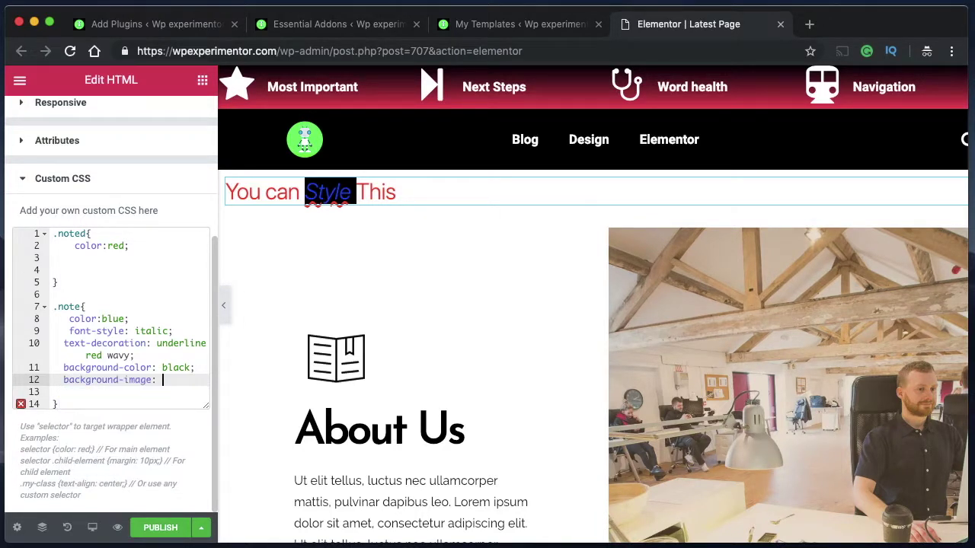
Delete the background-color: black; and text-decoration: underline red wavy; declarations from the .note rule
triple_click(175, 367)
key("BackSpace")
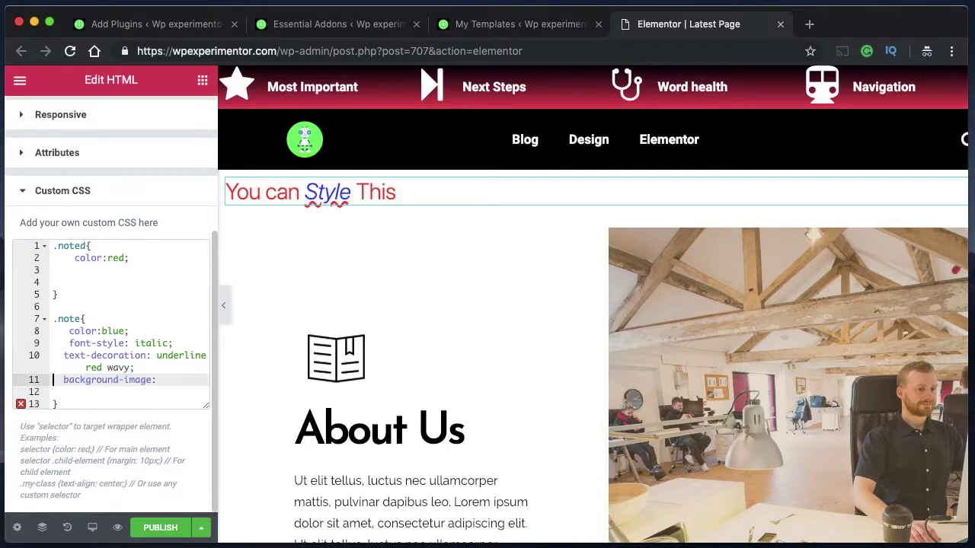
left_click(138, 366)
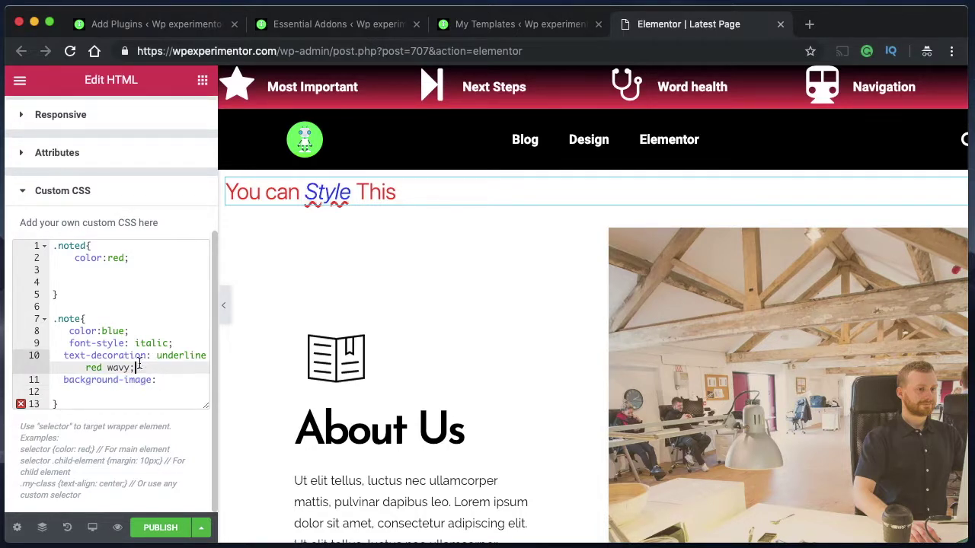
key("Home")
key("shift+End")
key("BackSpace")
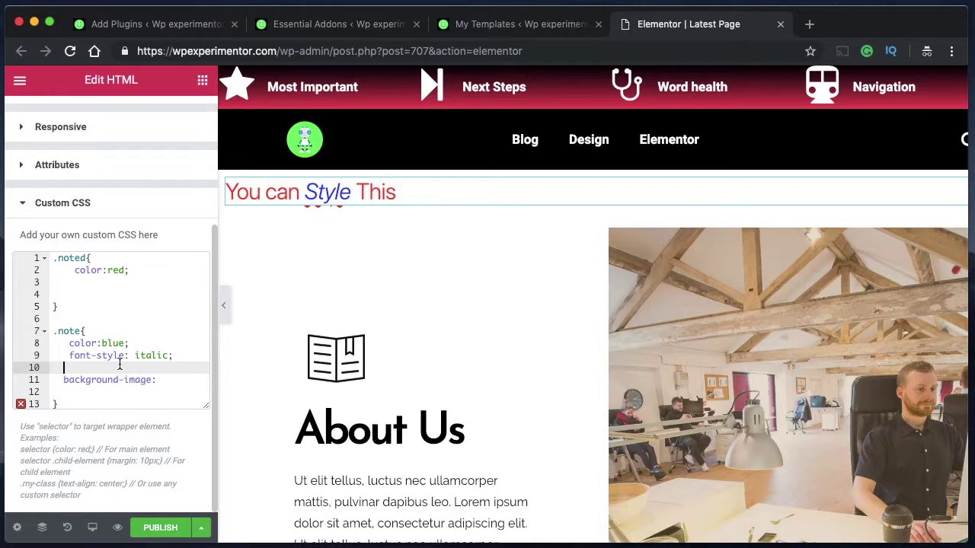
Remove the blank line in the .note rule and set its background-image to linear-gradient(red,blue,green)
key("BackSpace")
key("BackSpace")
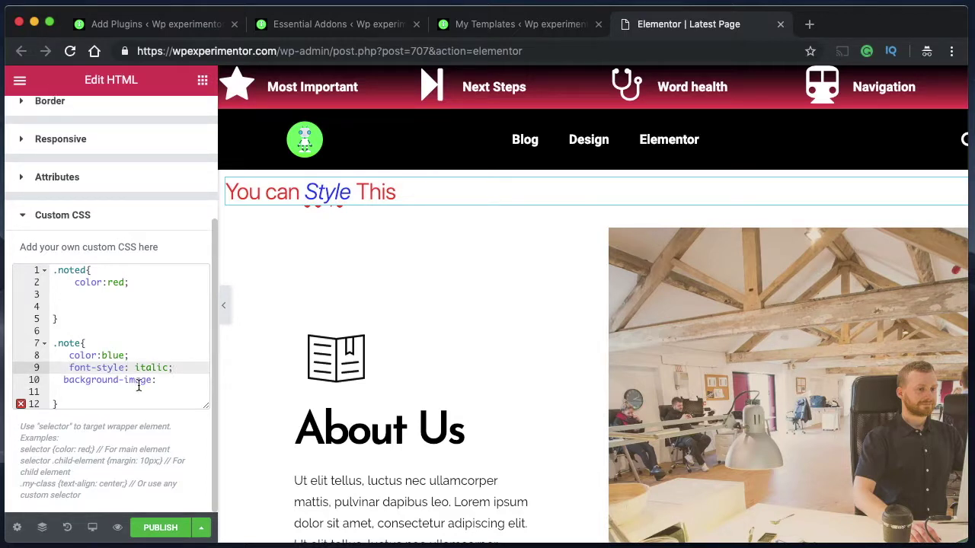
left_click(162, 380)
type("lin")
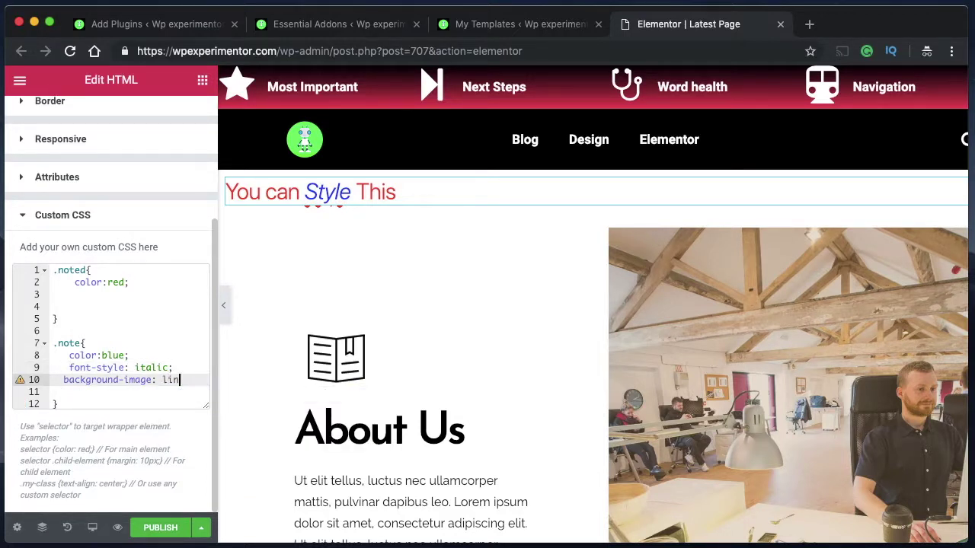
type("ear")
type("-gradient")
type("(r")
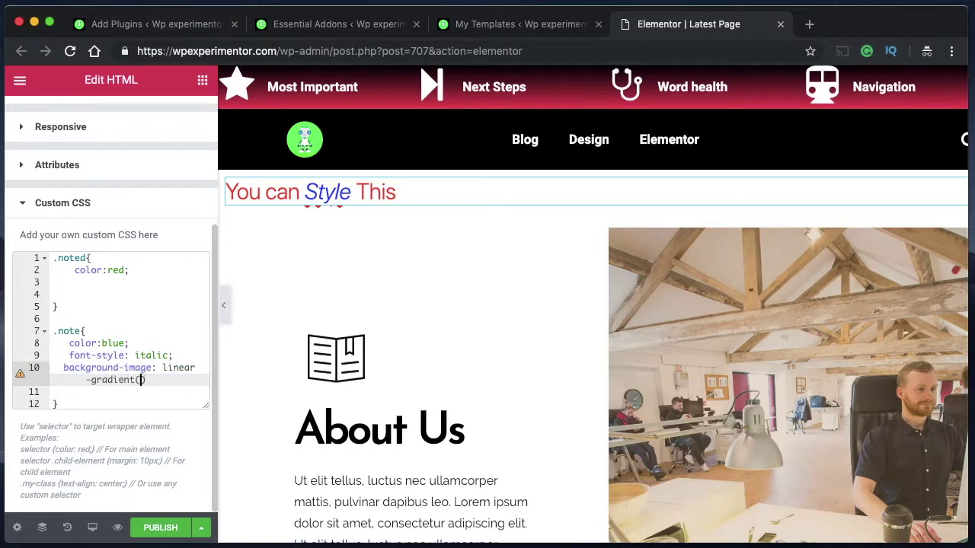
type("ed,")
type("blue")
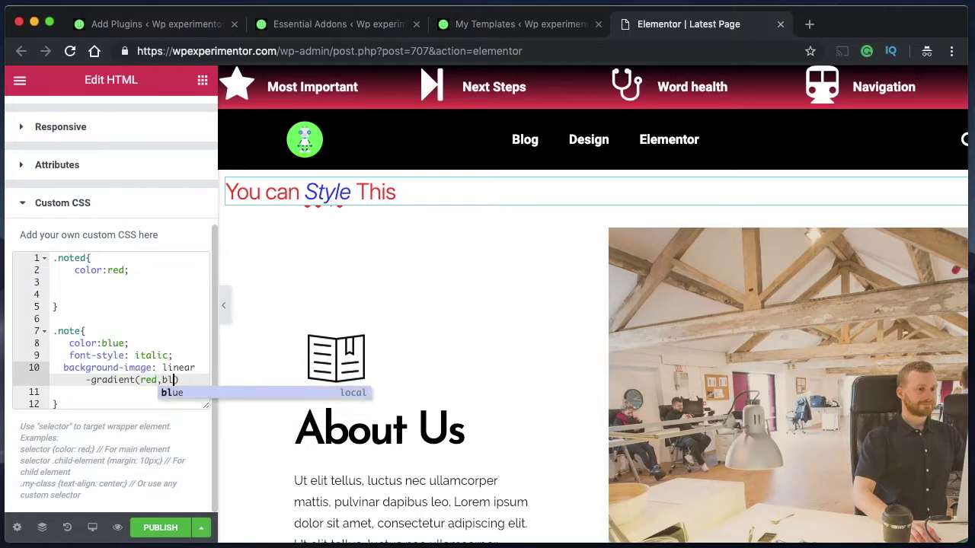
type(",gree")
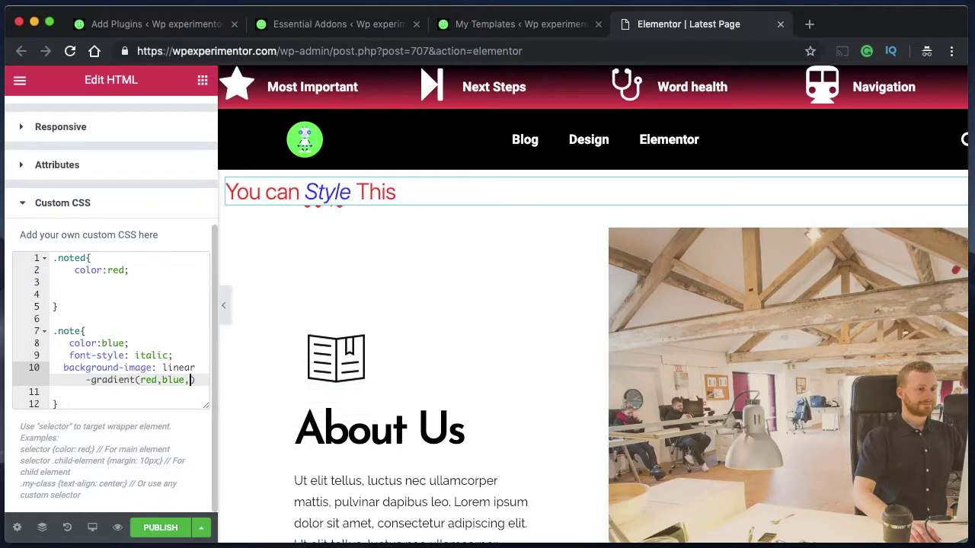
type("n")
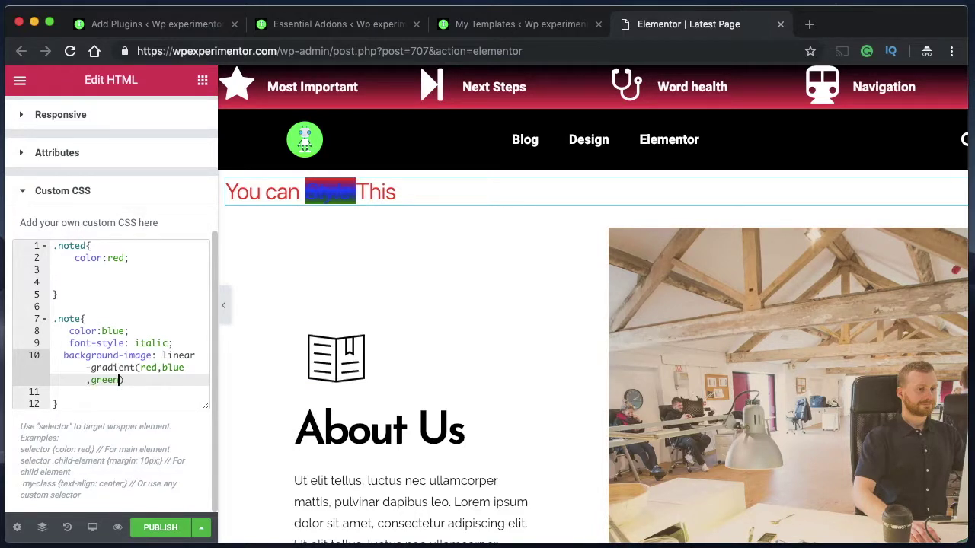
Replace blue with pink in the .note rule's gradient and add a 135deg angle before red
double_click(166, 369)
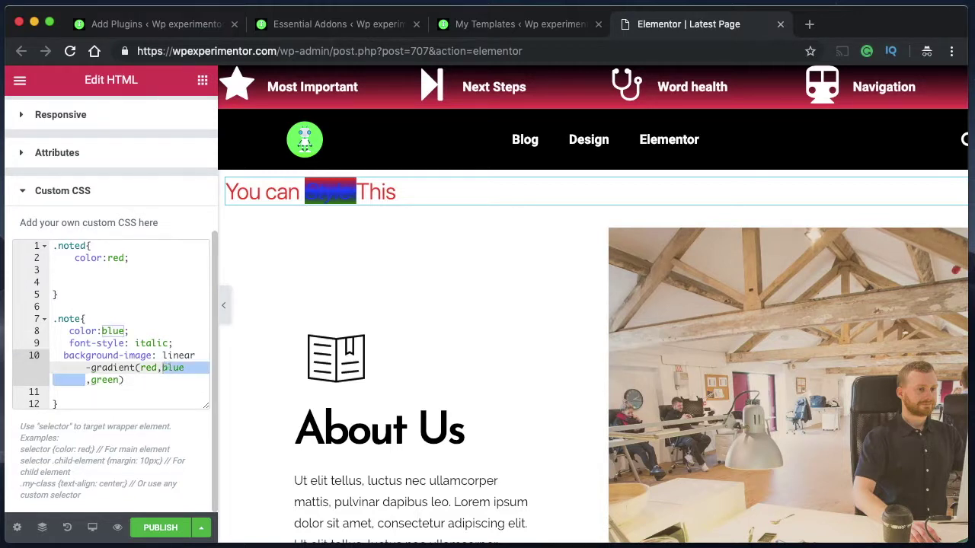
type("pink")
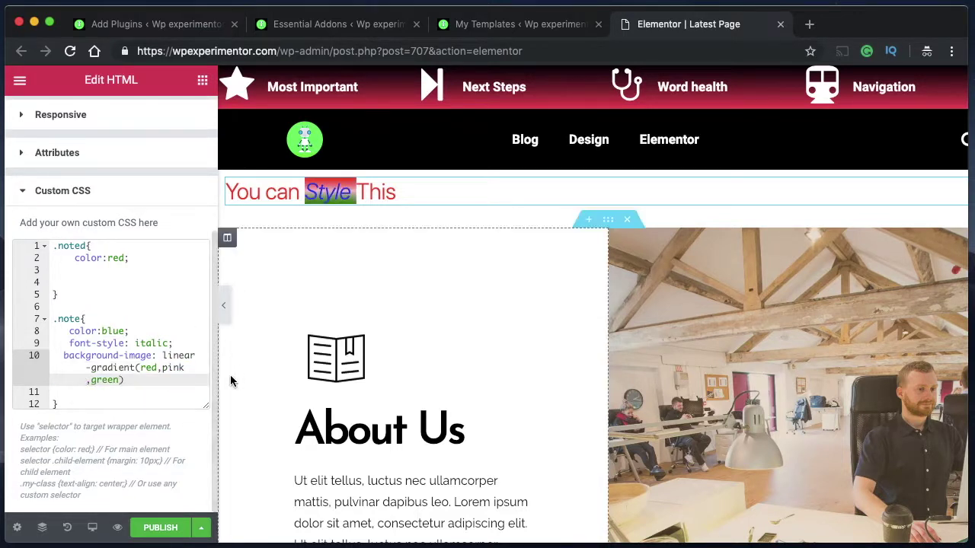
left_click(138, 368)
type("t(135")
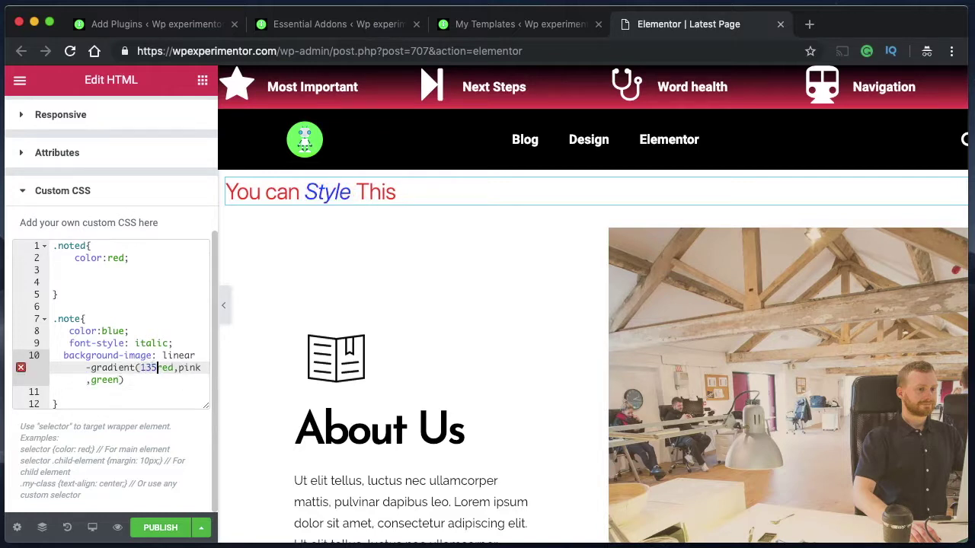
type("deg,")
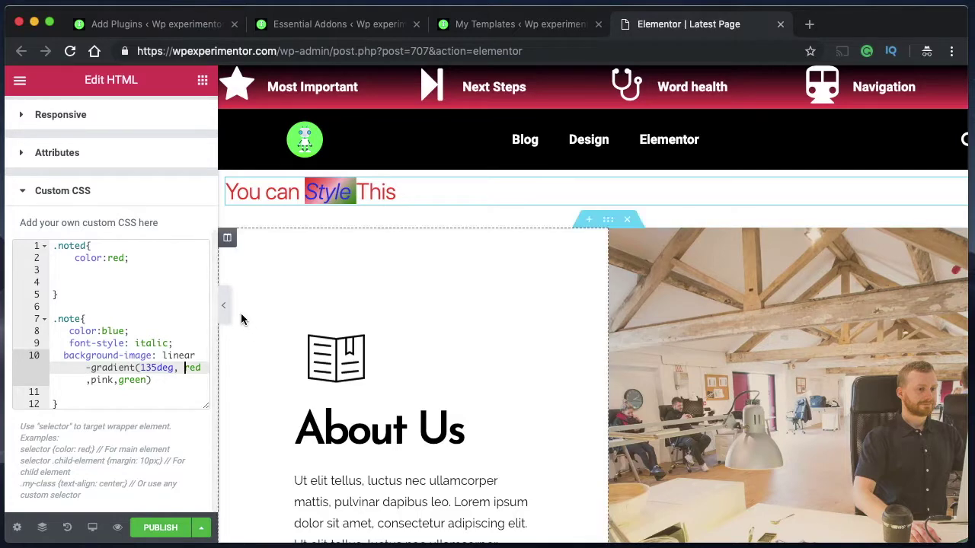
Preview the headline at full width with the editor panel hidden, select the word Style, and restore the panel
left_click(223, 304)
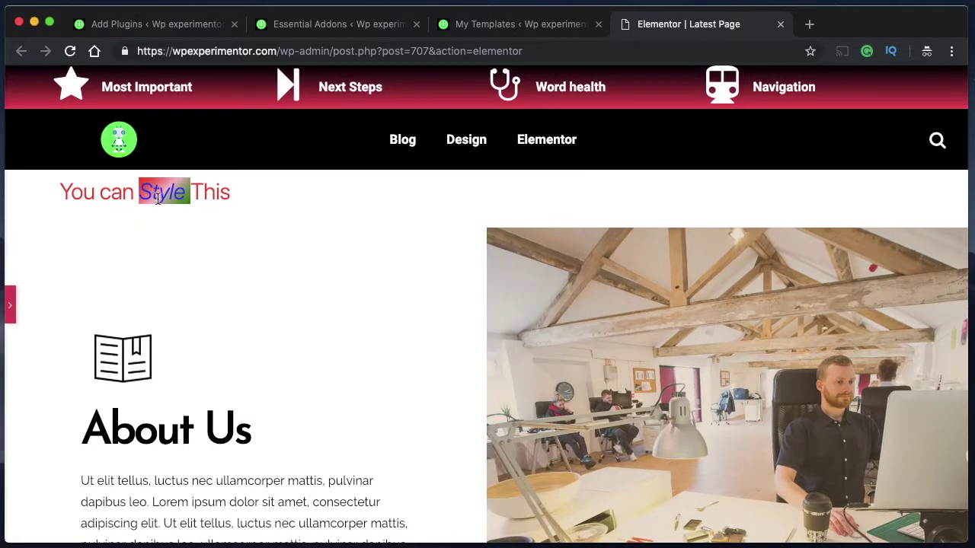
triple_click(160, 199)
left_click(160, 199)
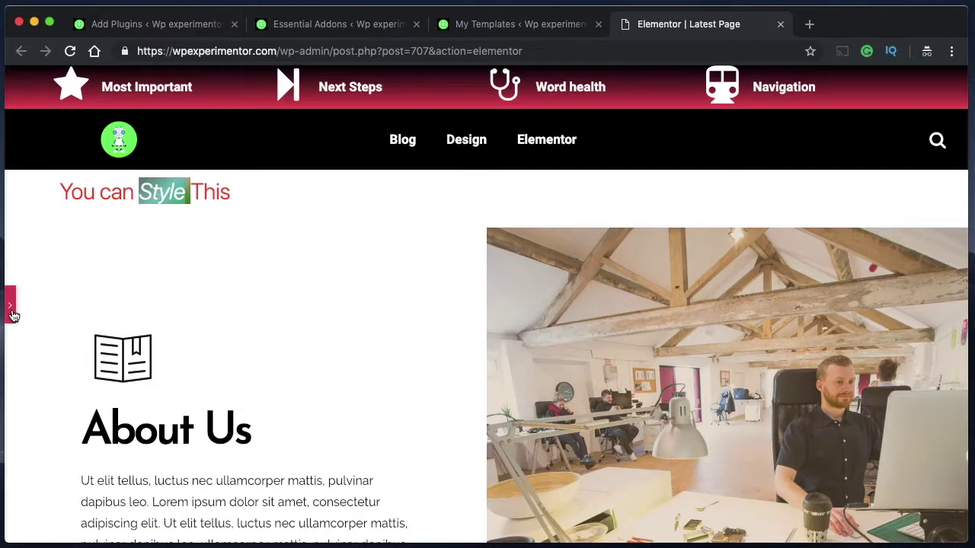
left_click(198, 207)
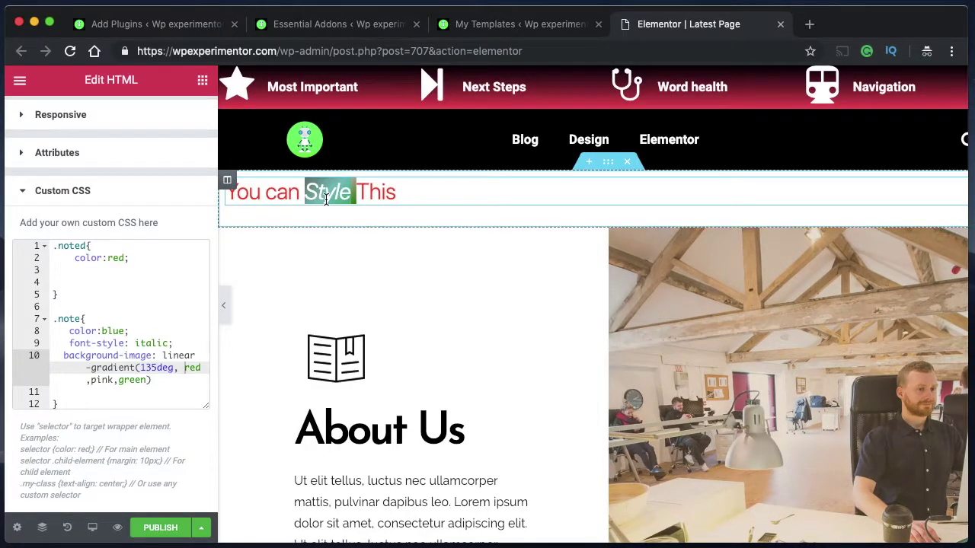
In the widget's HTML code, move the word This inside the note span, right after Style
left_click(91, 195)
left_click(58, 120)
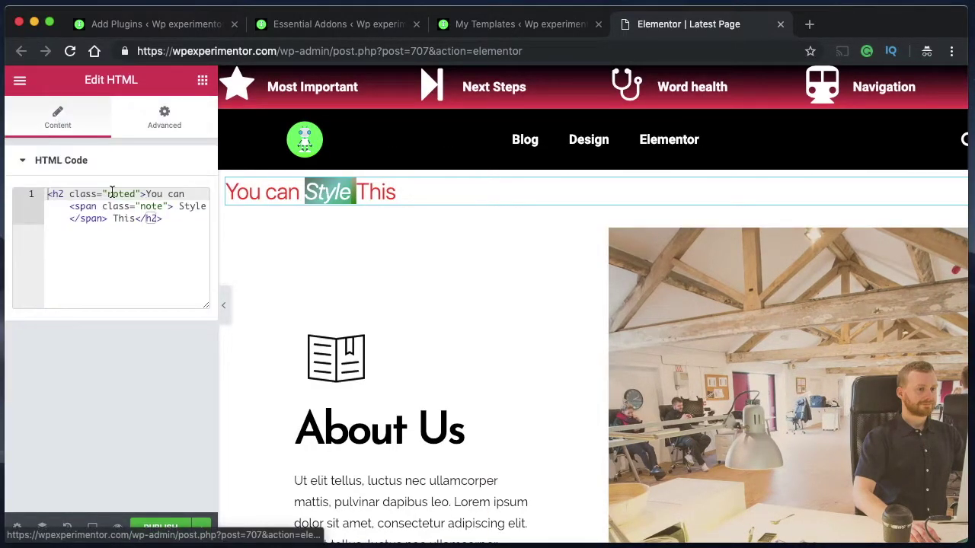
double_click(123, 217)
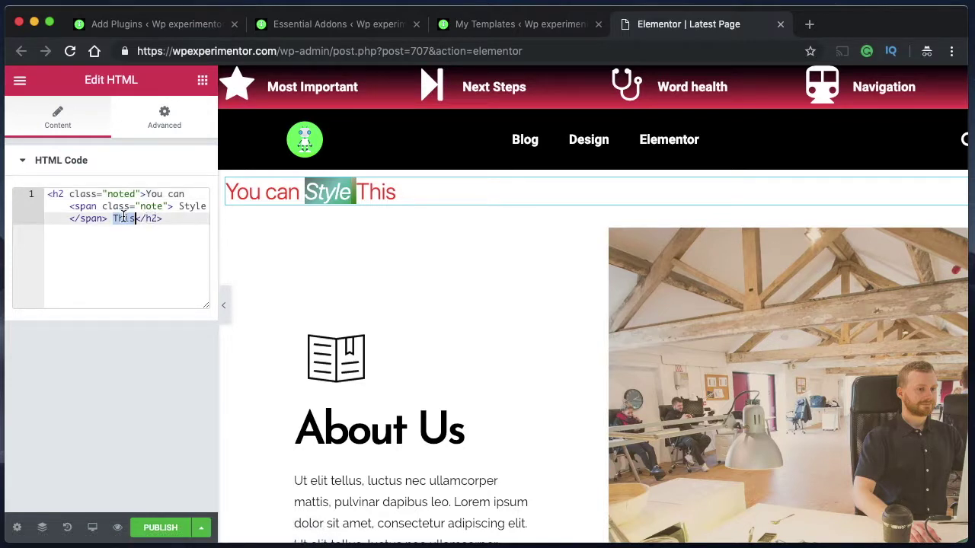
key("BackSpace")
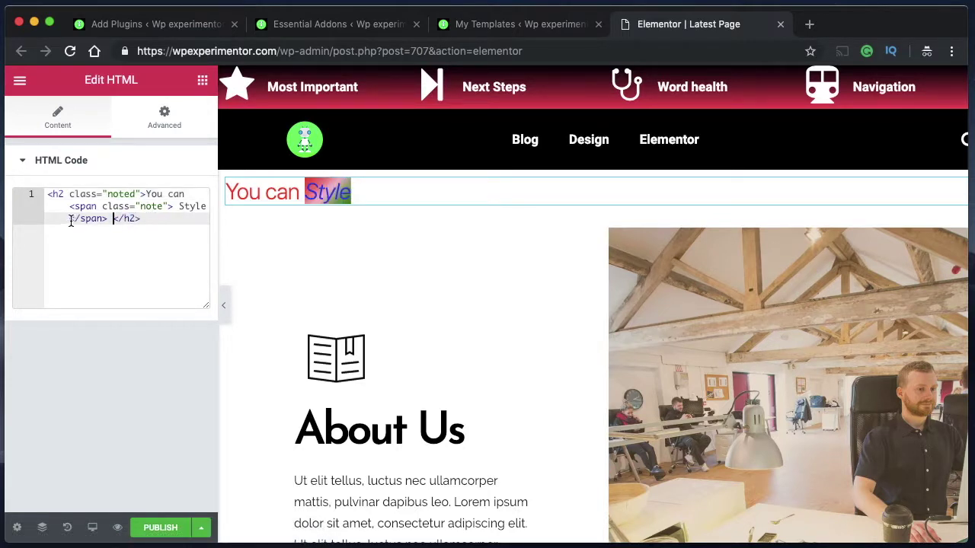
type("This")
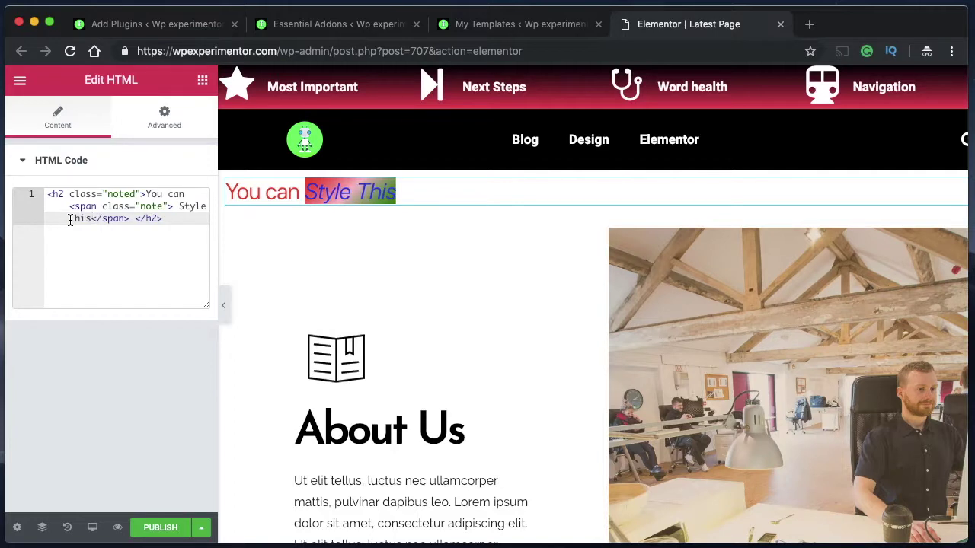
Add the word Optional after the closing span tag in the heading code, separated from the tag by one space
key("BackSpace")
left_click(135, 219)
key("BackSpace")
type("Optional")
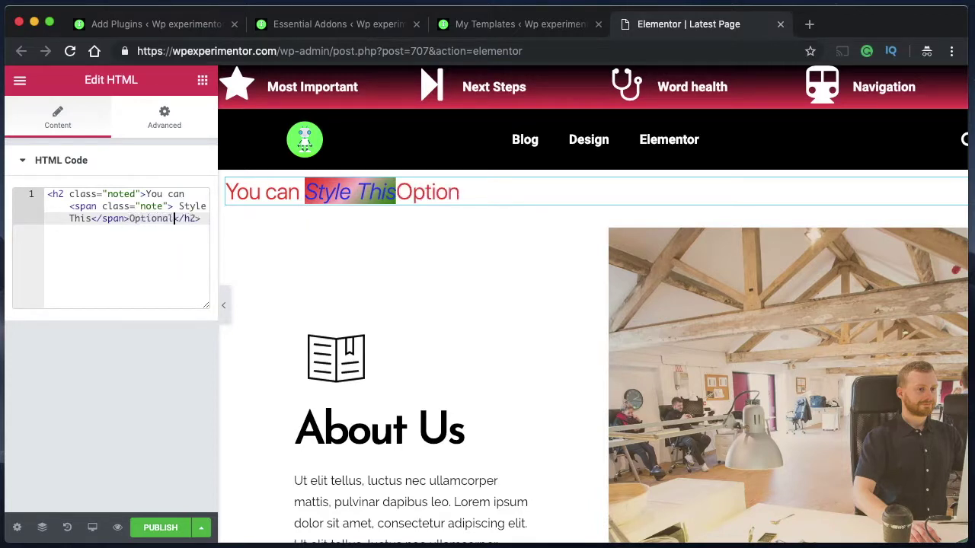
left_click(131, 218)
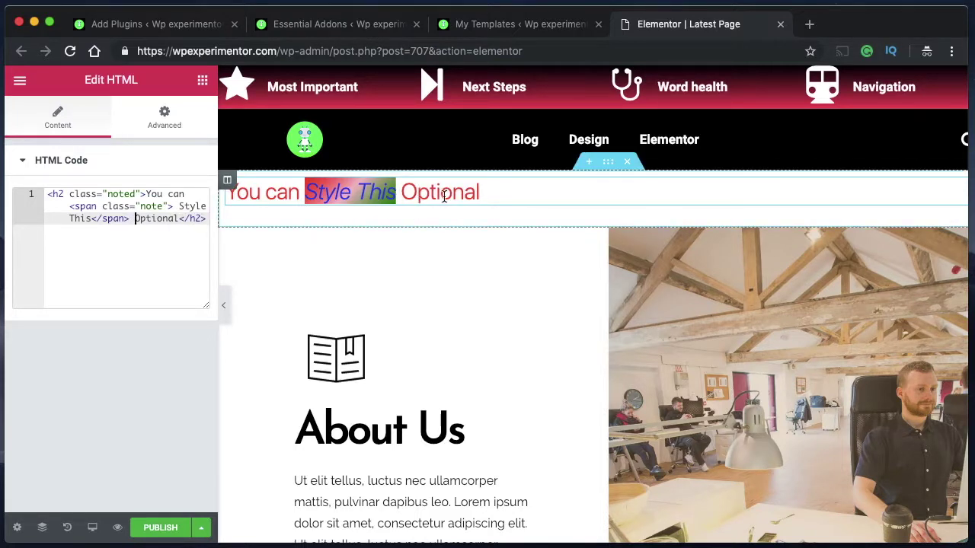